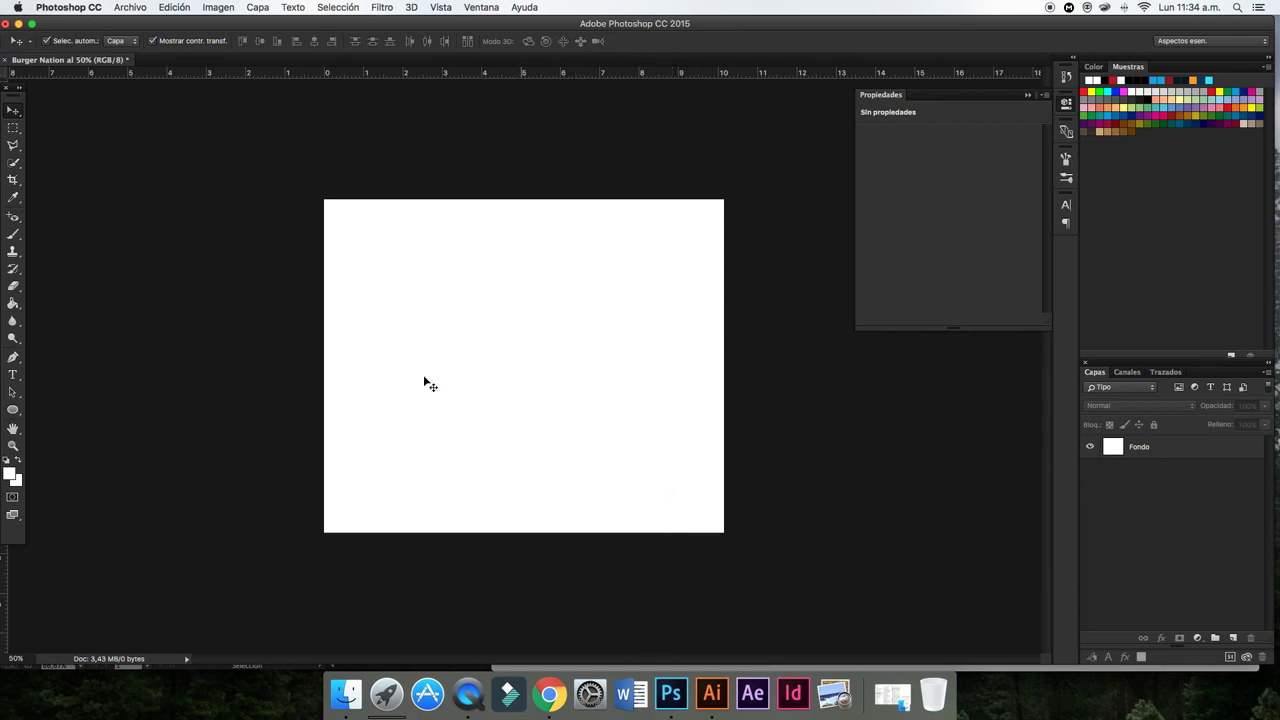
# - Fill the Fondo background layer with red using the Paint Bucket
pyautogui.click(12, 304)
pyautogui.click(1160, 452)
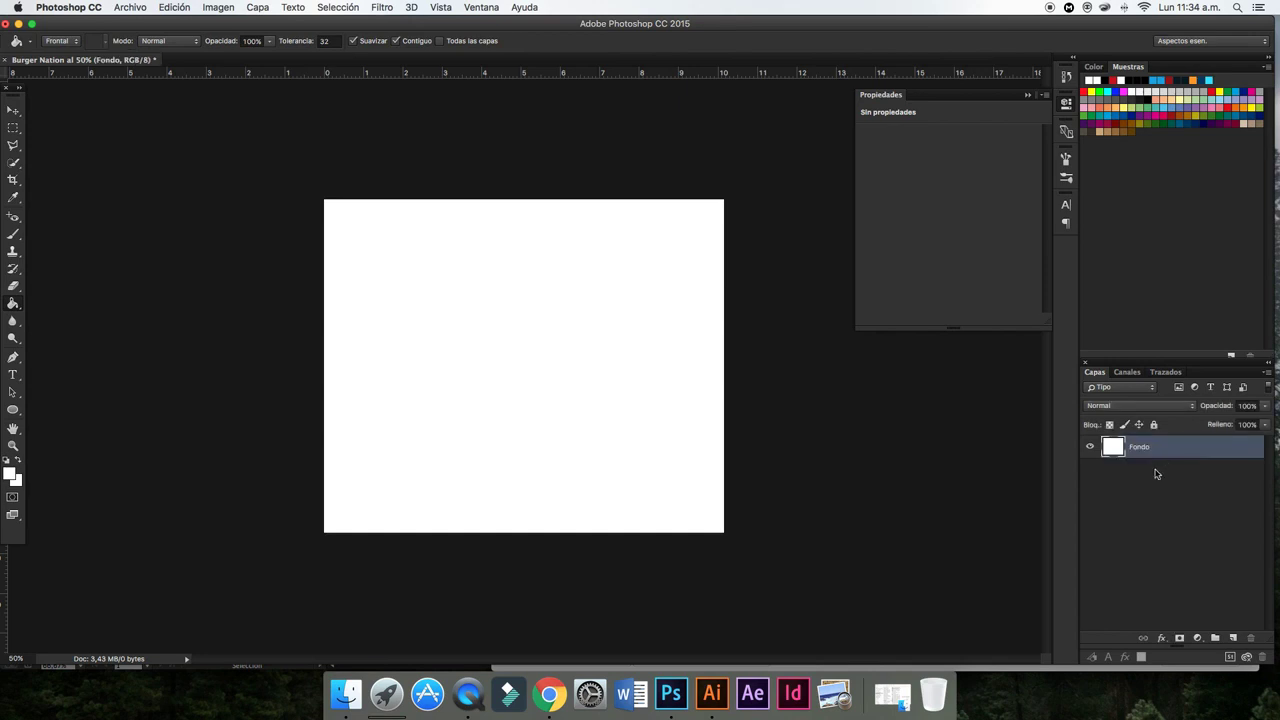
pyautogui.click(1175, 80)
pyautogui.click(624, 316)
# - Lower the Hue/Saturation lightness to darken the red background to deep maroon
pyautogui.click(13, 110)
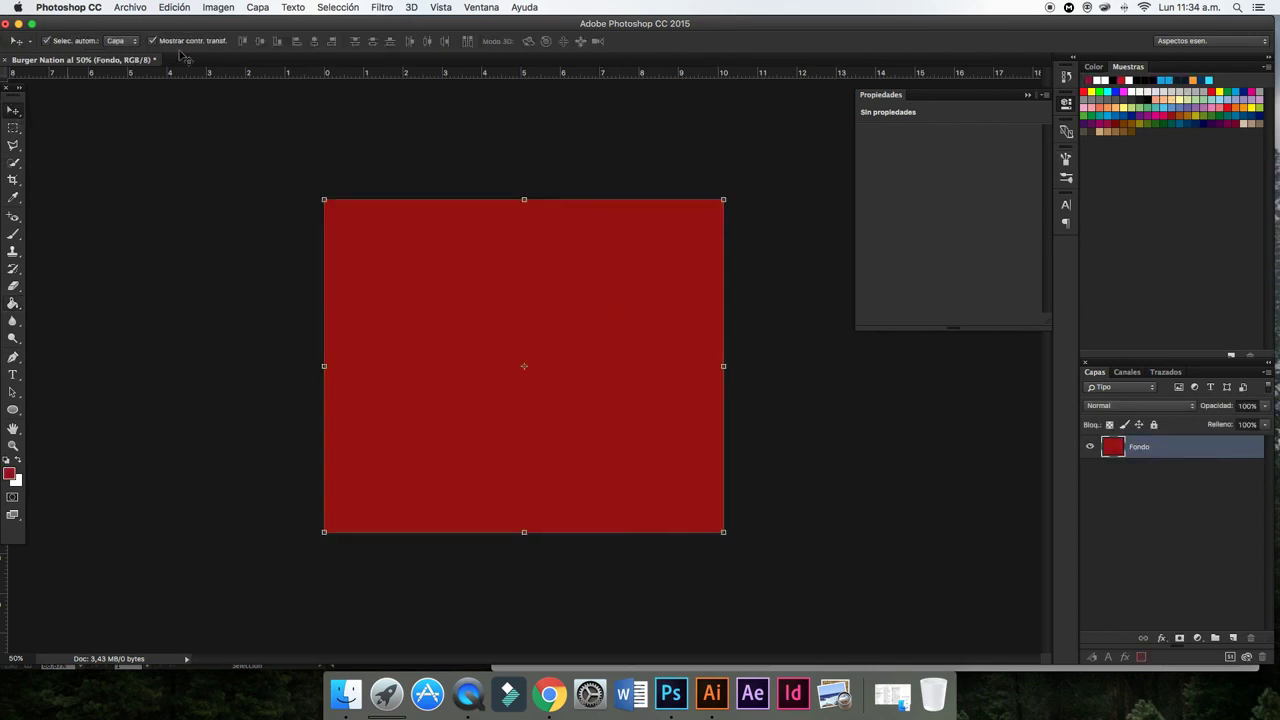
pyautogui.click(217, 7)
pyautogui.moveTo(227, 44)
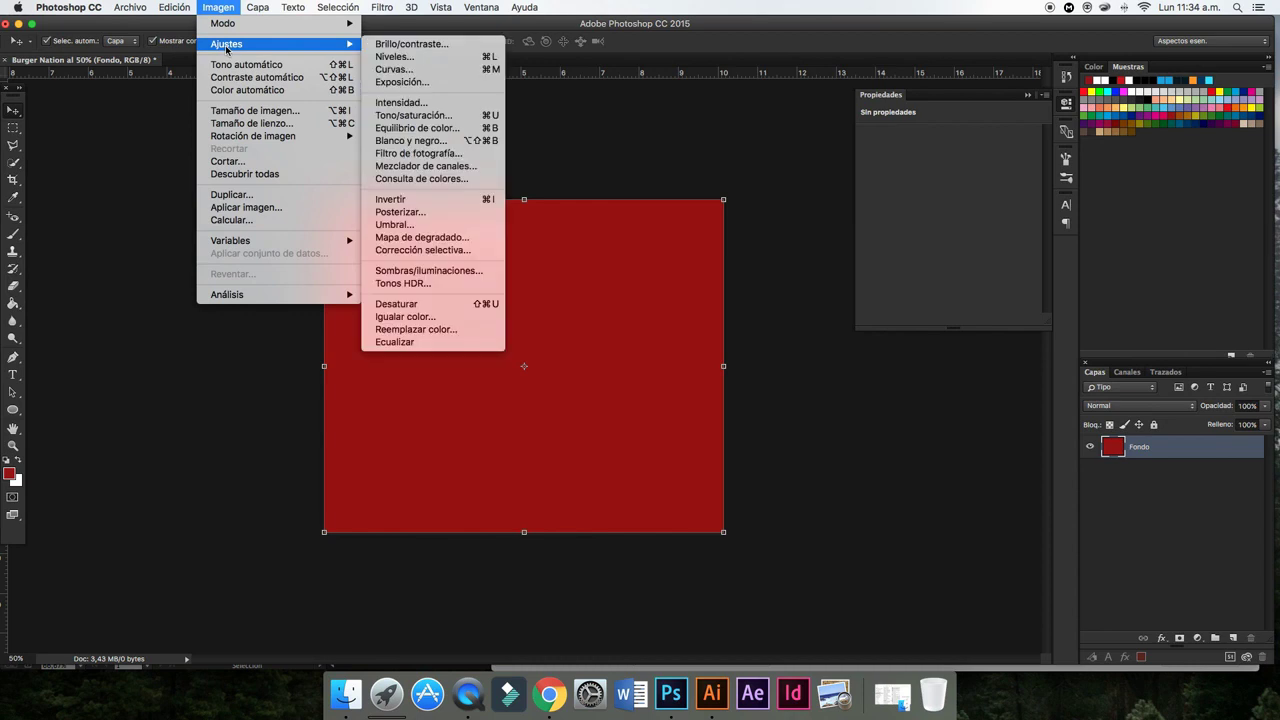
pyautogui.click(410, 116)
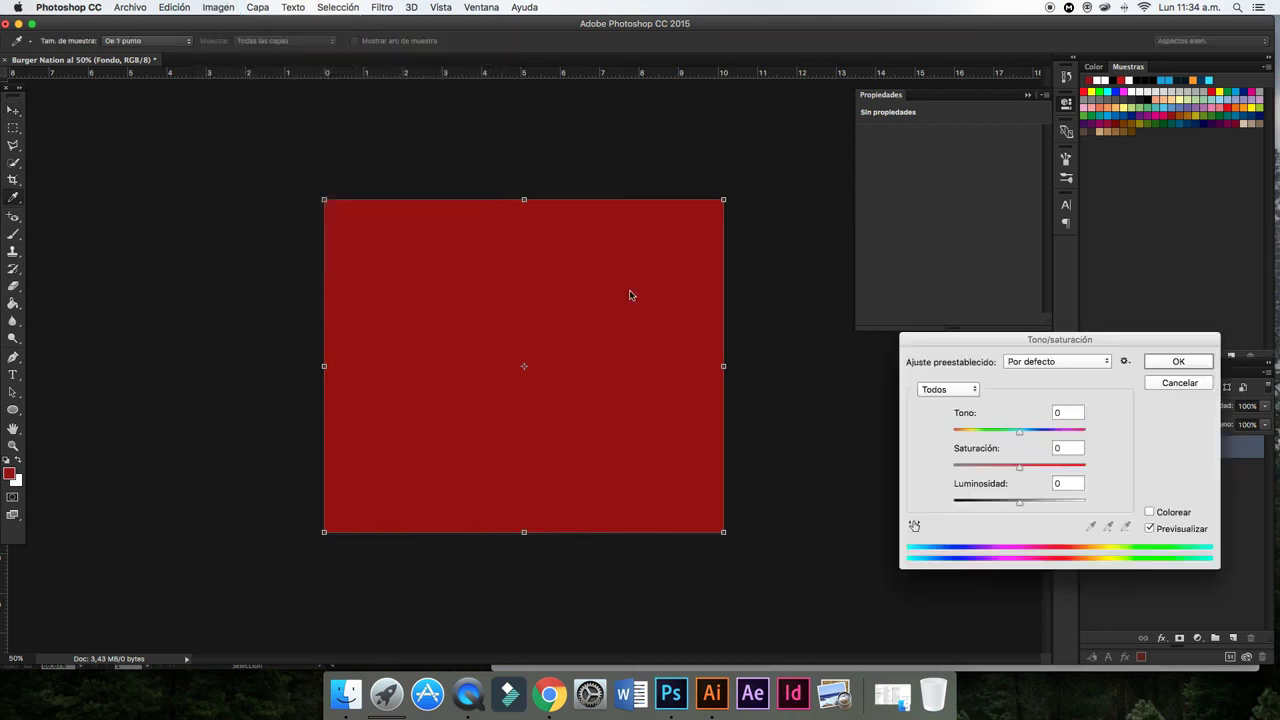
pyautogui.moveTo(1019, 500); pyautogui.dragTo(998, 505)
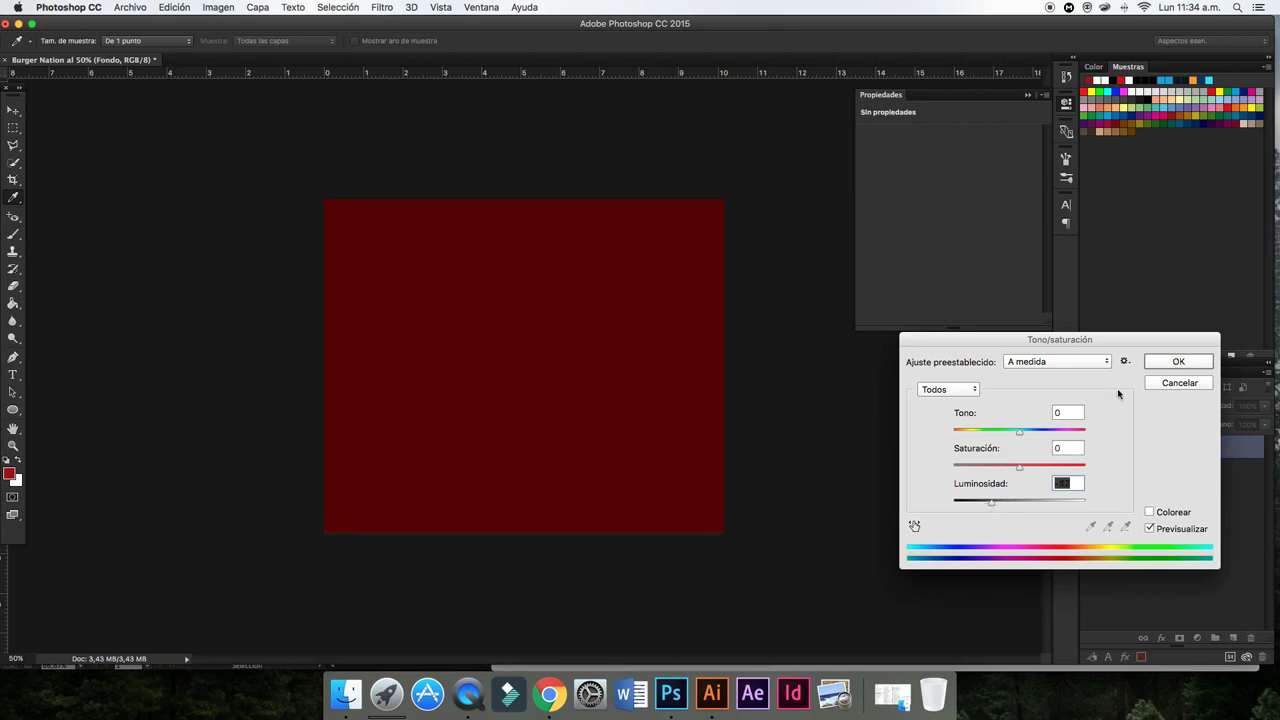
pyautogui.moveTo(989, 505); pyautogui.dragTo(988, 502)
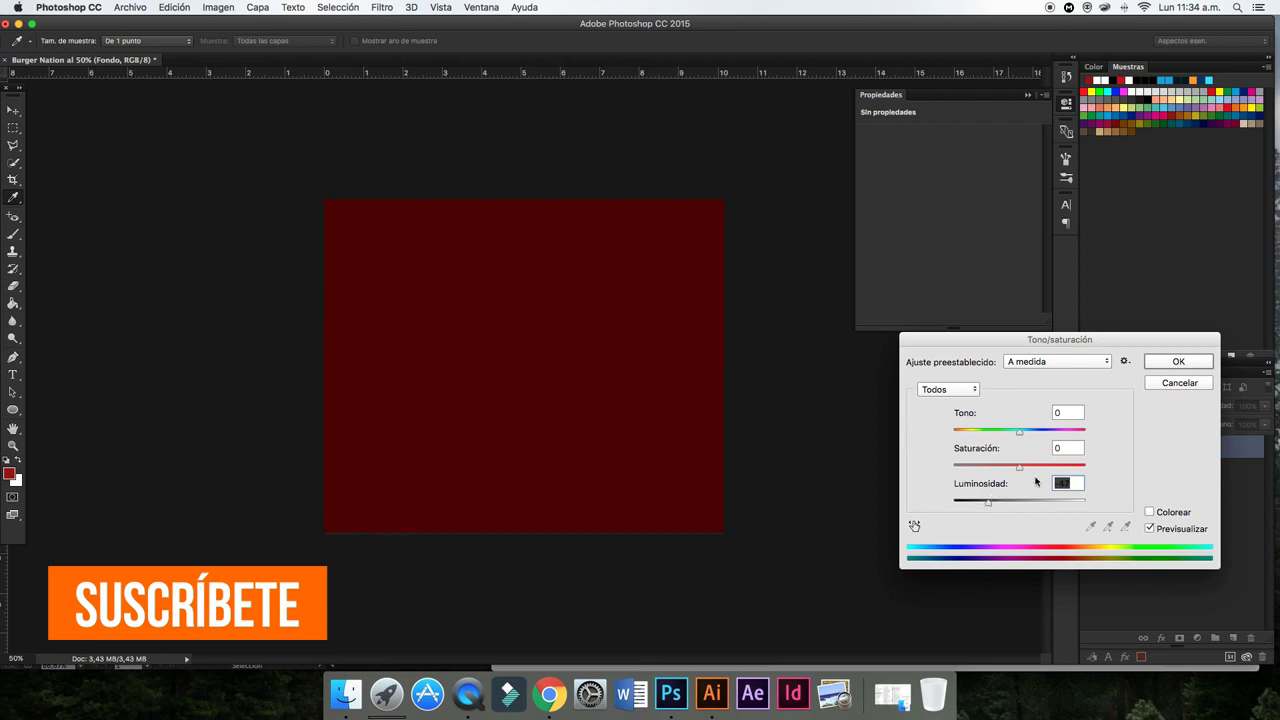
pyautogui.click(1170, 362)
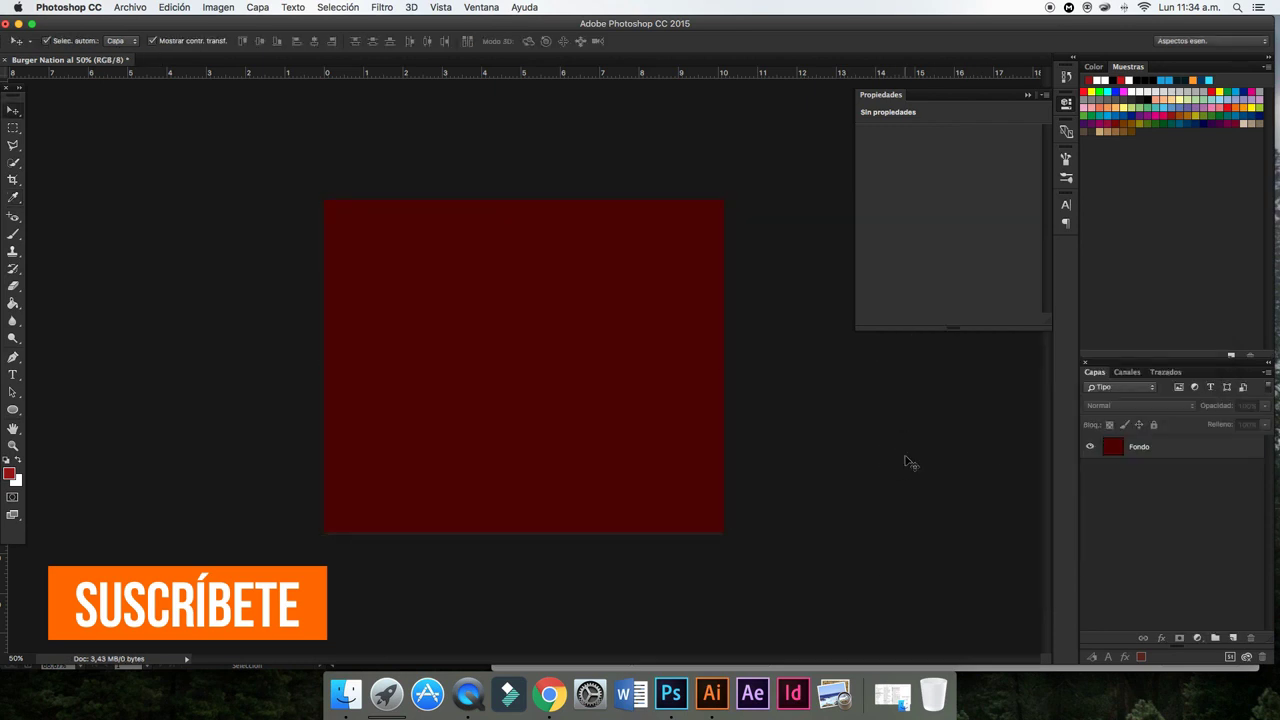
# - Draw a rectangle, Rectángulo 1, across the lower part of the canvas
pyautogui.click(13, 410)
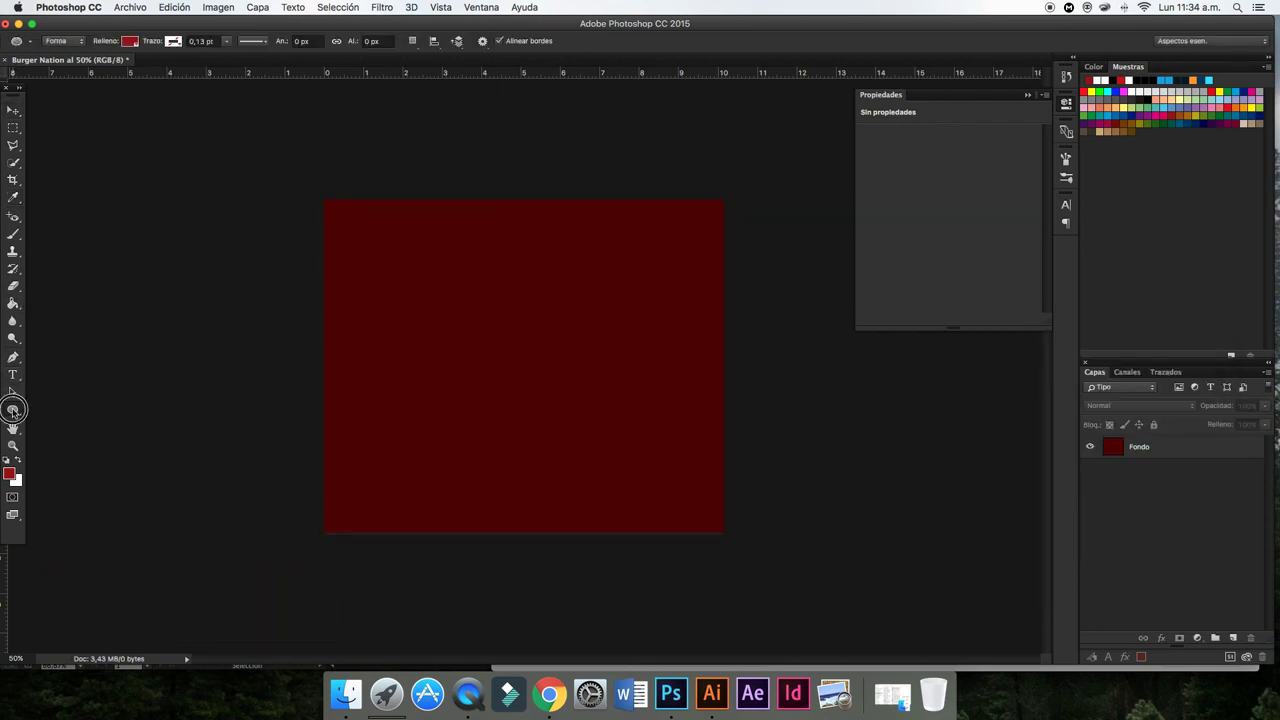
pyautogui.moveTo(13, 410); pyautogui.dragTo(50, 402)
pyautogui.moveTo(323, 397); pyautogui.dragTo(724, 532)
pyautogui.click(13, 110)
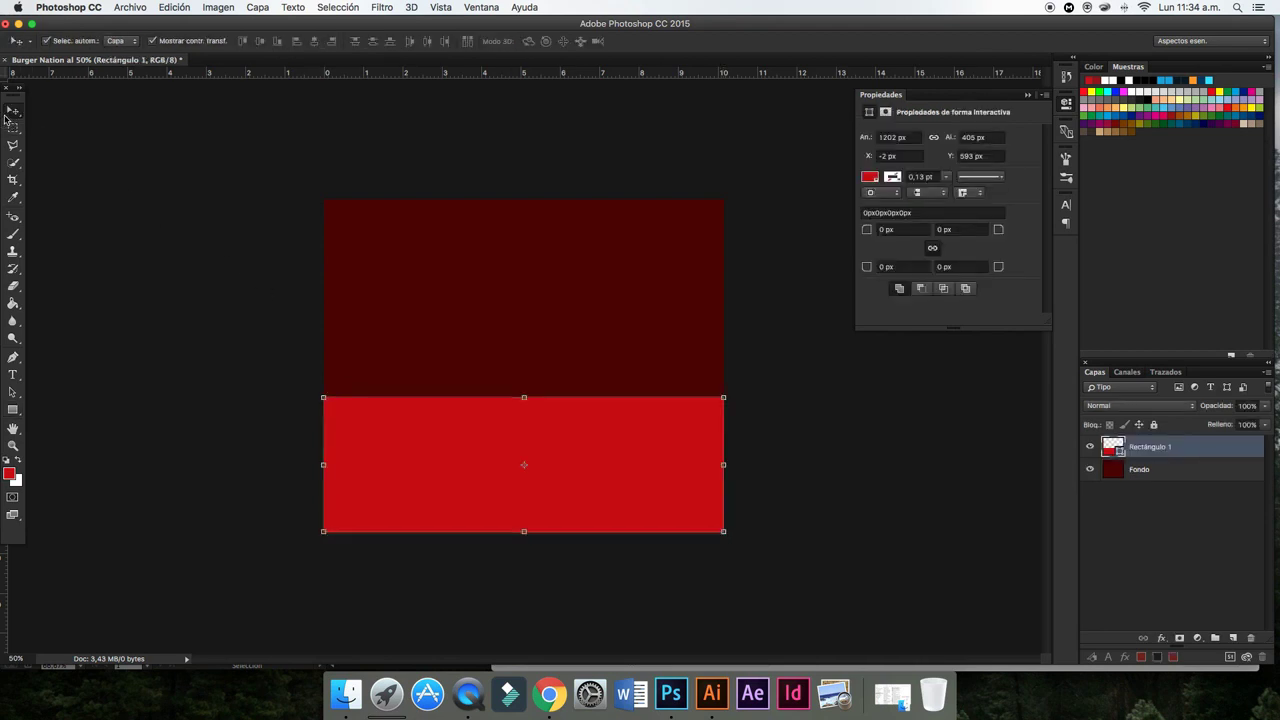
pyautogui.click(149, 223)
pyautogui.click(503, 459)
# - Rasterize the Rectángulo 1 layer
pyautogui.click(218, 7)
pyautogui.moveTo(226, 44)
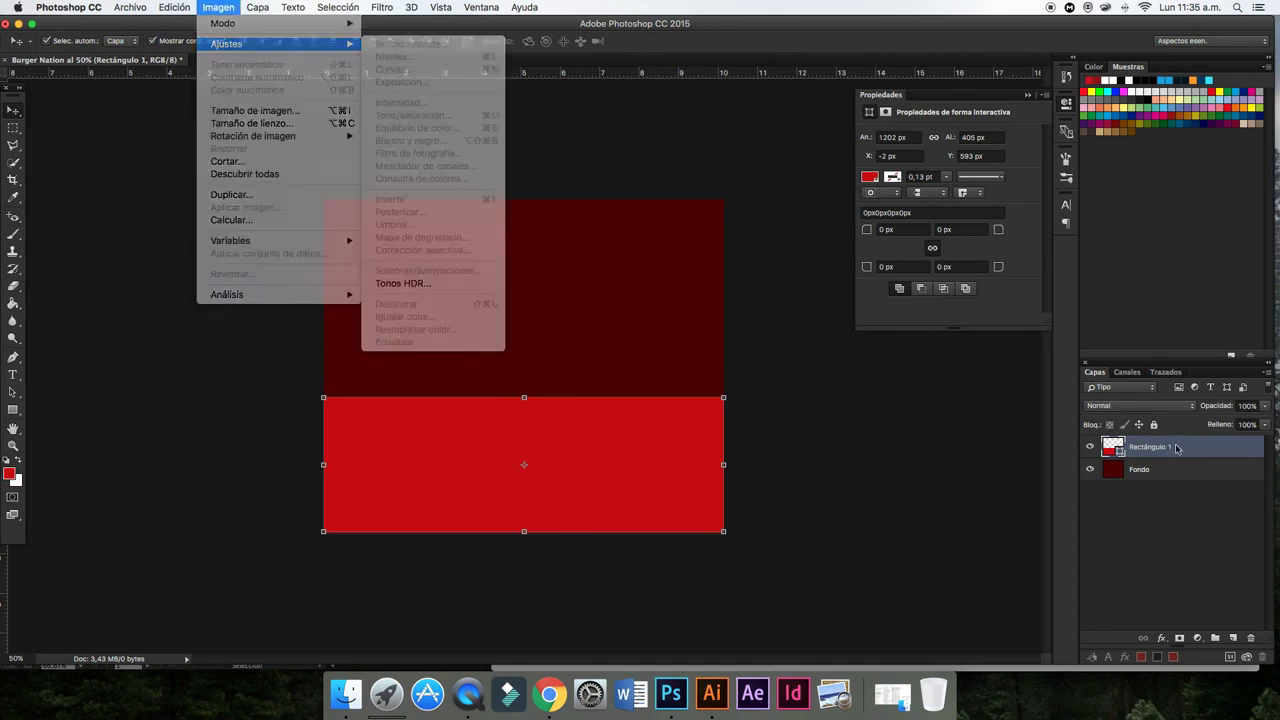
pyautogui.rightClick(1176, 448)
pyautogui.click(1005, 282)
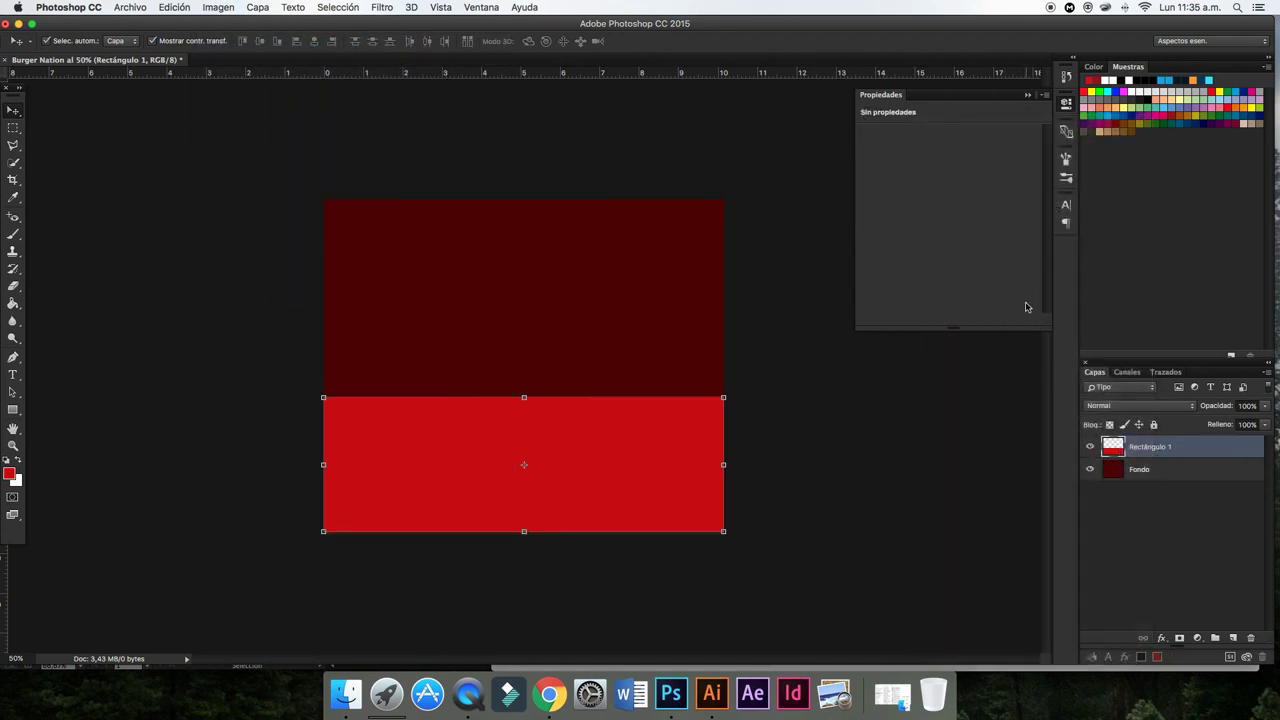
# - Darken the rectangle with Hue/Saturation, lowering lightness and setting saturation to -17
pyautogui.click(218, 7)
pyautogui.moveTo(226, 44)
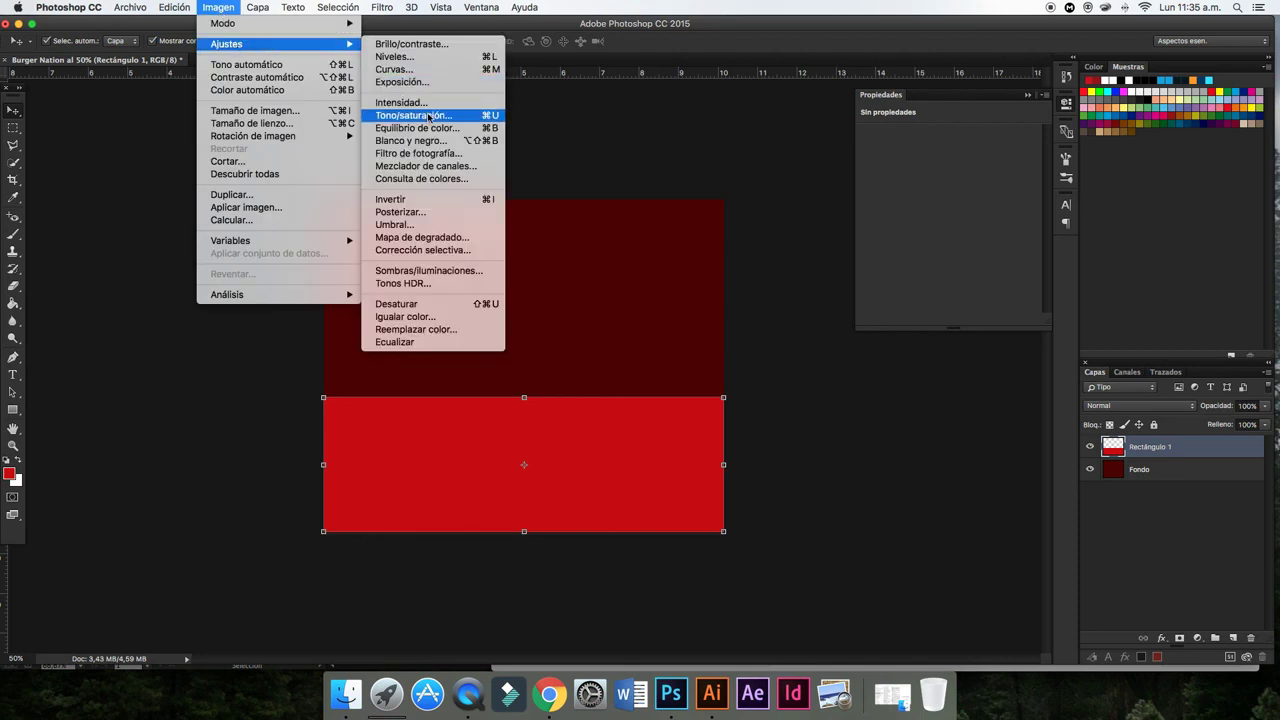
pyautogui.click(429, 118)
pyautogui.moveTo(1003, 505); pyautogui.dragTo(991, 504)
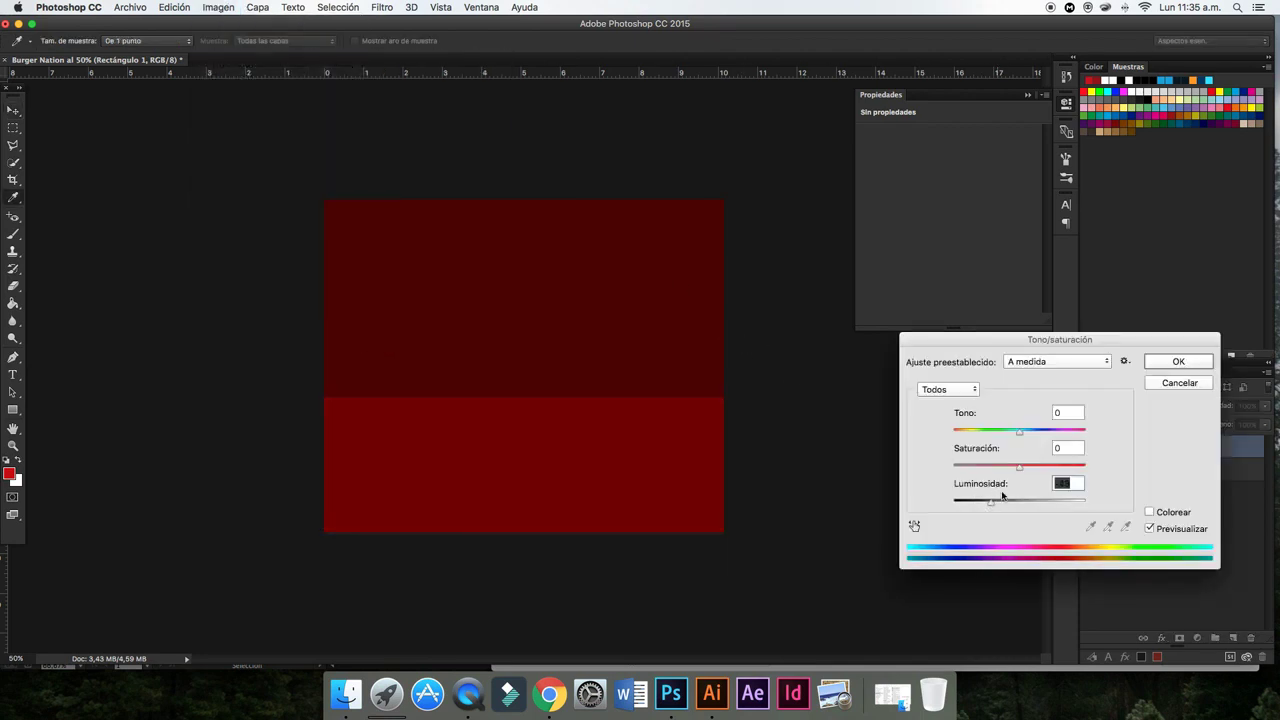
pyautogui.moveTo(1019, 466)
pyautogui.mouseDown()
pyautogui.moveTo(994, 467)
pyautogui.moveTo(1007, 467)
pyautogui.moveTo(982, 504)
pyautogui.mouseUp()
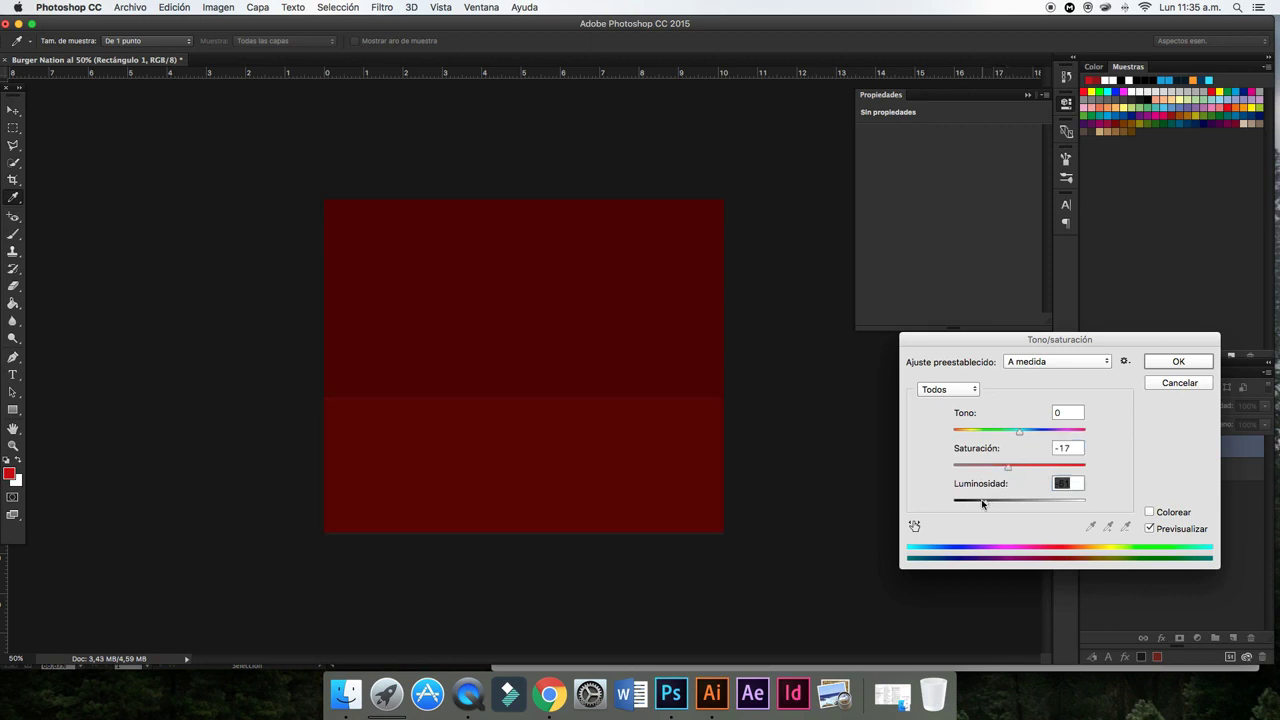
pyautogui.click(1162, 364)
pyautogui.click(1002, 445)
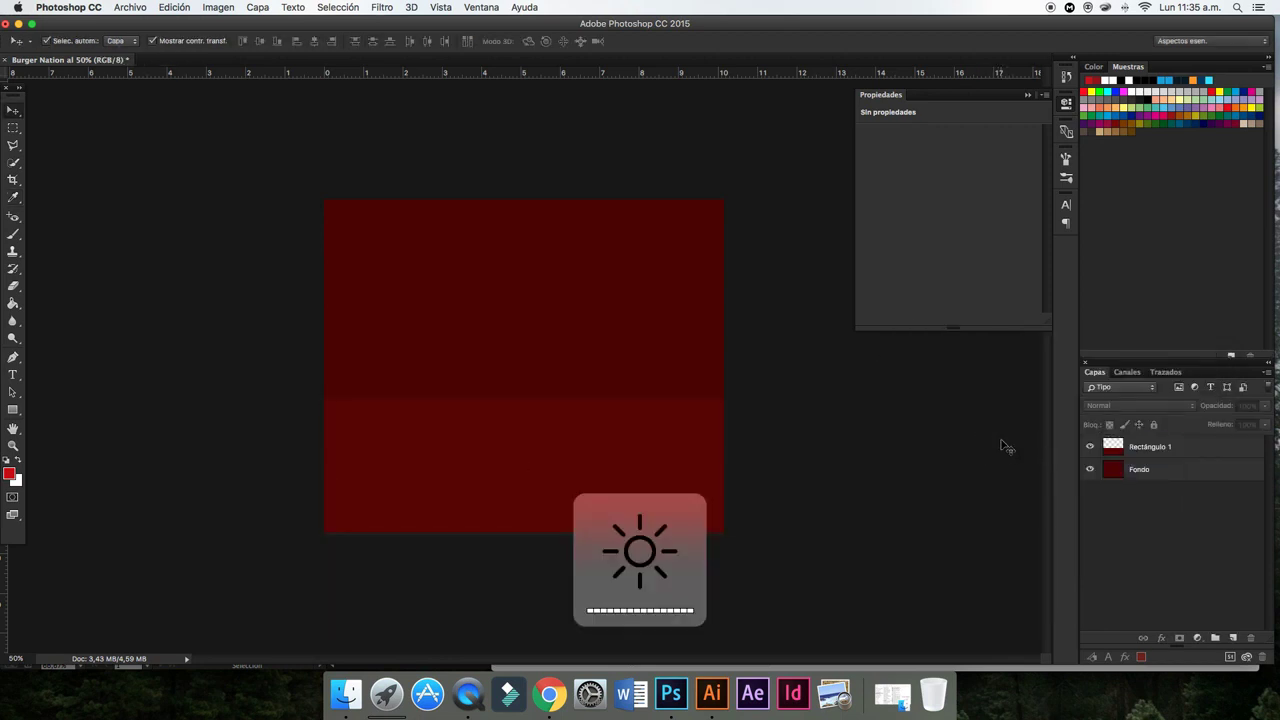
# - Place Burger.png from Escritorio as a linked image in the document
pyautogui.click(1137, 450)
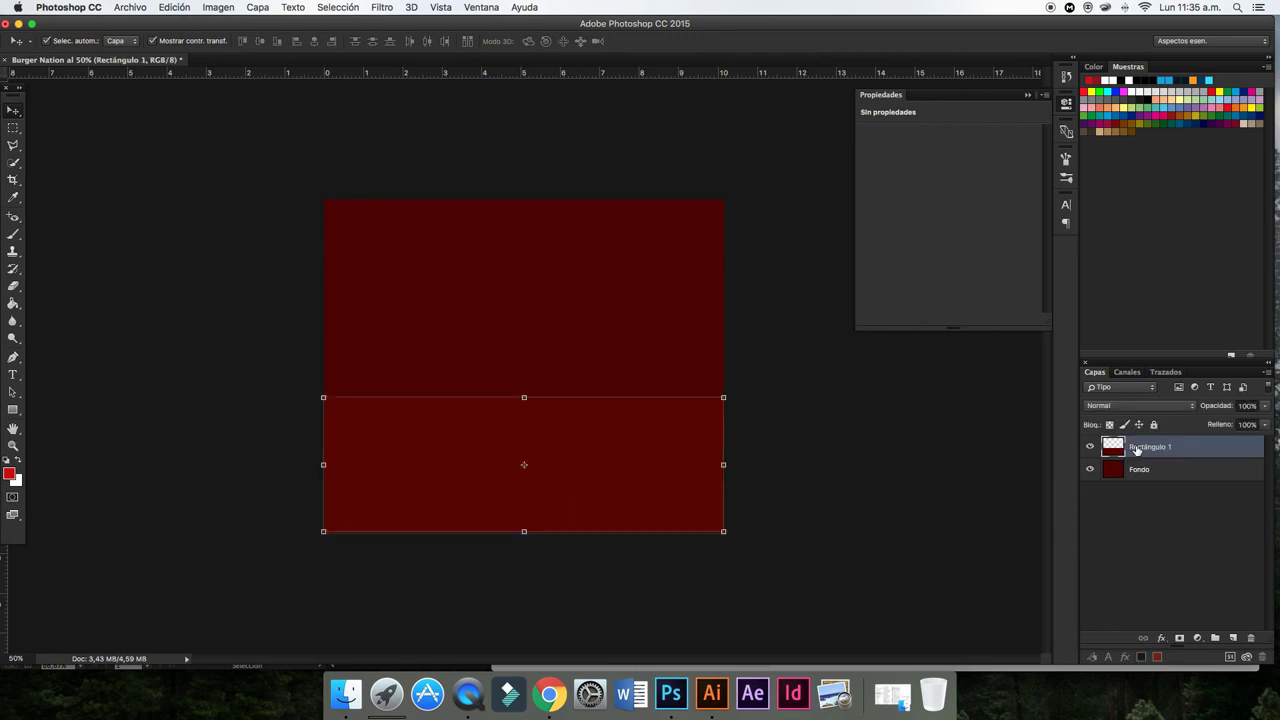
pyautogui.click(131, 7)
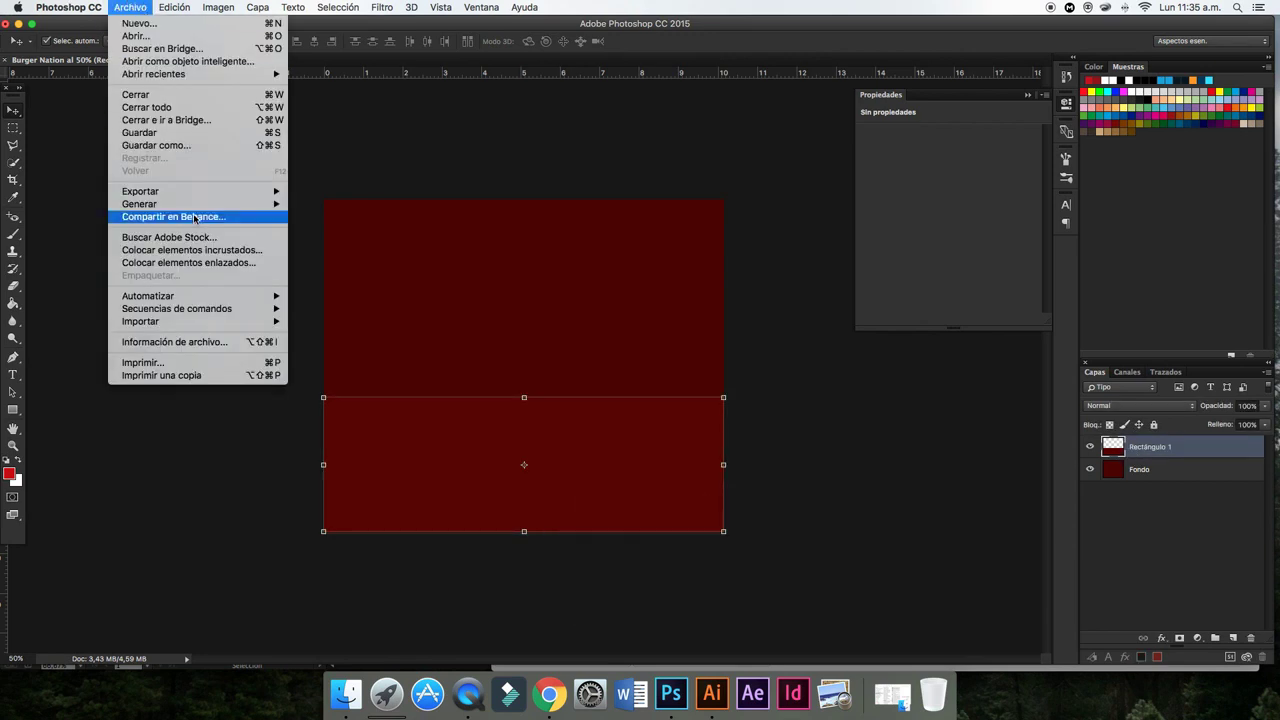
pyautogui.click(185, 262)
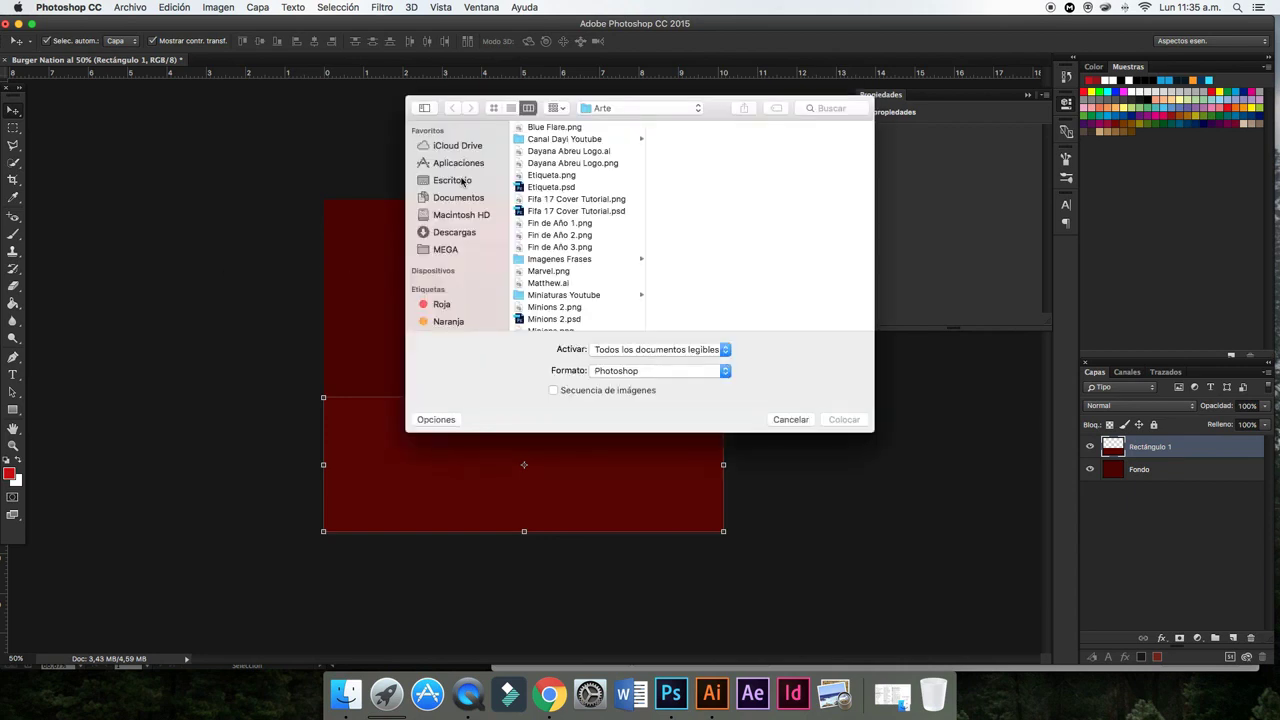
pyautogui.click(461, 180)
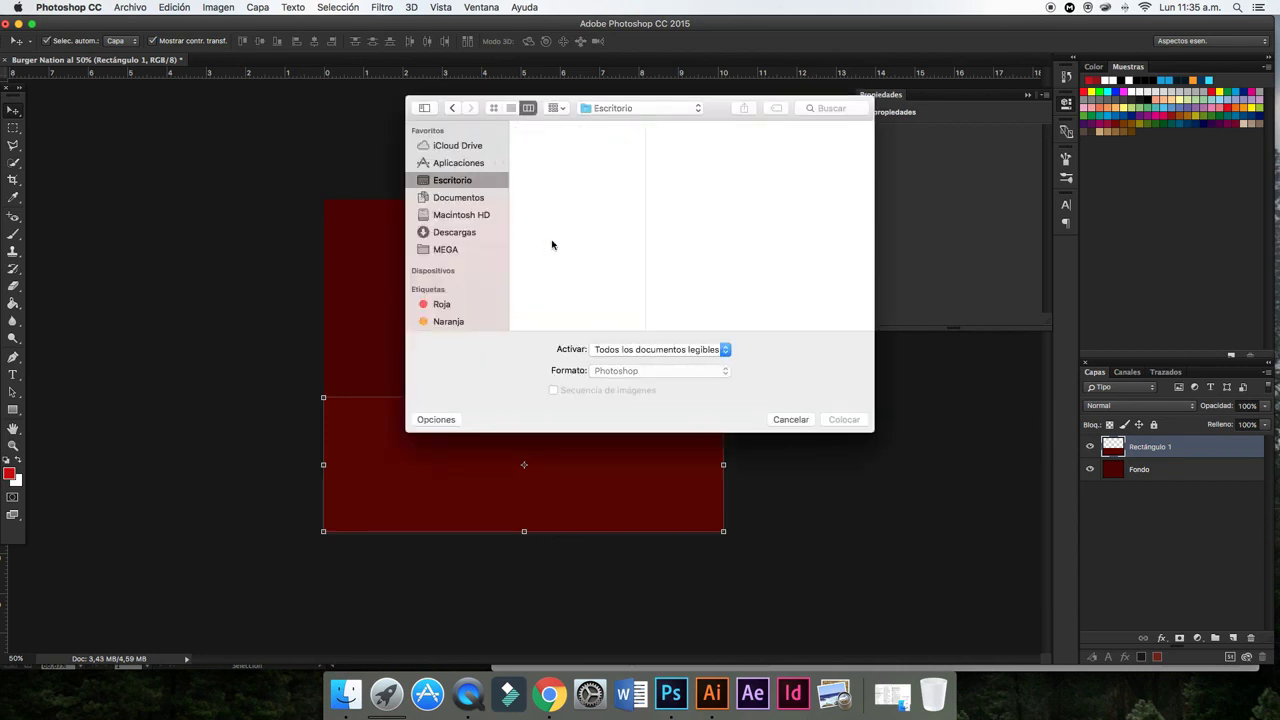
pyautogui.scroll(-2, 560, 250)
pyautogui.scroll(-2, 571, 258)
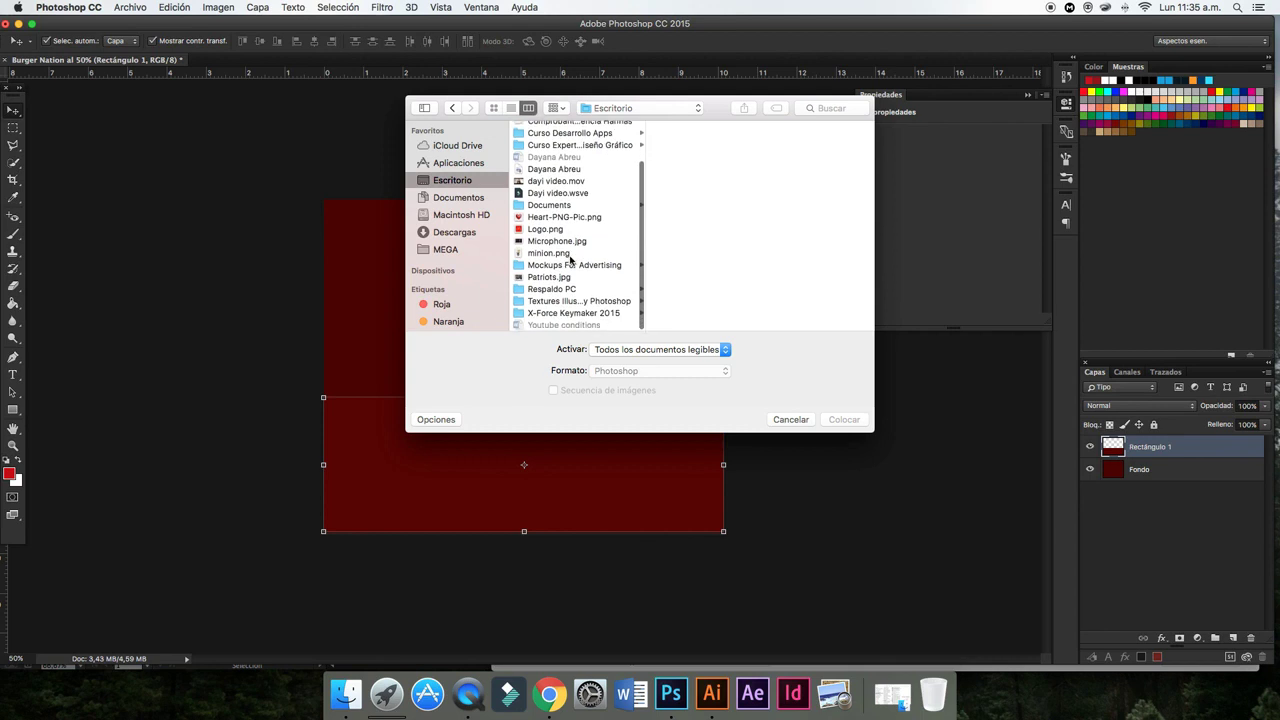
pyautogui.scroll(1, 571, 258)
pyautogui.scroll(3, 573, 256)
pyautogui.click(556, 164)
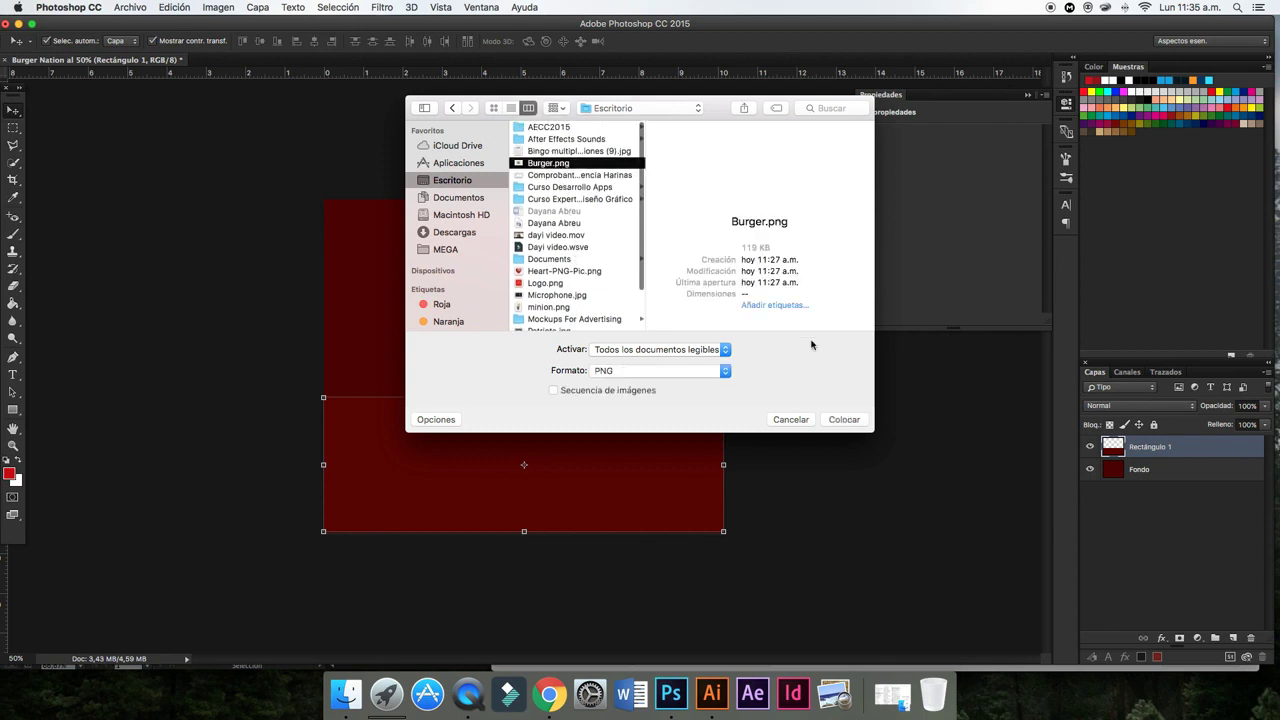
pyautogui.click(846, 420)
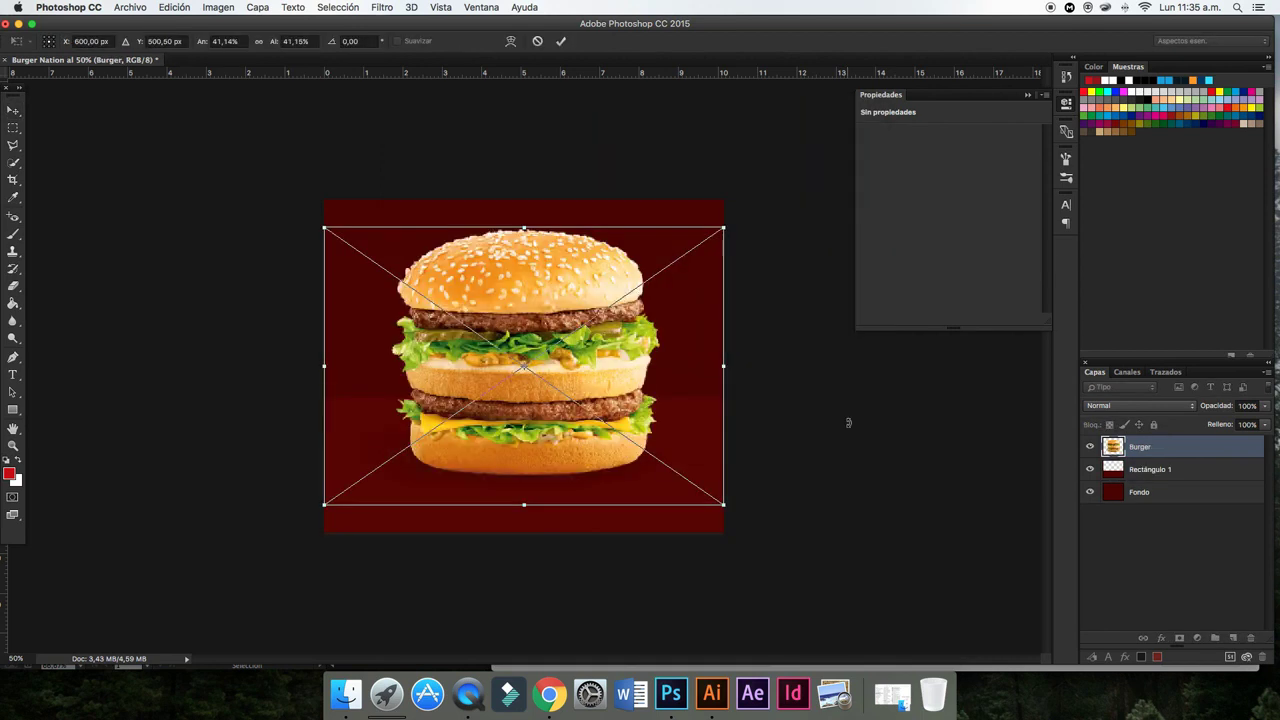
# - Scale the burger to about 29% and move it to the upper left
pyautogui.moveTo(725, 227); pyautogui.dragTo(604, 306)
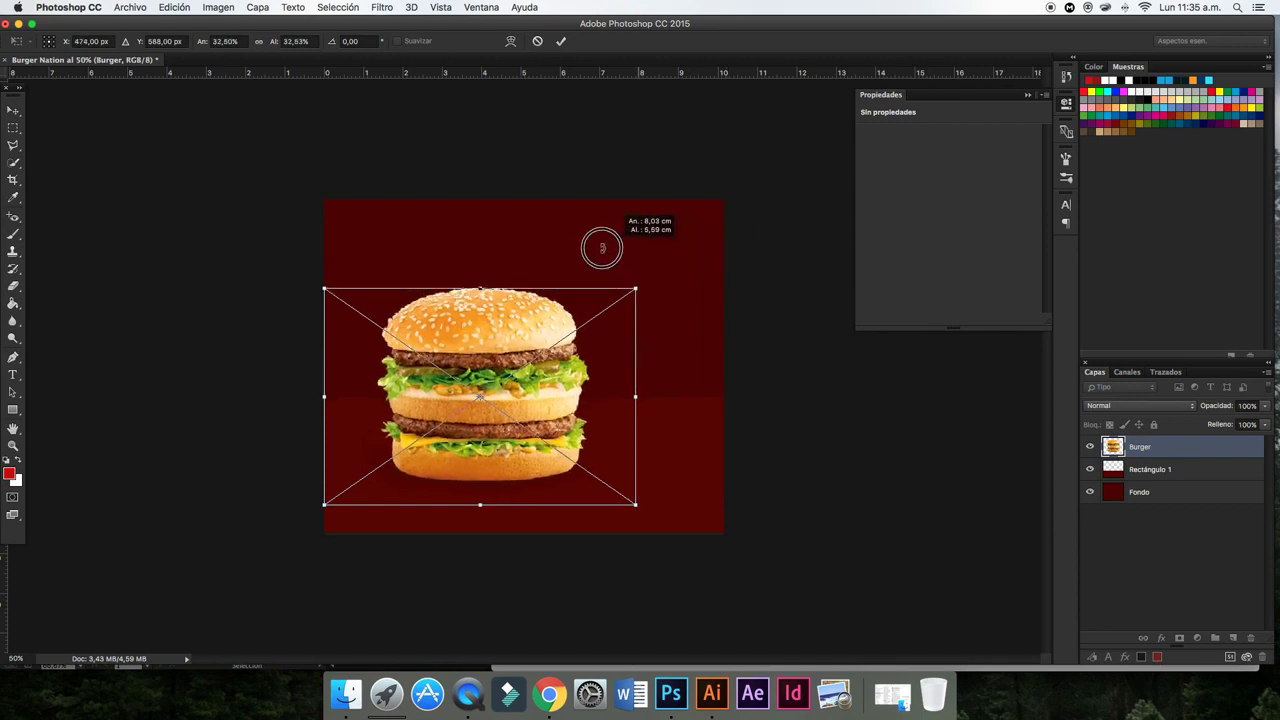
pyautogui.moveTo(493, 341)
pyautogui.mouseDown()
pyautogui.moveTo(472, 318)
pyautogui.moveTo(477, 290)
pyautogui.mouseUp()
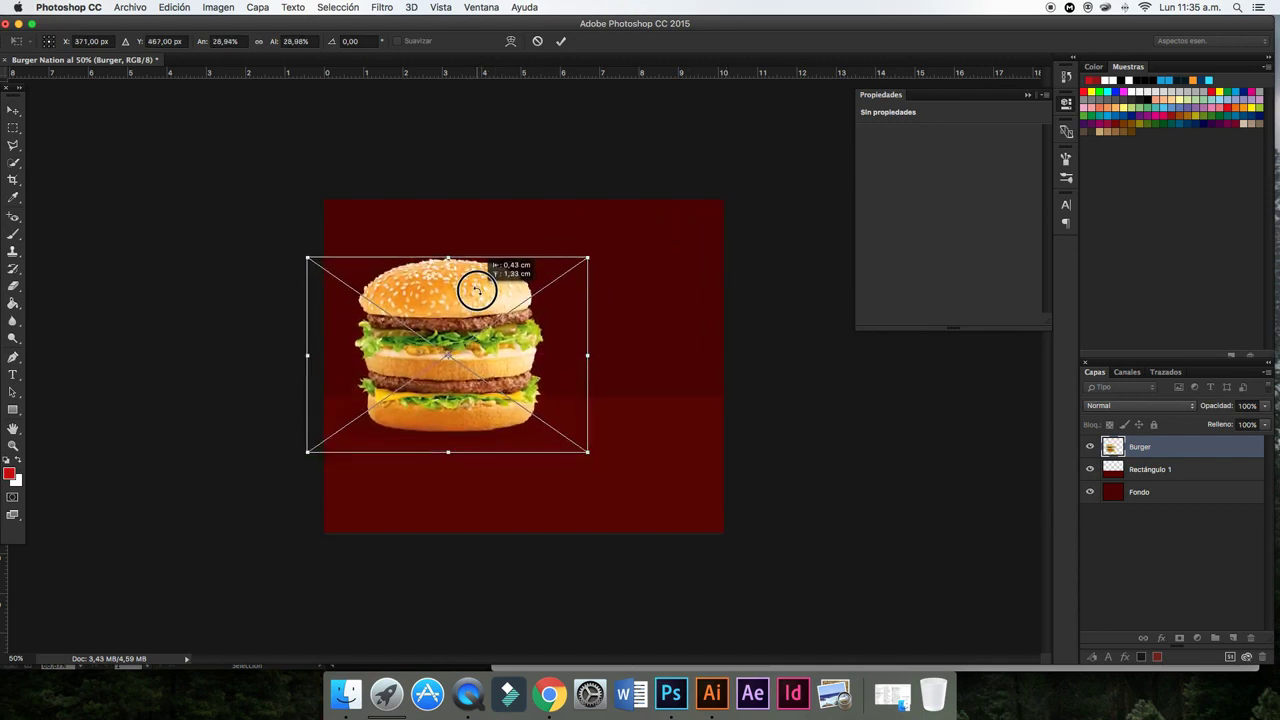
pyautogui.click(561, 41)
# - Duplicate the Burger layer as Burger copia and hide the original Burger layer
pyautogui.click(543, 118)
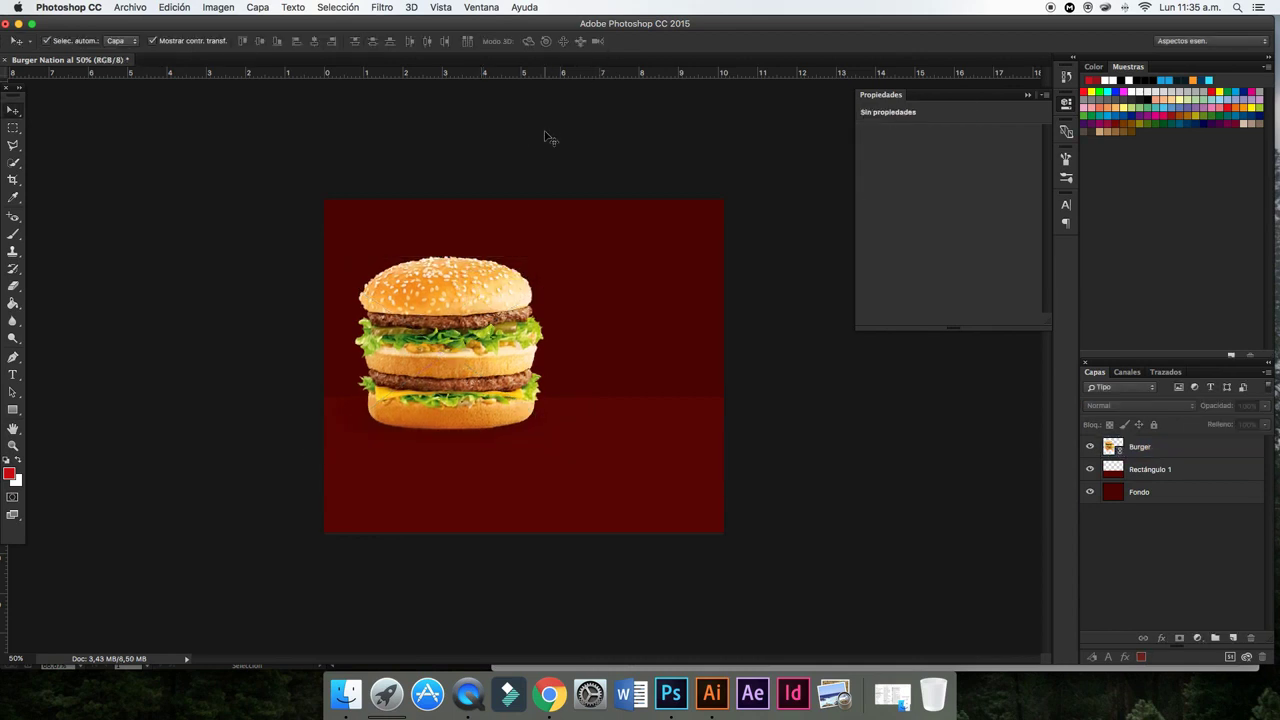
pyautogui.click(1155, 448)
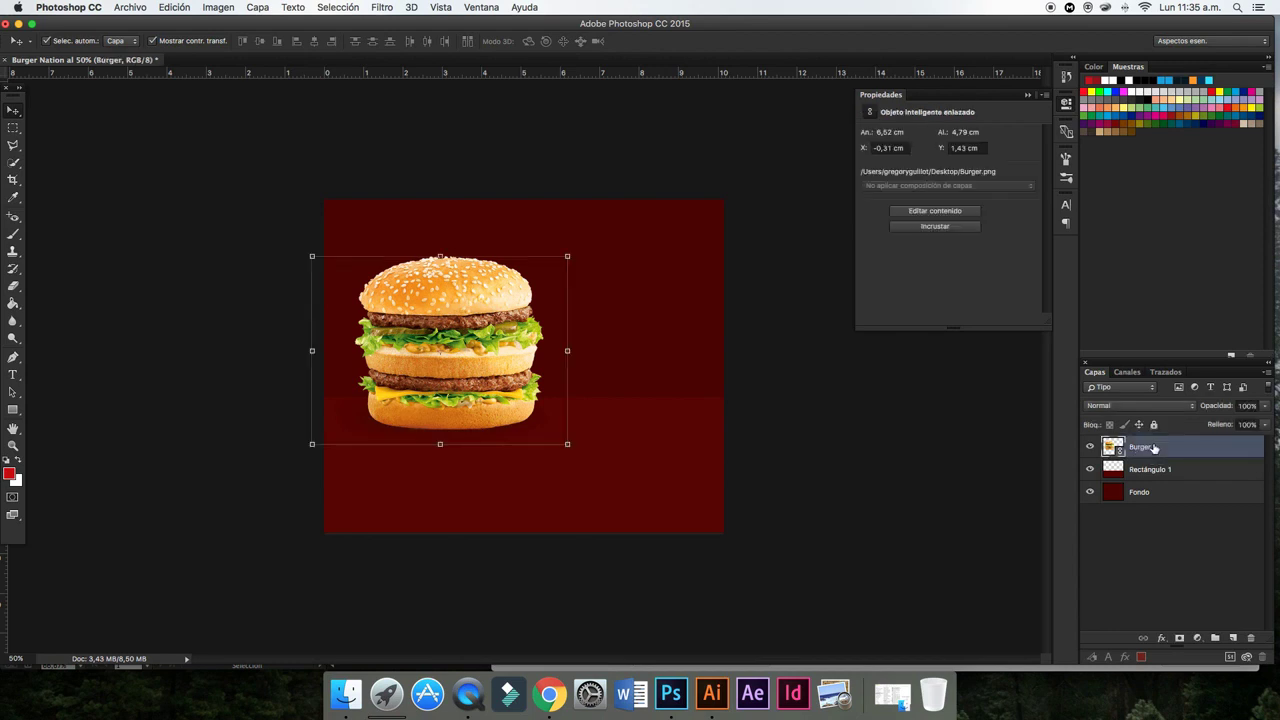
pyautogui.press('super+plus')
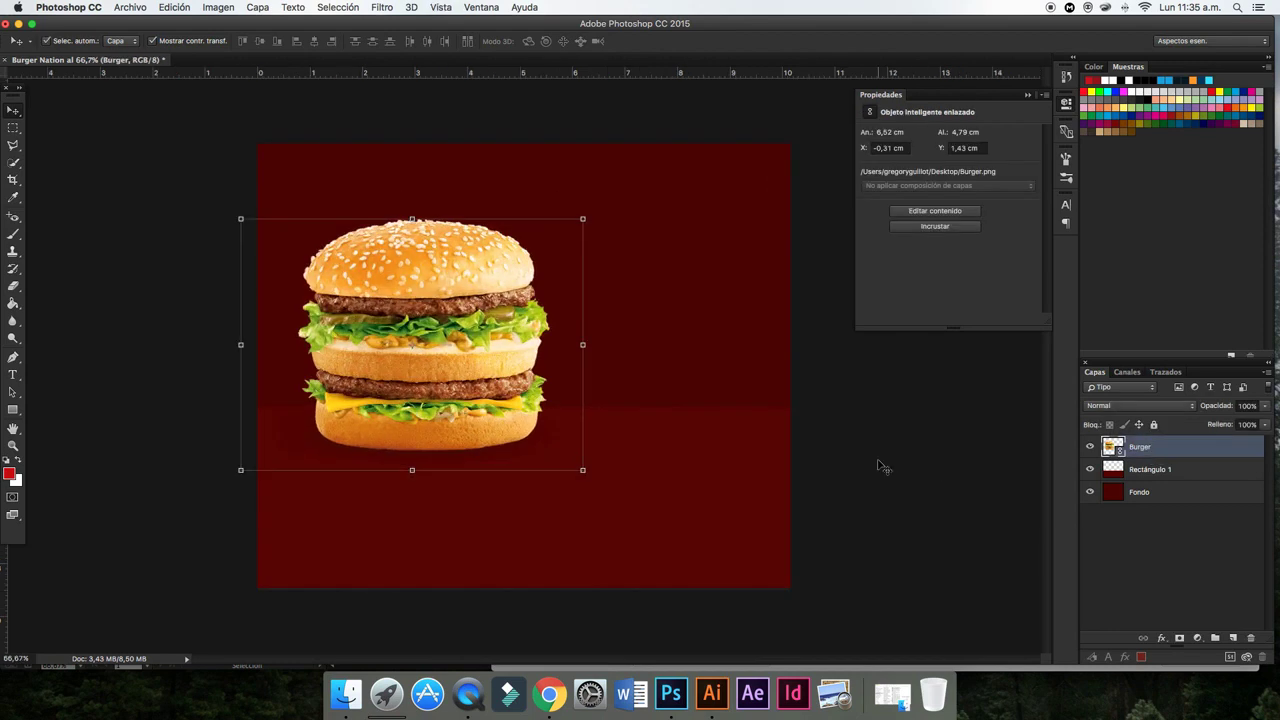
pyautogui.press('super+plus')
pyautogui.hscroll(-5, 580, 414)
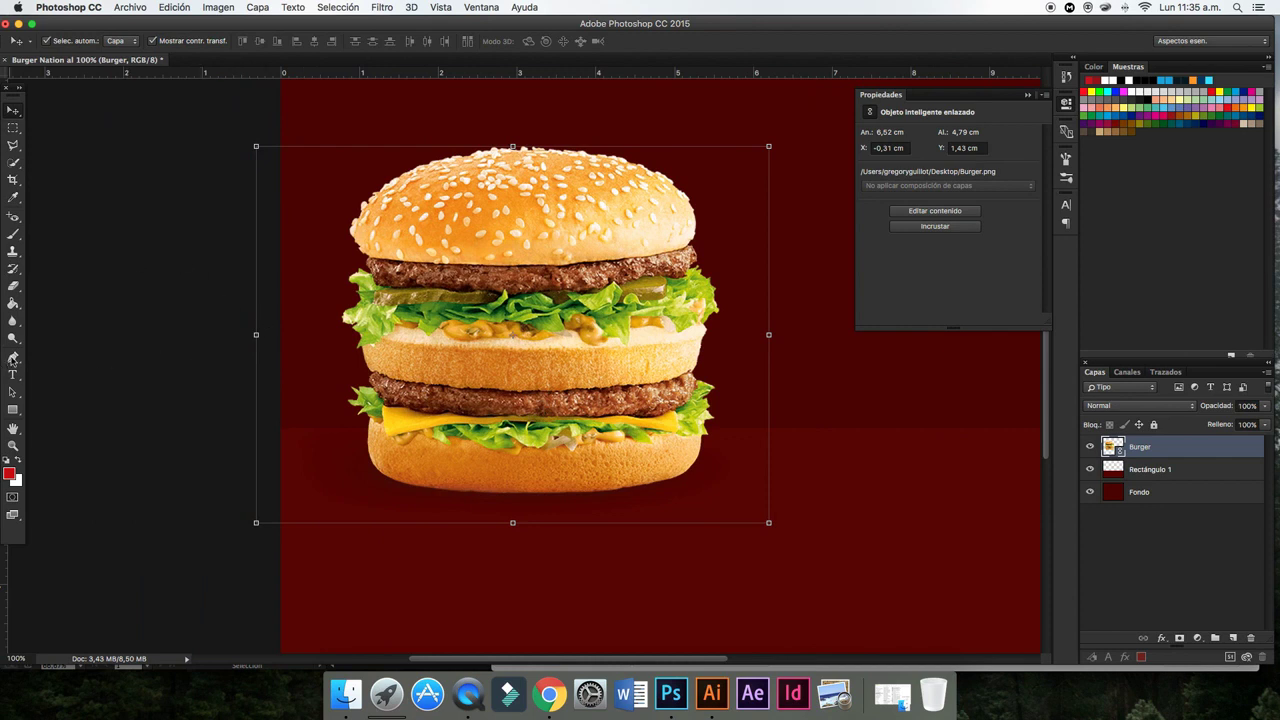
pyautogui.click(13, 357)
pyautogui.click(1178, 449)
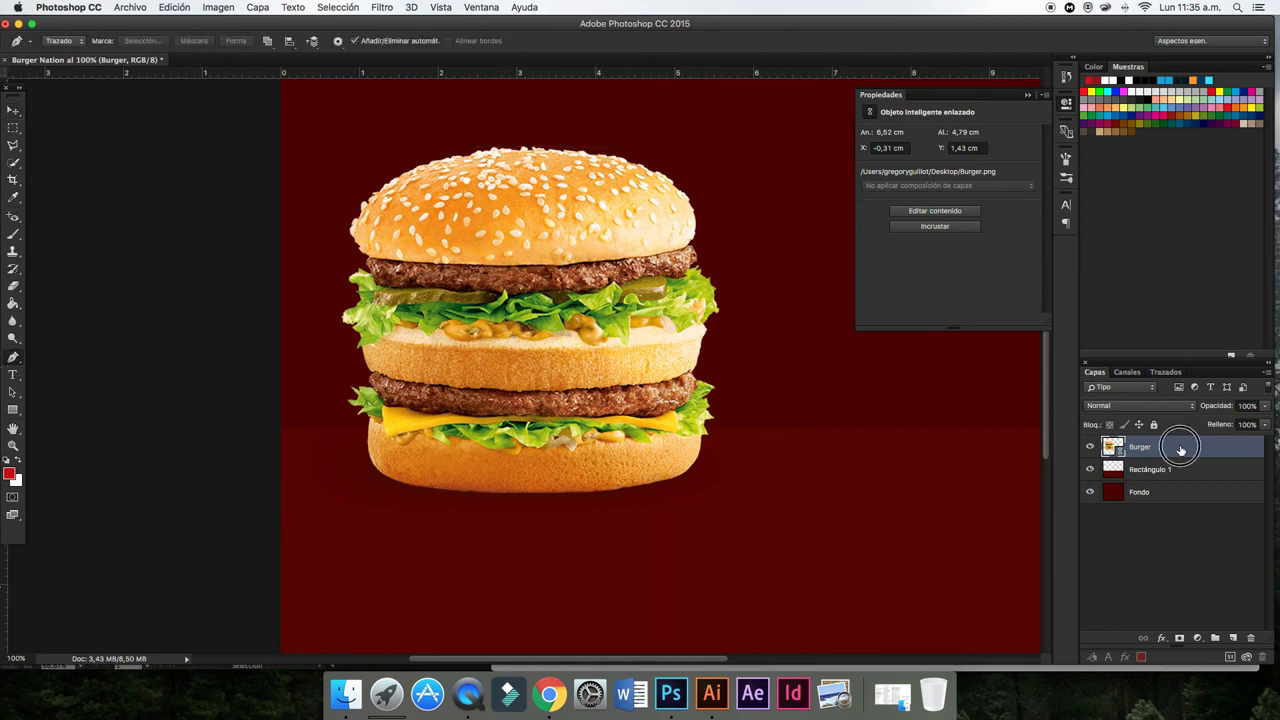
pyautogui.press('super+j')
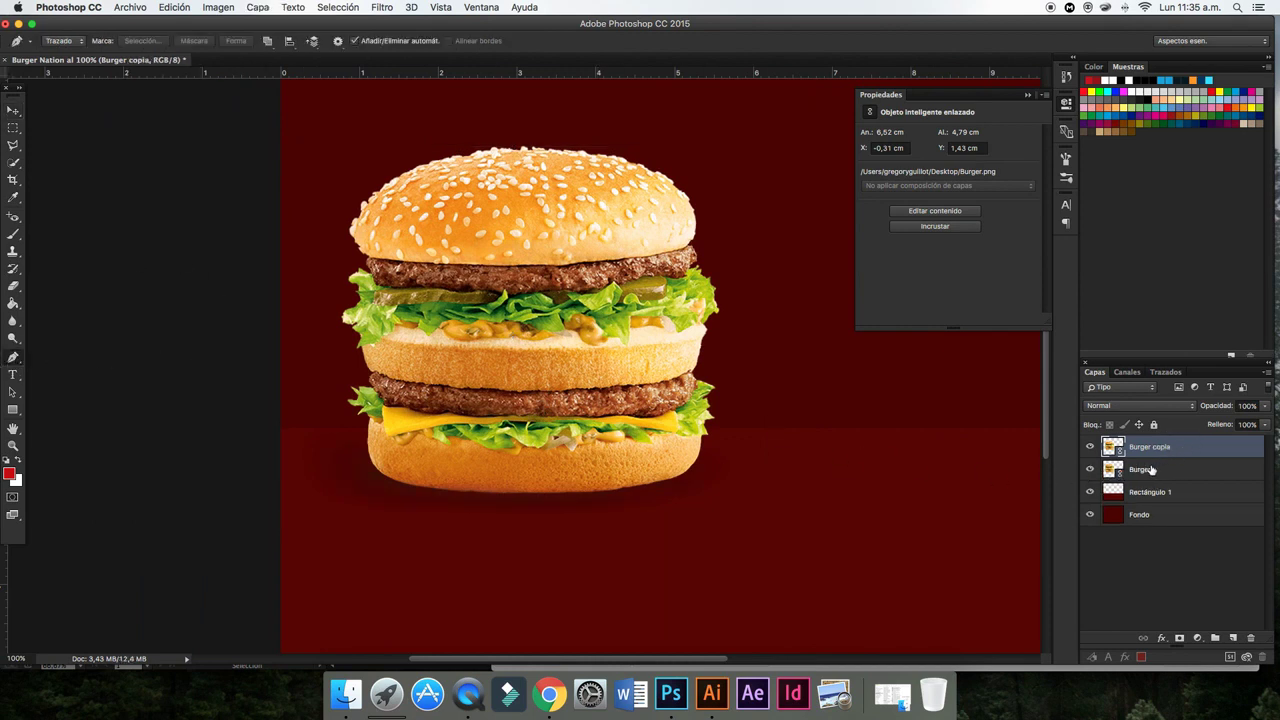
pyautogui.click(1152, 469)
pyautogui.click(1090, 469)
# - At 200% zoom, trace a Pen path along the bottom bun's lower edge
pyautogui.scroll(-5, 417, 450)
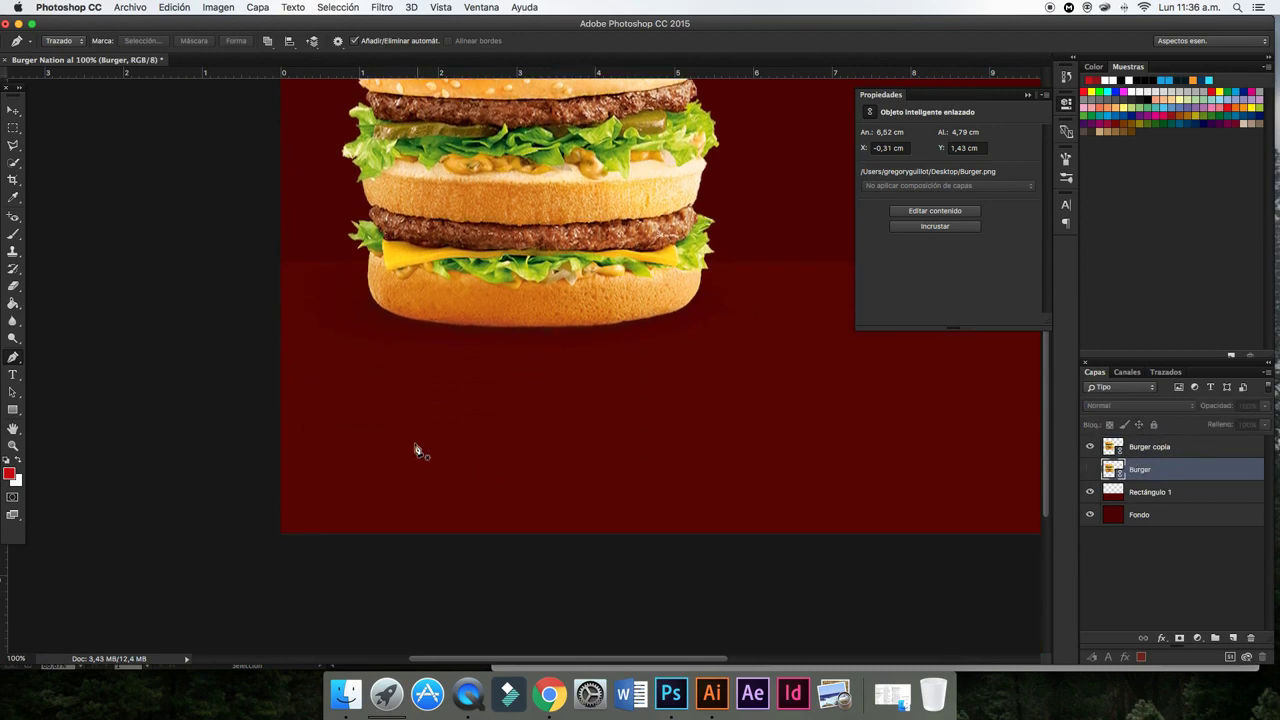
pyautogui.press('super+plus')
pyautogui.scroll(1, 165, 183)
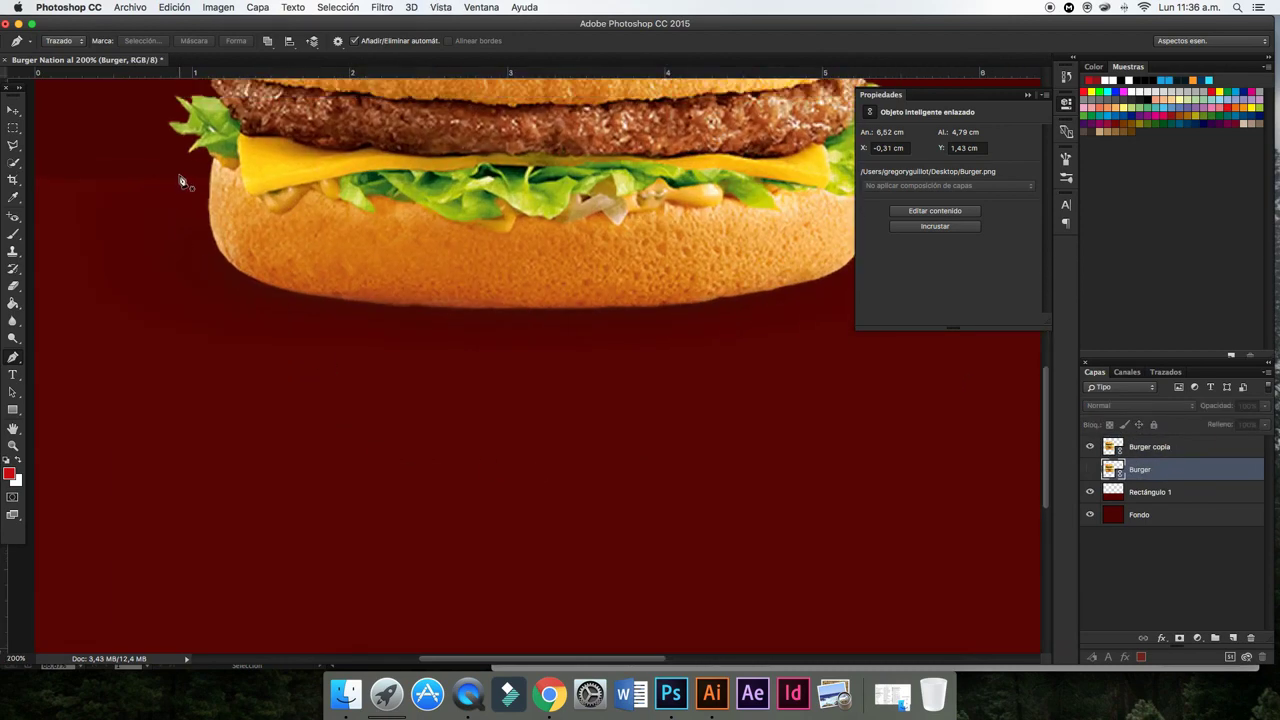
pyautogui.click(209, 173)
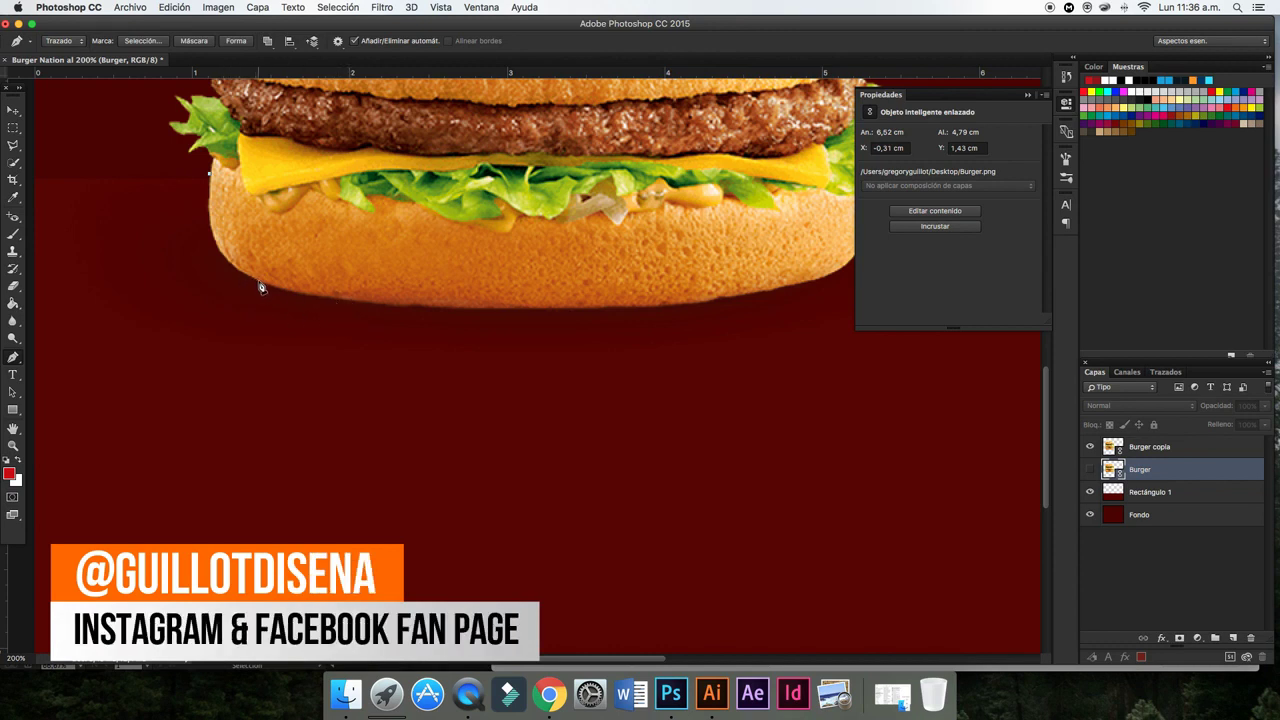
pyautogui.moveTo(259, 283); pyautogui.dragTo(327, 305)
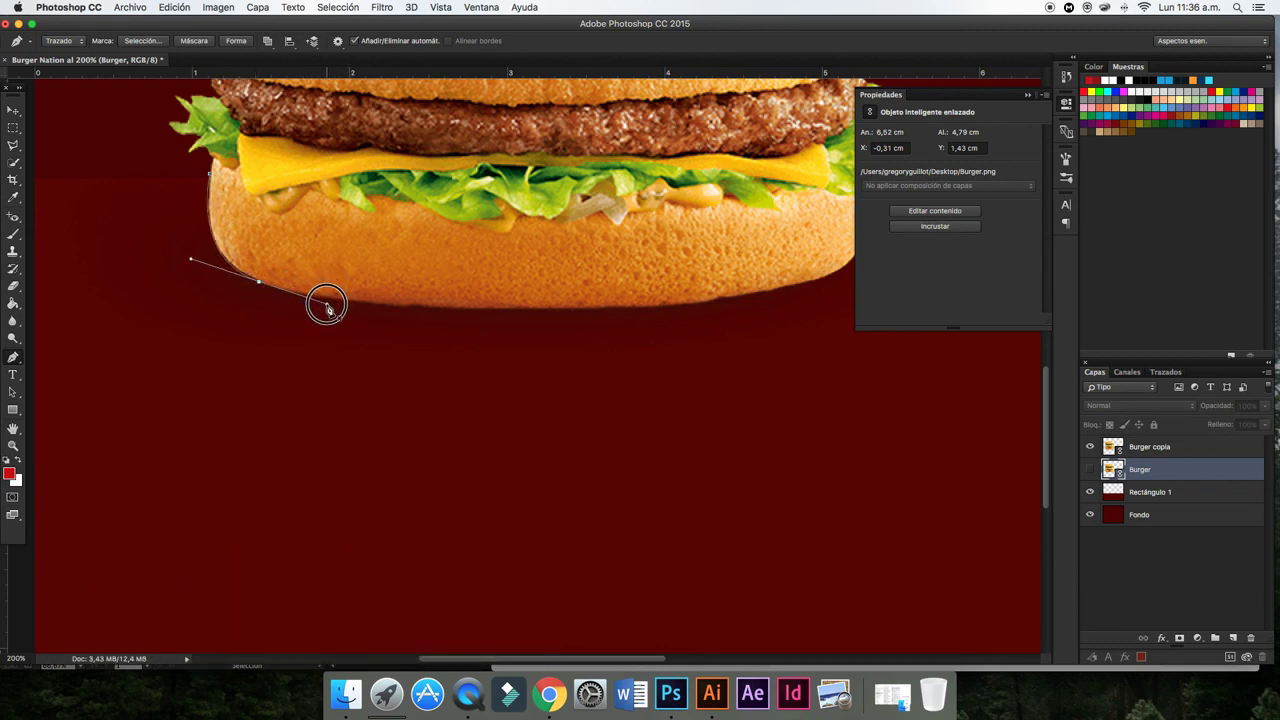
pyautogui.keyDown('alt'); pyautogui.click(259, 283); pyautogui.keyUp('alt')
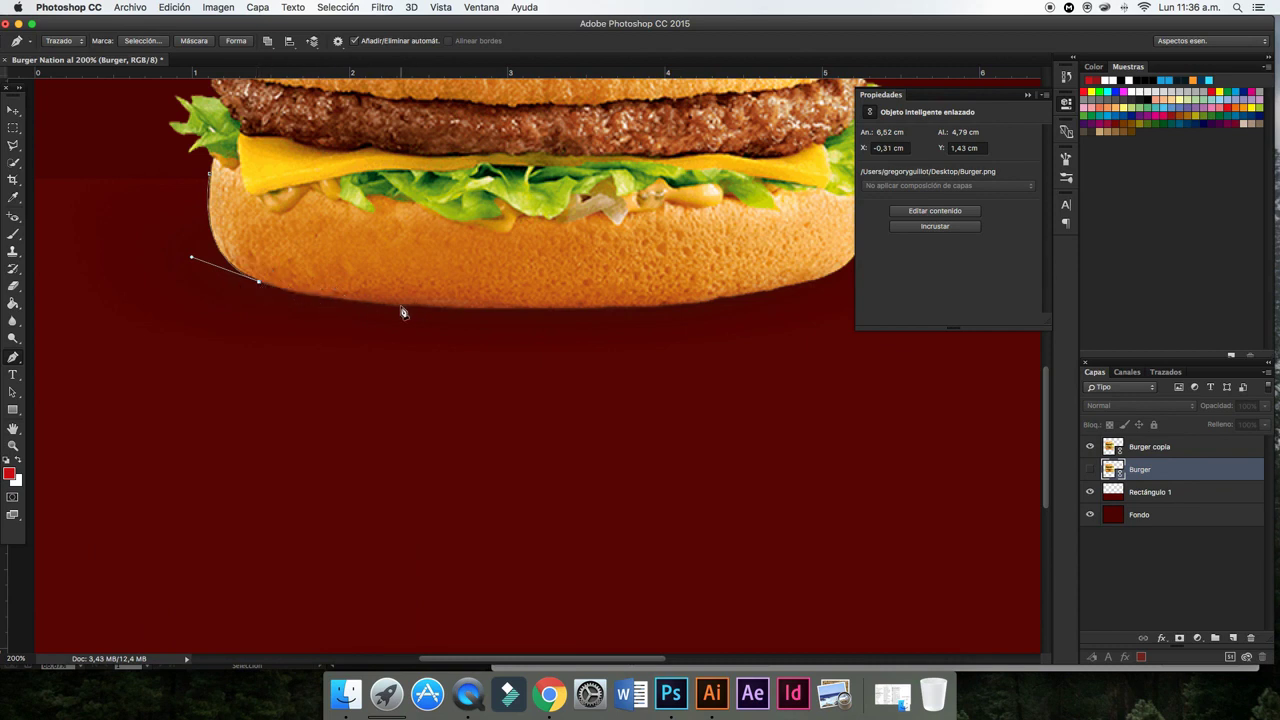
pyautogui.moveTo(401, 307); pyautogui.dragTo(503, 313)
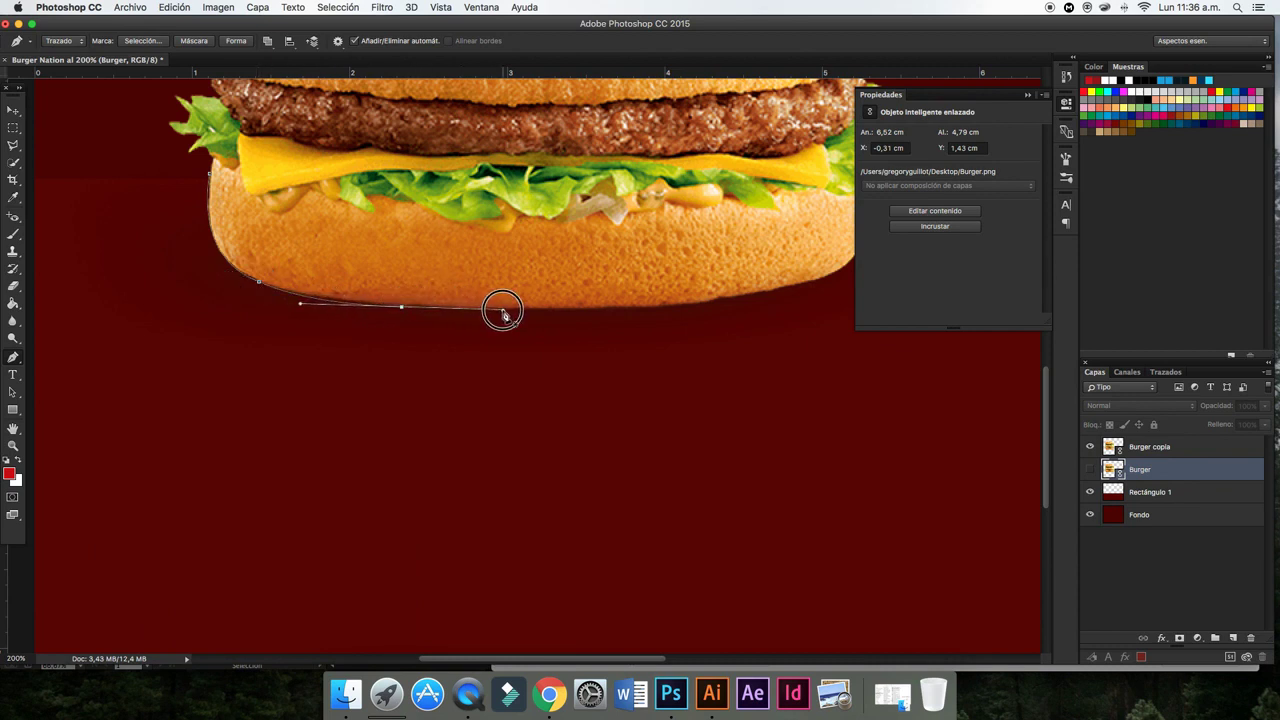
pyautogui.hotkey('ctrl', 'z')
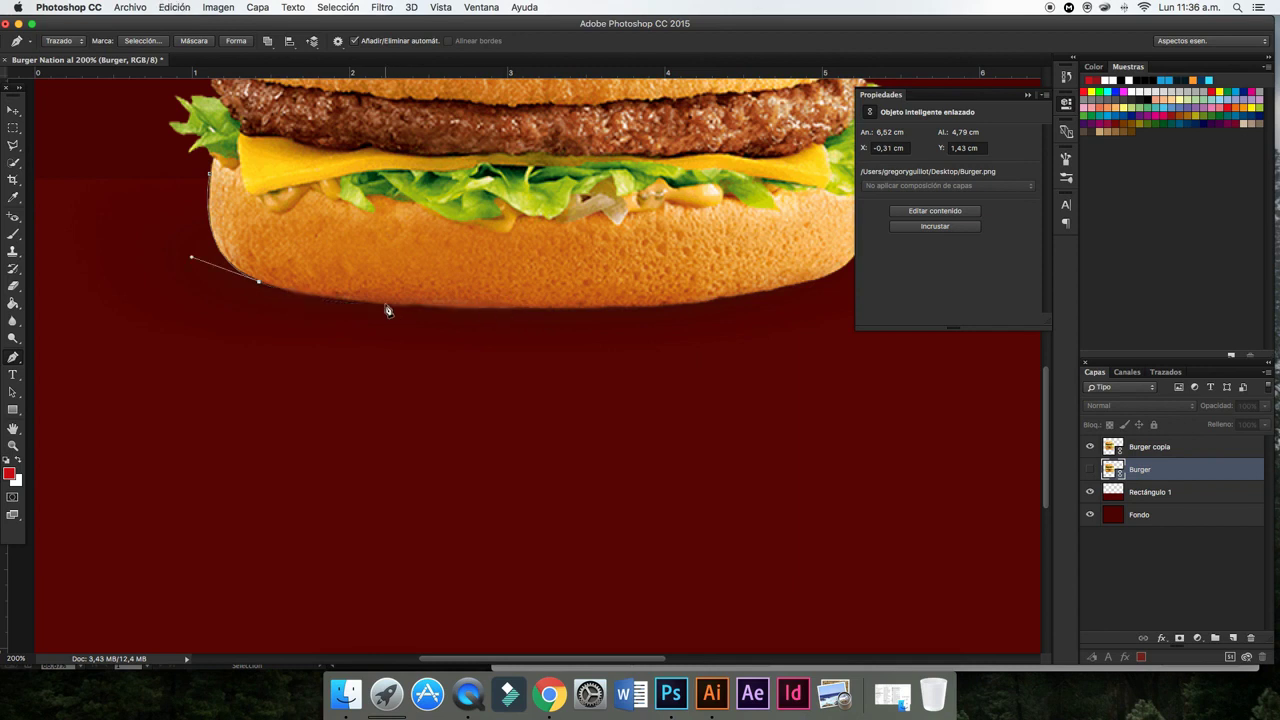
pyautogui.moveTo(386, 305); pyautogui.dragTo(478, 313)
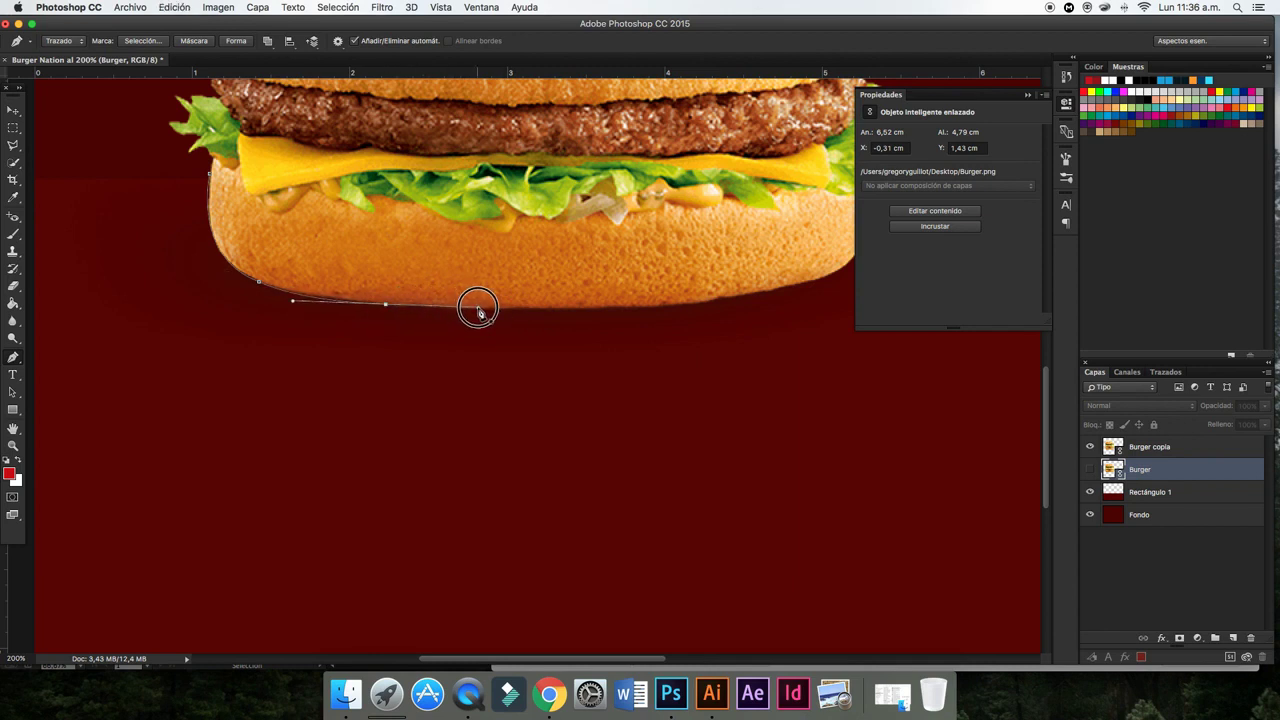
pyautogui.keyDown('alt'); pyautogui.click(386, 305); pyautogui.keyUp('alt')
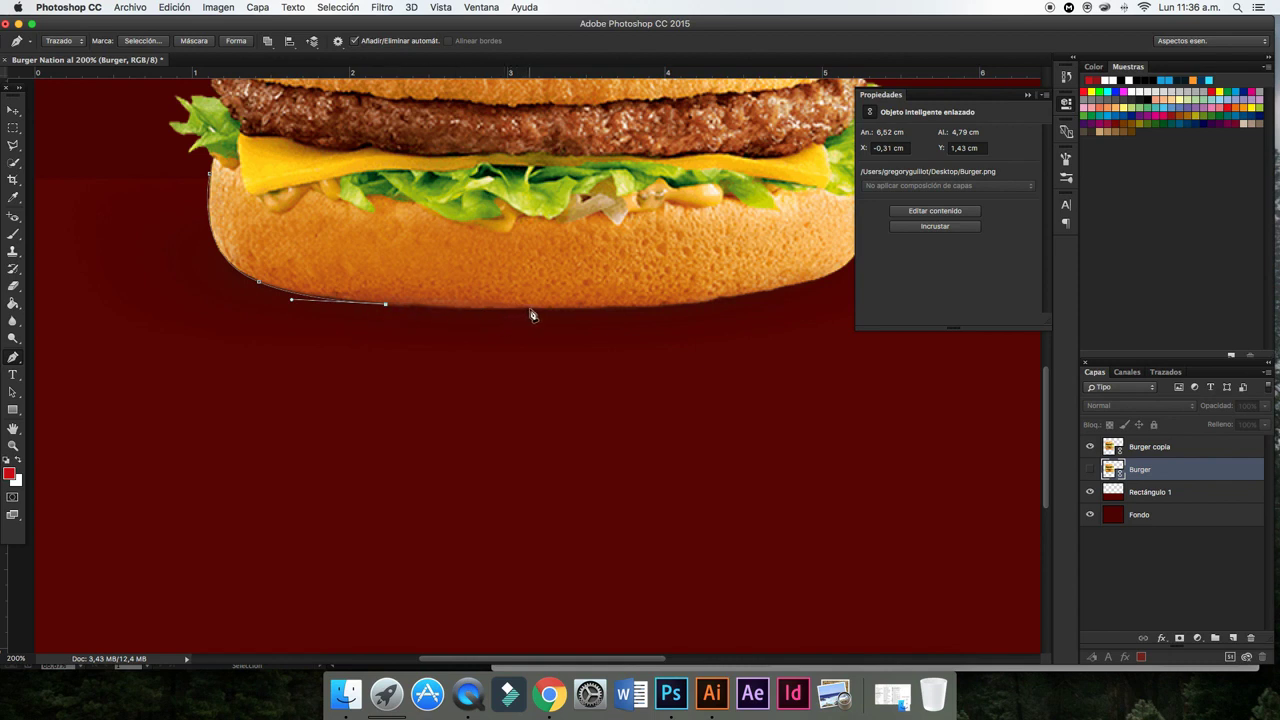
pyautogui.moveTo(531, 311); pyautogui.dragTo(563, 315)
pyautogui.moveTo(672, 311); pyautogui.dragTo(706, 303)
# - Continue the path up the curve on the bun's right side
pyautogui.hscroll(5, 686, 330)
pyautogui.moveTo(633, 306); pyautogui.dragTo(646, 300)
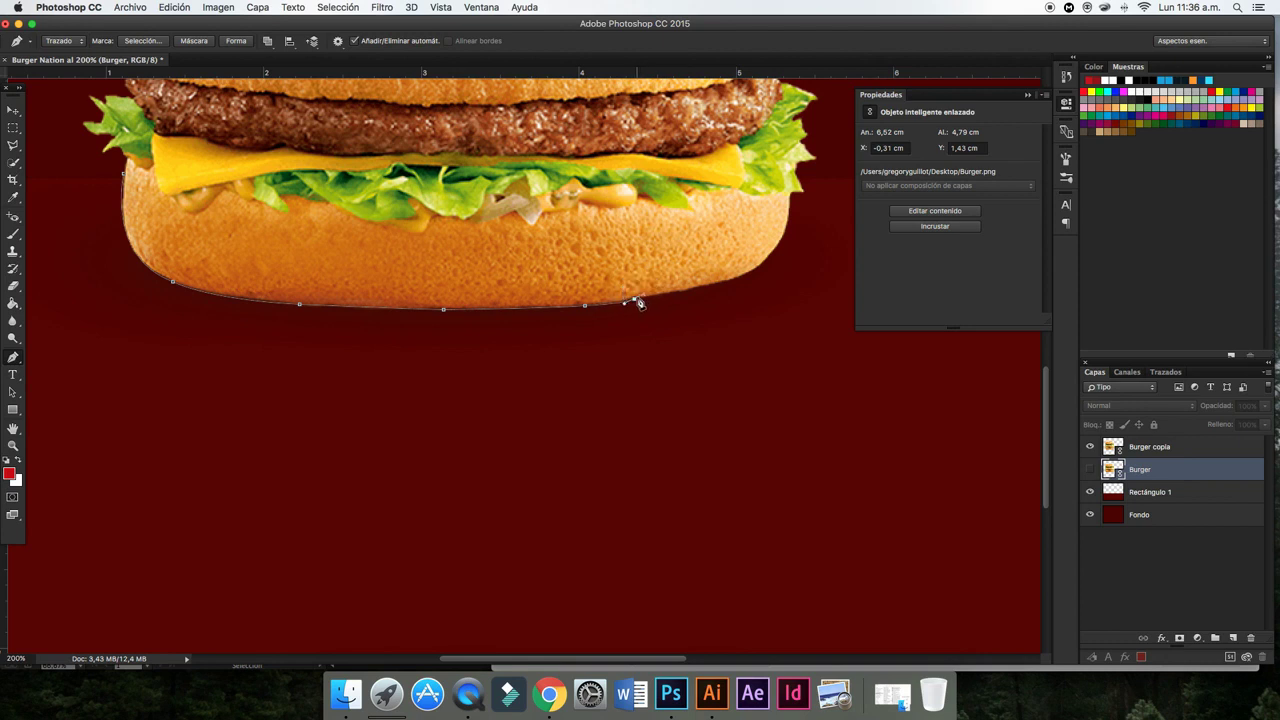
pyautogui.moveTo(652, 296)
pyautogui.mouseDown()
pyautogui.moveTo(666, 295)
pyautogui.moveTo(668, 268)
pyautogui.mouseUp()
pyautogui.hscroll(5, 655, 303)
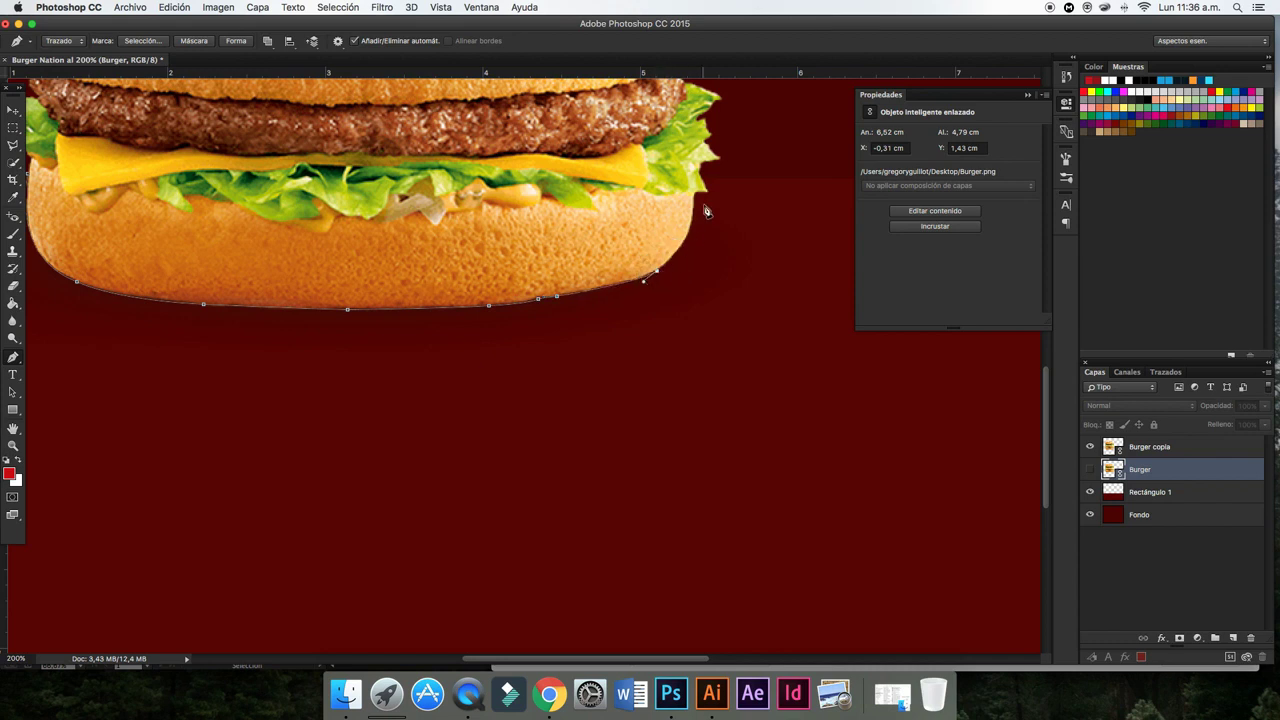
pyautogui.moveTo(690, 253); pyautogui.dragTo(705, 118)
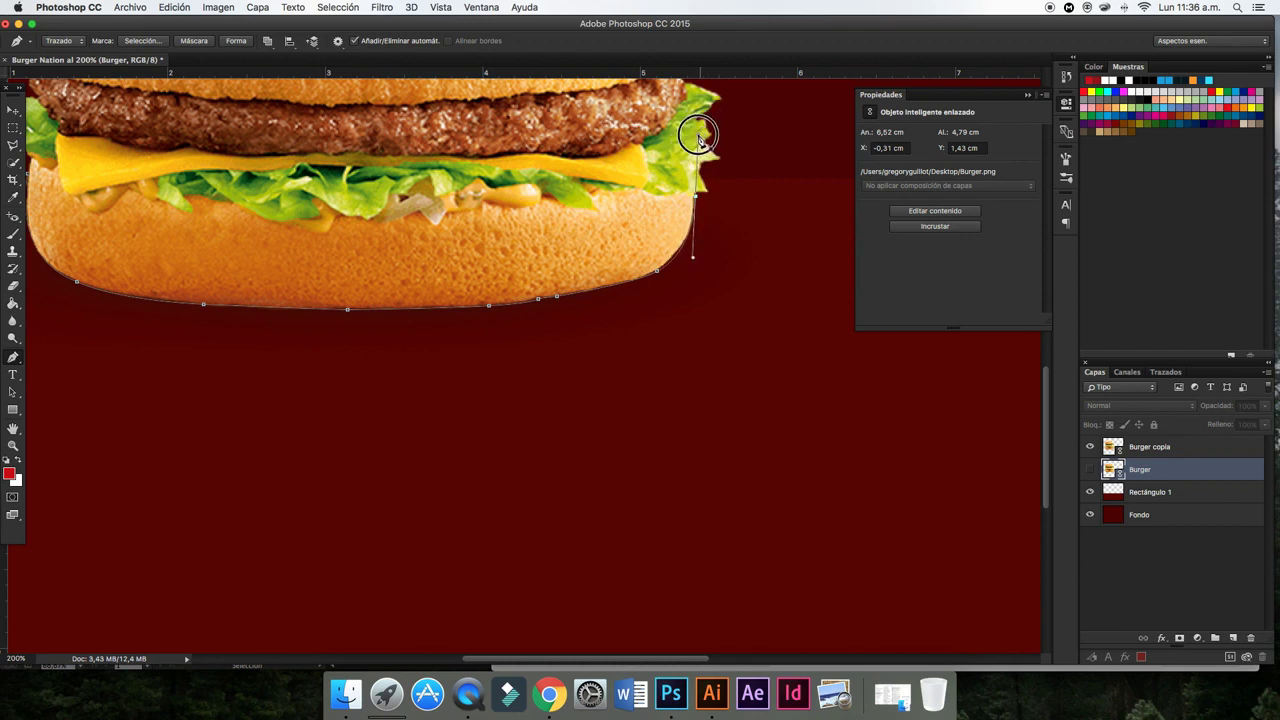
pyautogui.moveTo(705, 118); pyautogui.dragTo(698, 146)
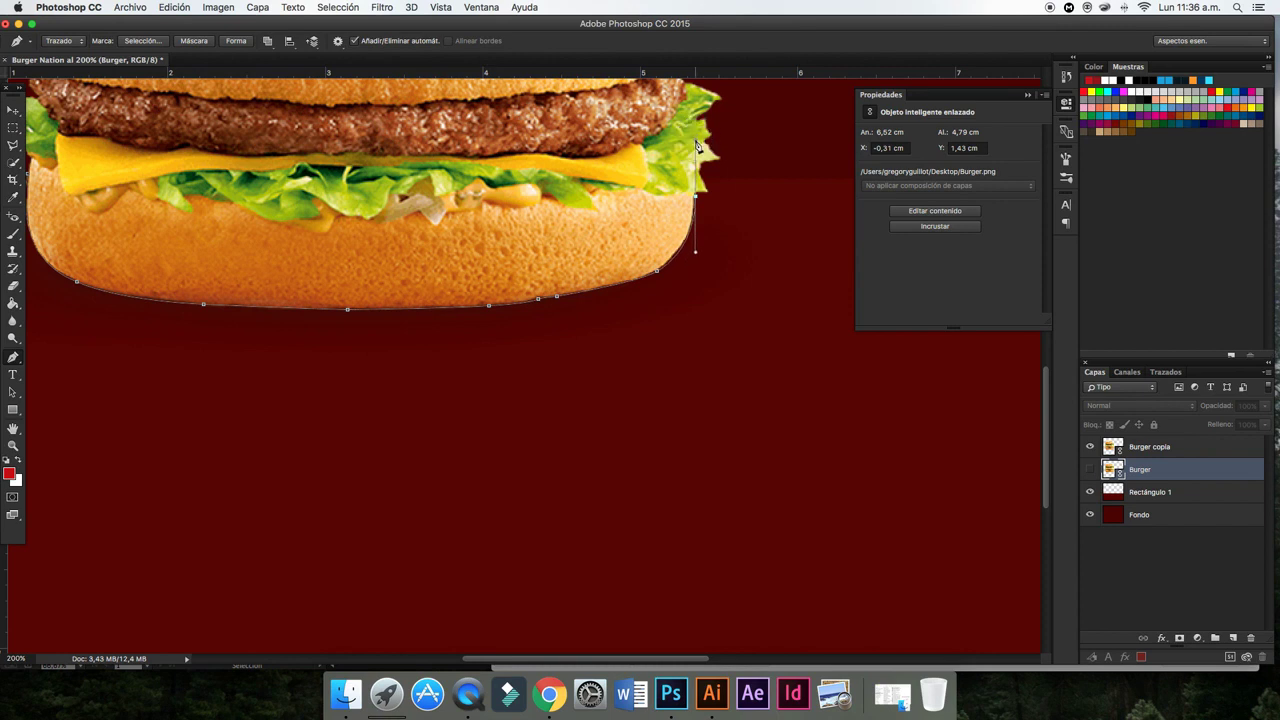
pyautogui.keyDown('alt'); pyautogui.click(696, 197); pyautogui.keyUp('alt')
# - Swing the path around below the shadow and close it at the bun's left side
pyautogui.moveTo(708, 194); pyautogui.dragTo(724, 198)
pyautogui.moveTo(758, 158); pyautogui.dragTo(775, 213)
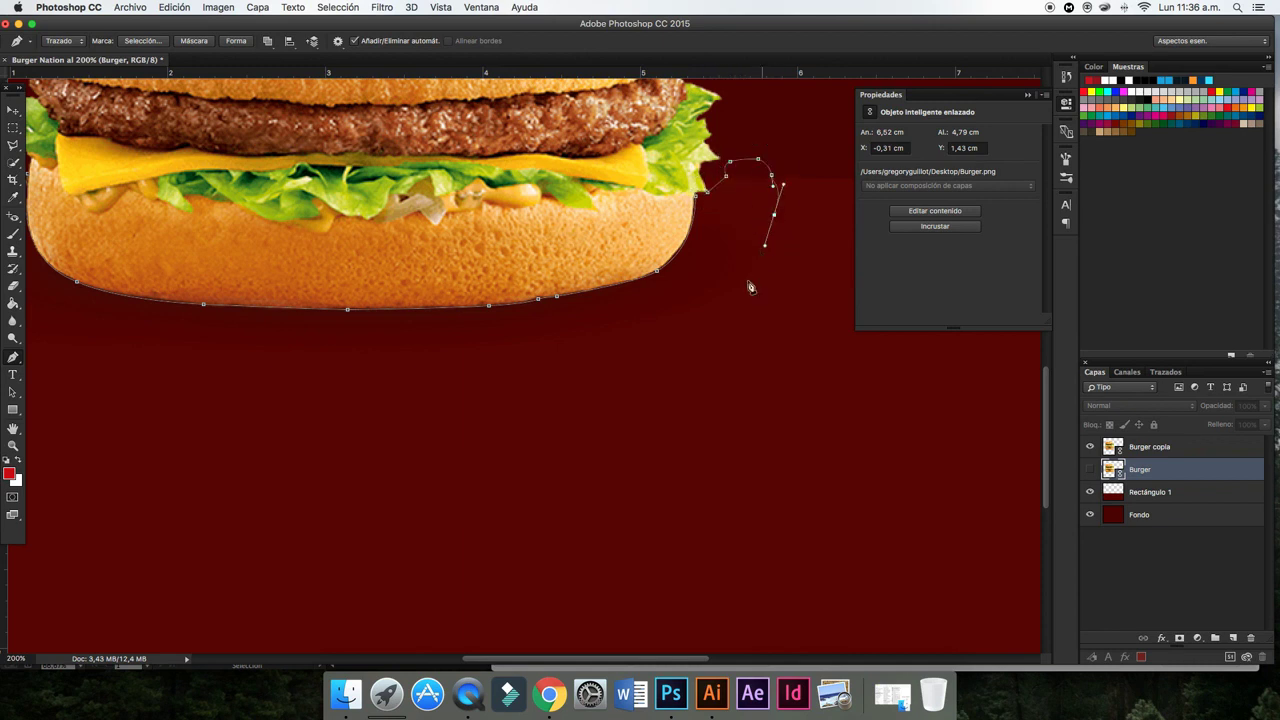
pyautogui.moveTo(670, 388); pyautogui.dragTo(600, 415)
pyautogui.moveTo(452, 406); pyautogui.dragTo(241, 385)
pyautogui.moveTo(162, 373); pyautogui.dragTo(131, 378)
pyautogui.hscroll(-5, 167, 375)
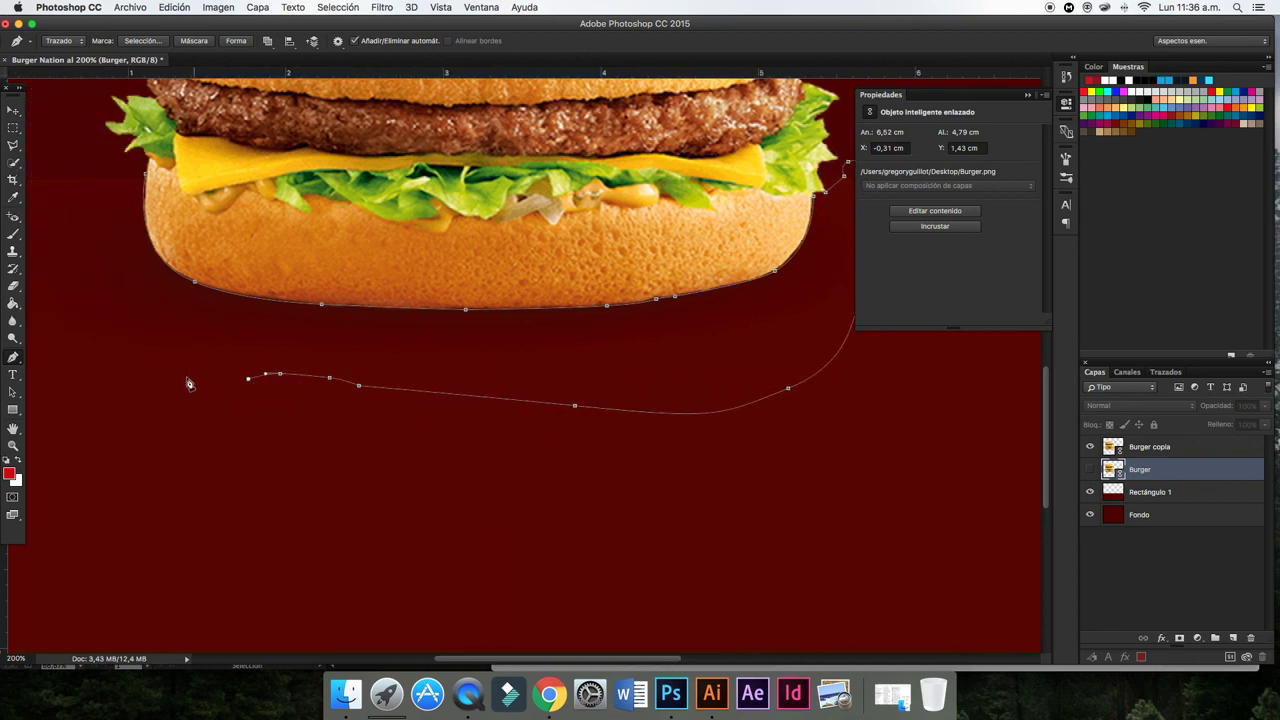
pyautogui.click(163, 361)
pyautogui.click(131, 299)
pyautogui.click(124, 249)
pyautogui.moveTo(124, 182); pyautogui.dragTo(122, 165)
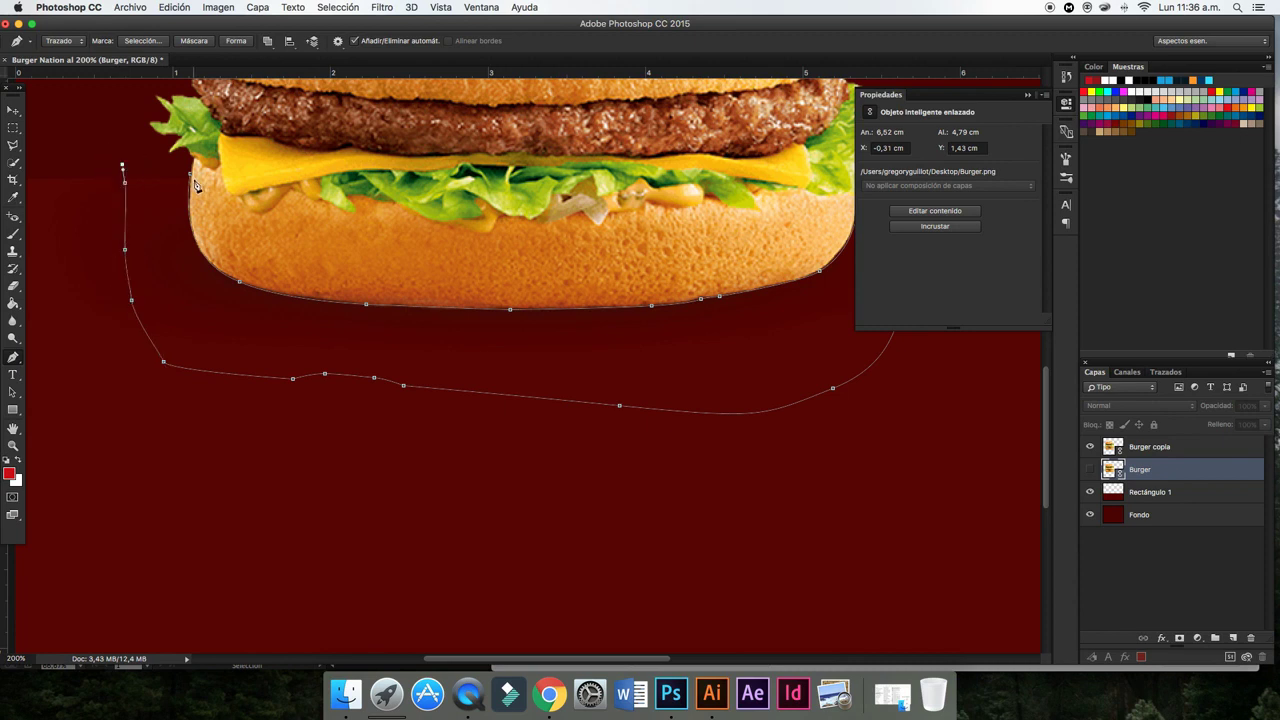
# - Turn the path into a selection and erase the shadow from rasterized Burger copia
pyautogui.click(130, 41)
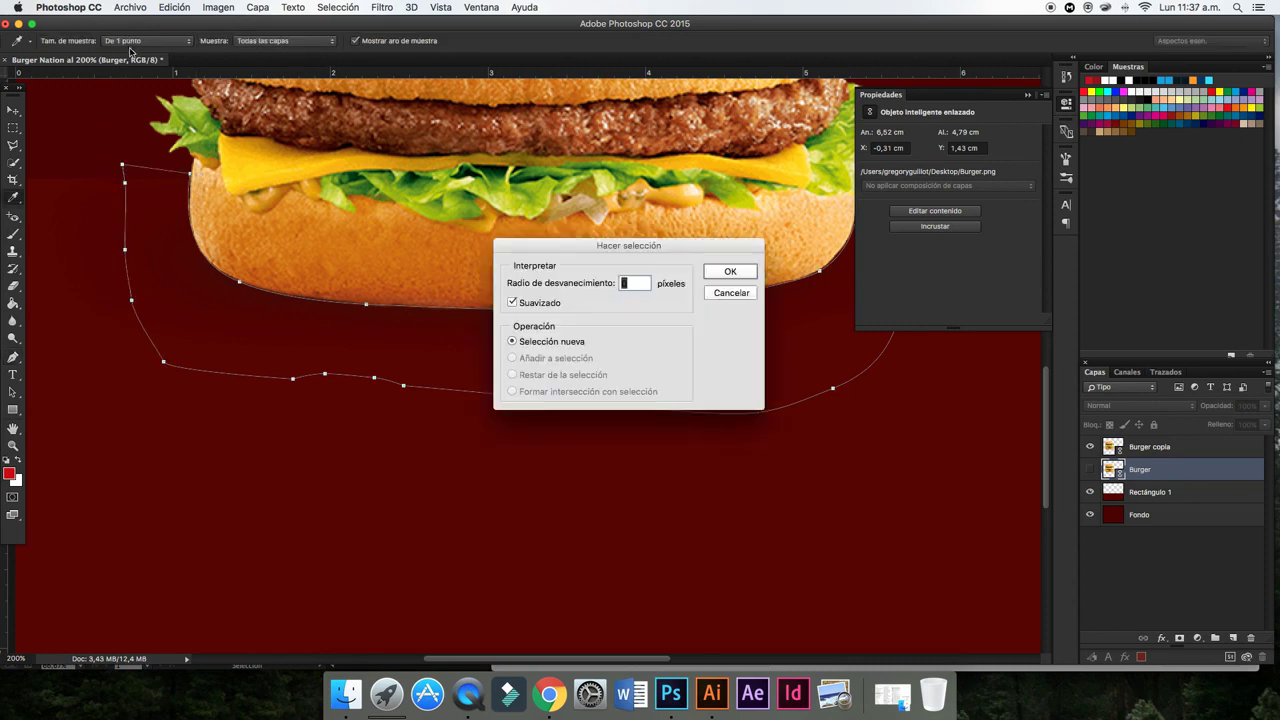
pyautogui.click(731, 274)
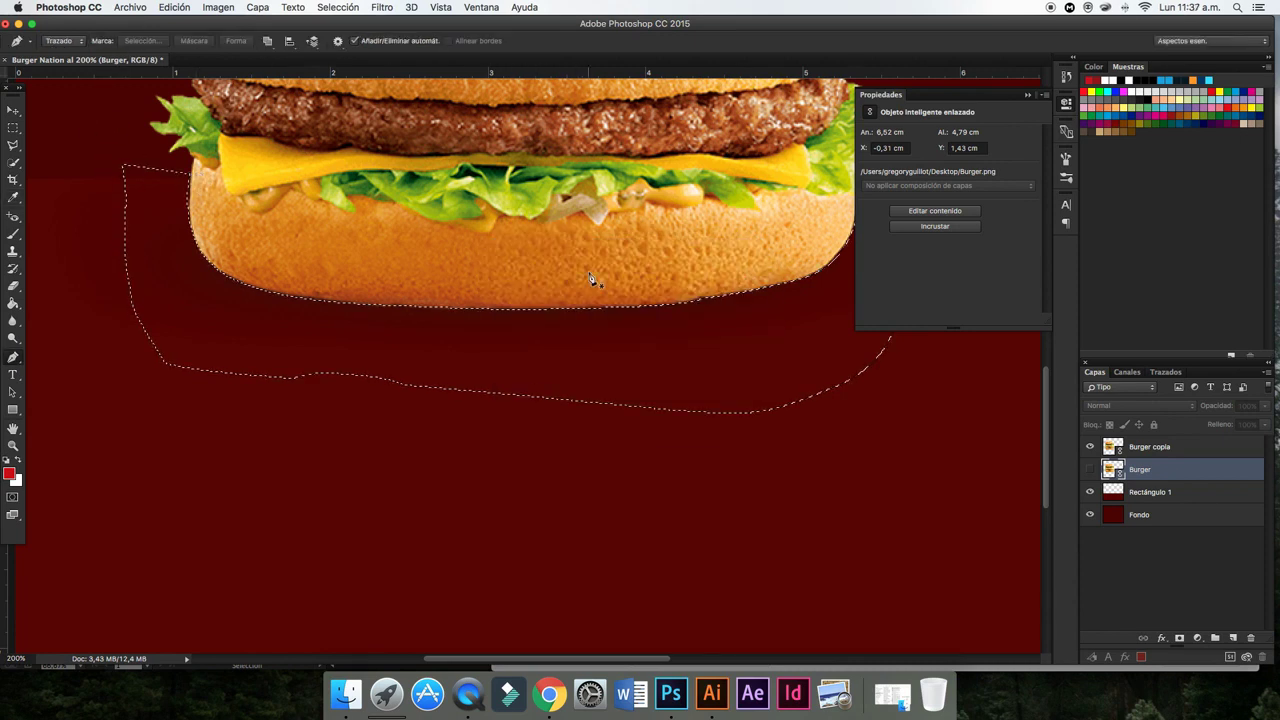
pyautogui.click(14, 285)
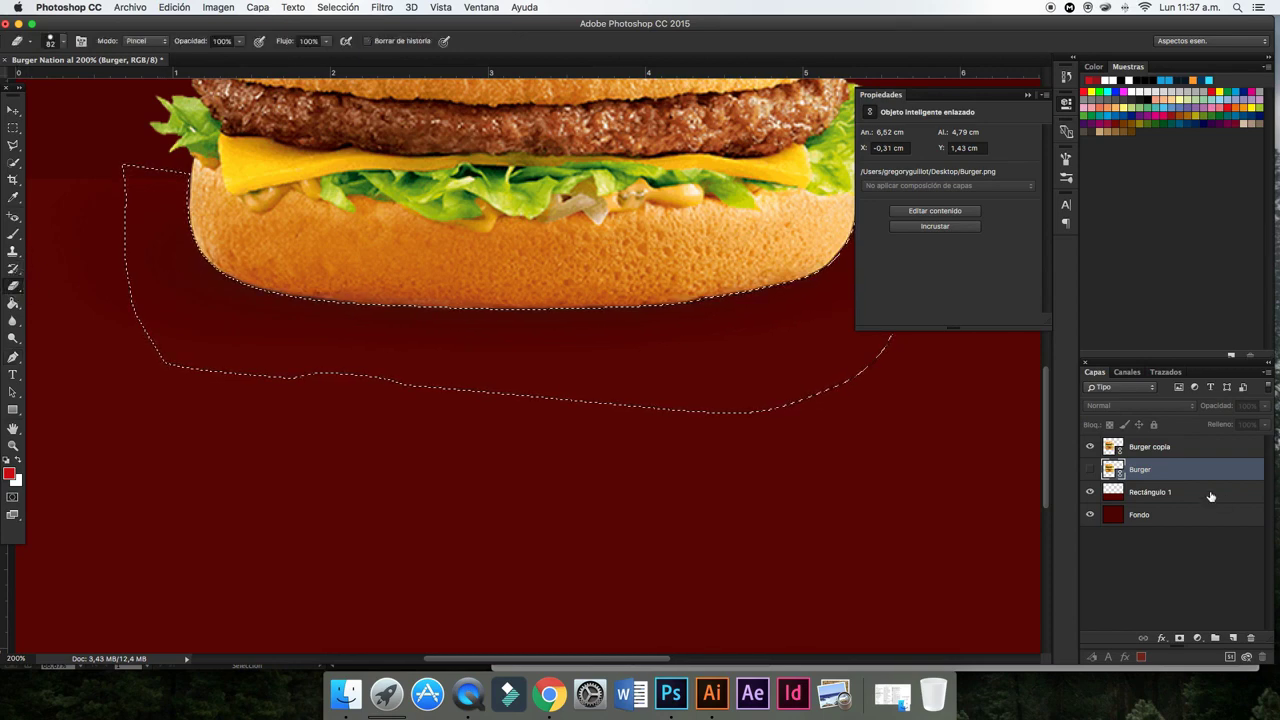
pyautogui.hotkey('alt', ']')
pyautogui.click(430, 362)
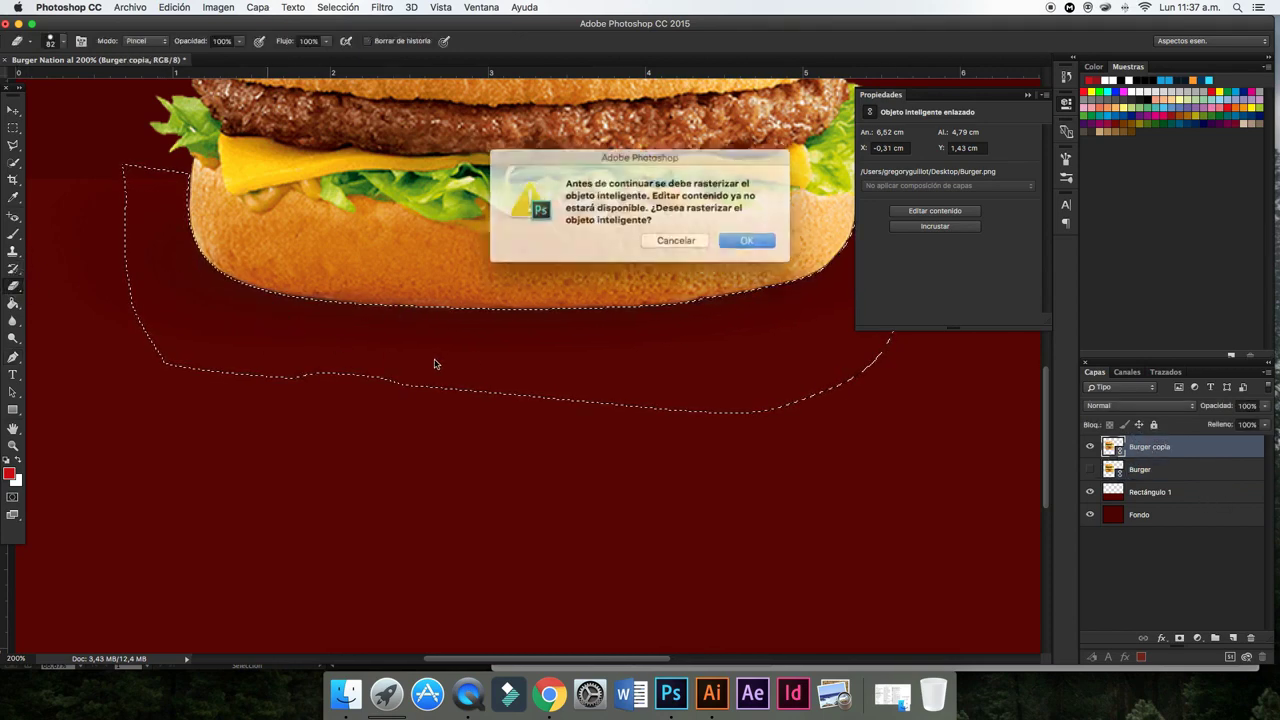
pyautogui.click(737, 239)
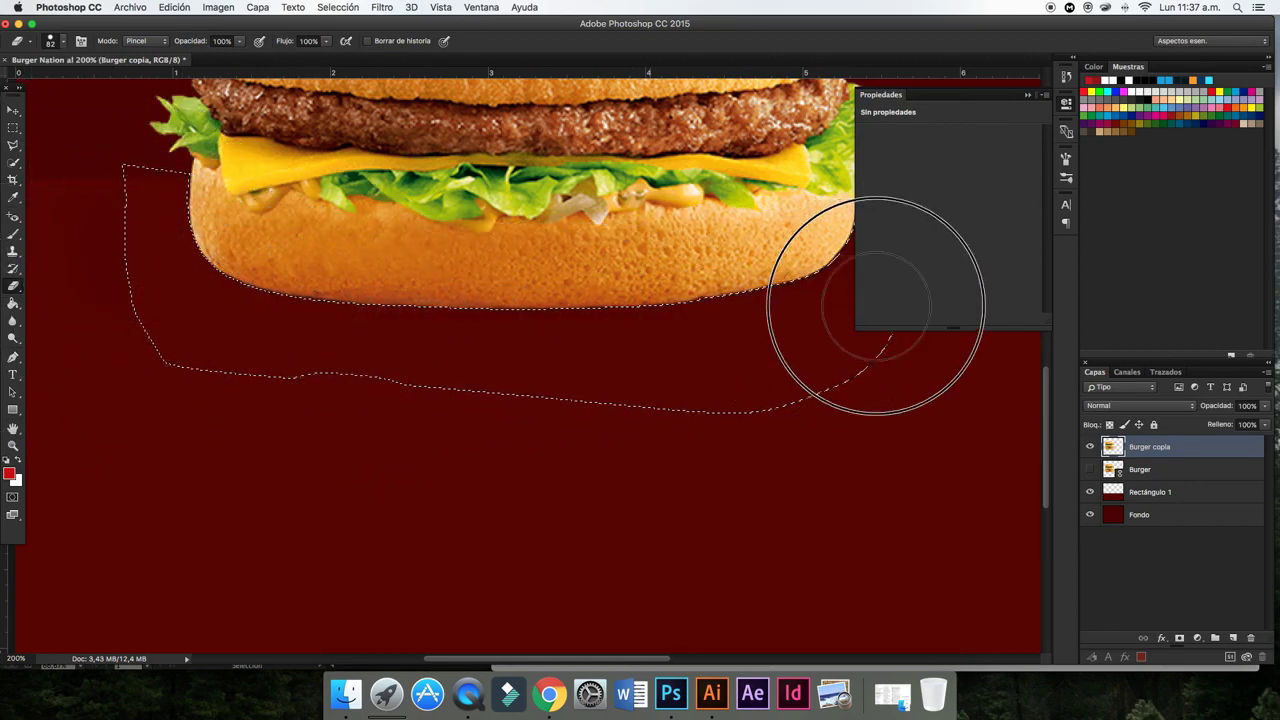
# - Deselect and erase the faint shadow residue left of the burger
pyautogui.press('super+minus')
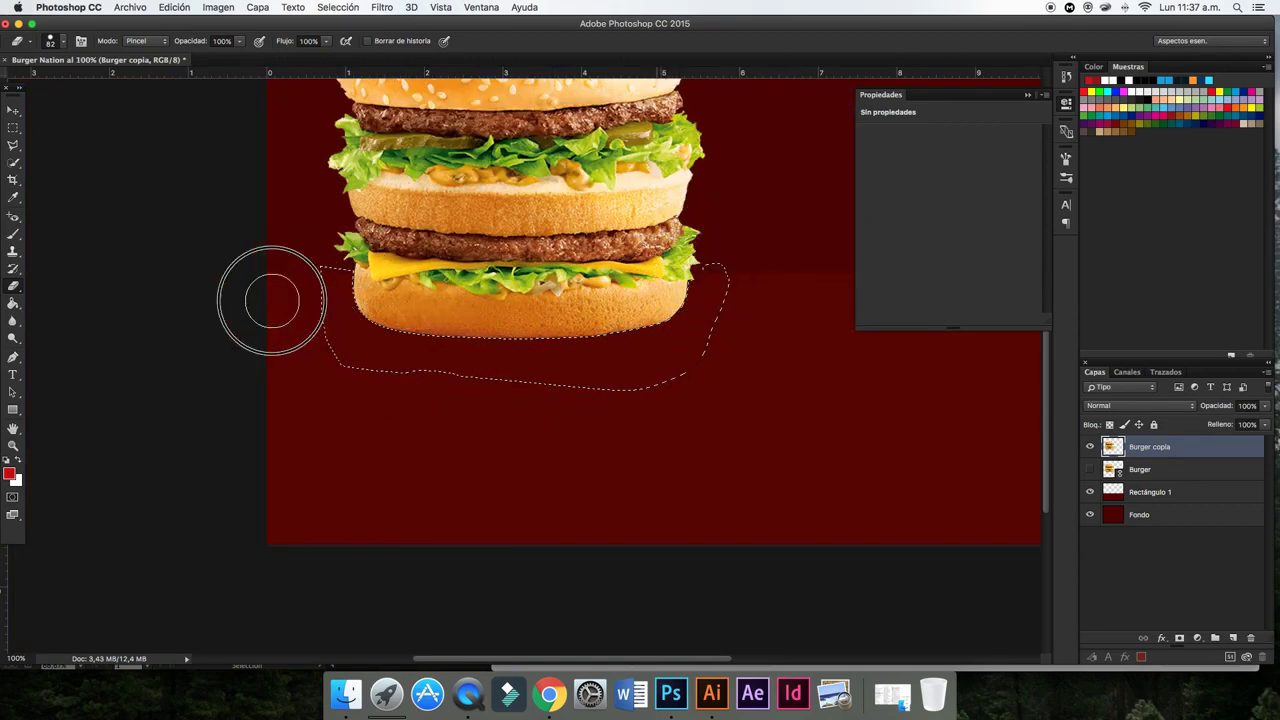
pyautogui.click(338, 7)
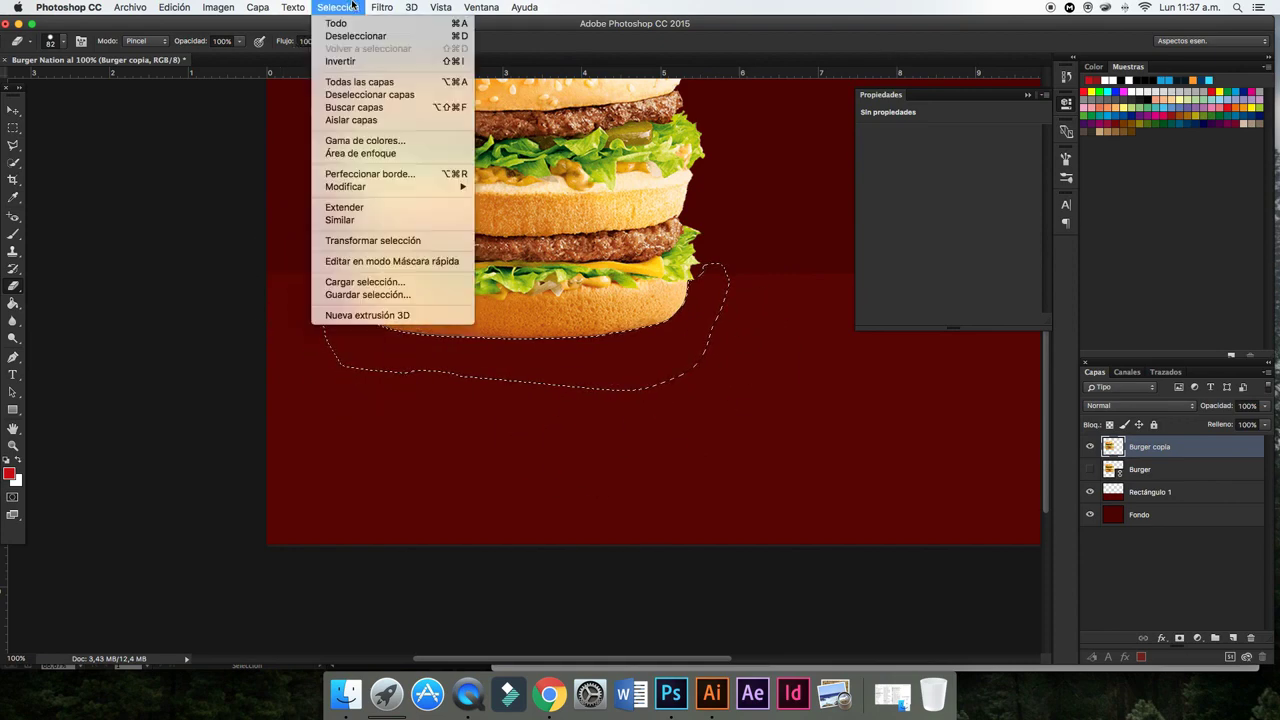
pyautogui.click(345, 39)
pyautogui.scroll(2, 328, 133)
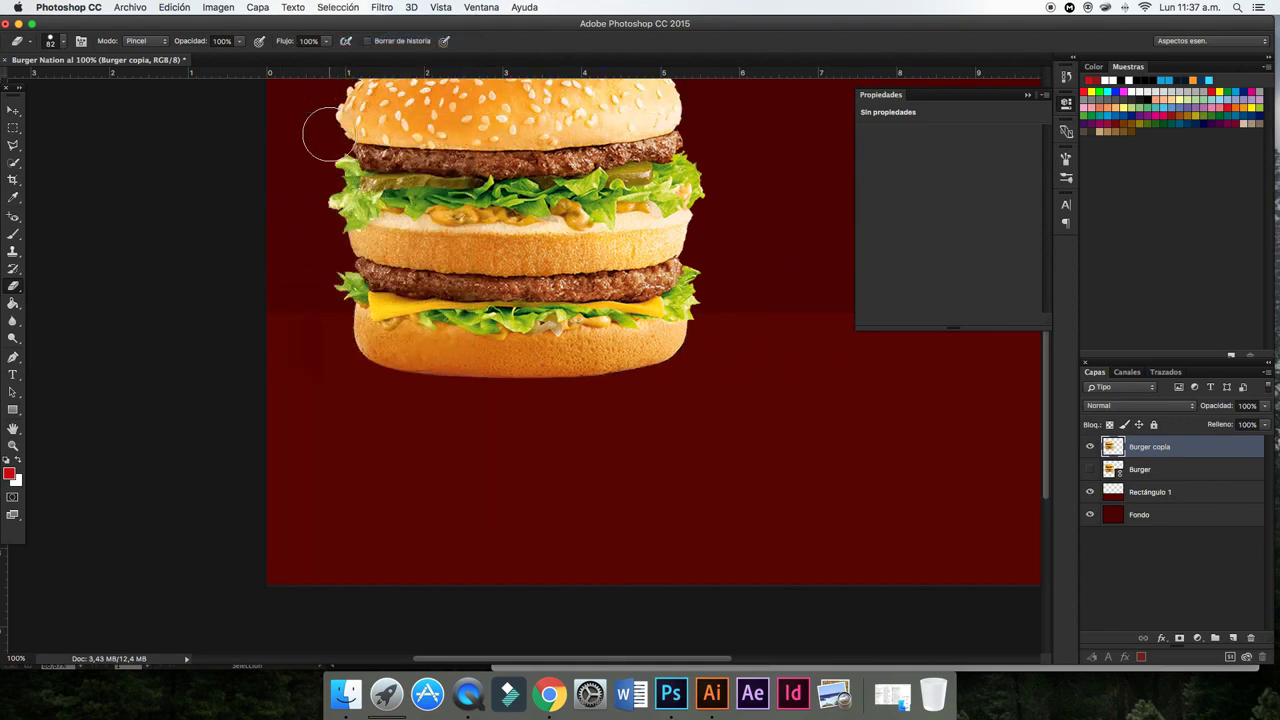
pyautogui.moveTo(295, 340); pyautogui.dragTo(286, 303)
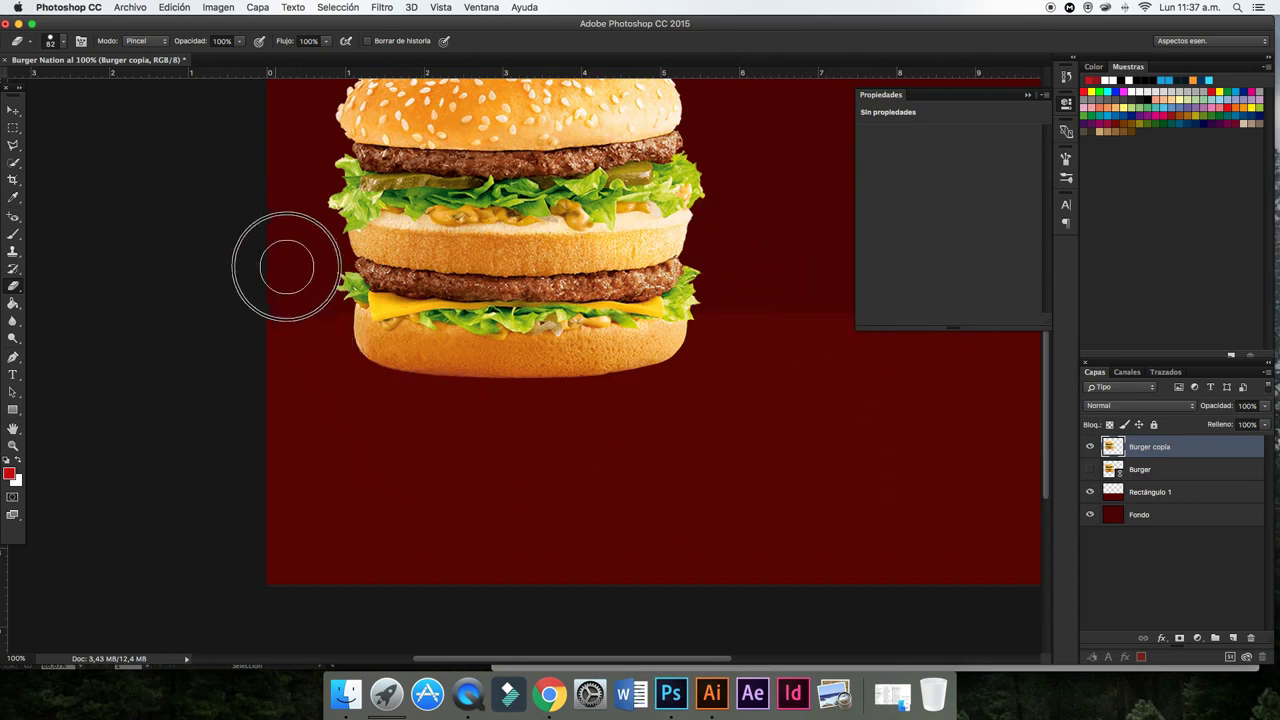
pyautogui.click(14, 111)
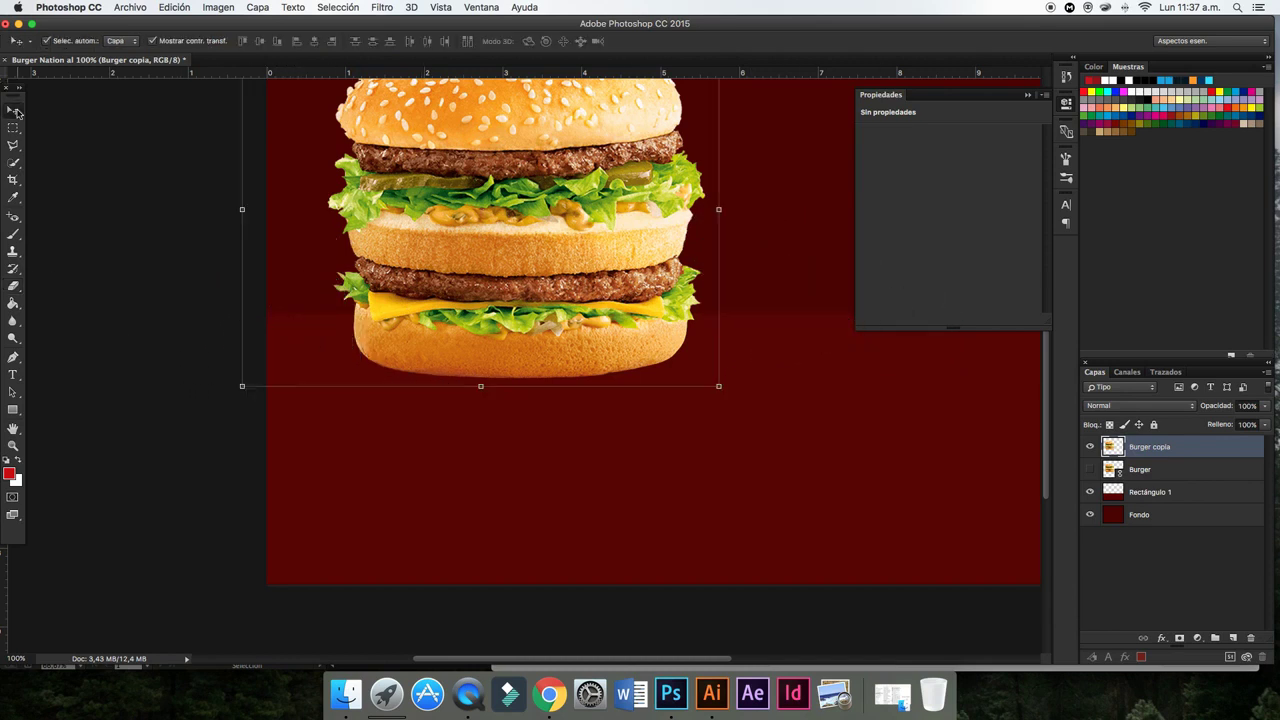
# - Duplicate the Burger copia layer as Burger copia 2
pyautogui.press('super+minus')
pyautogui.press('super+minus')
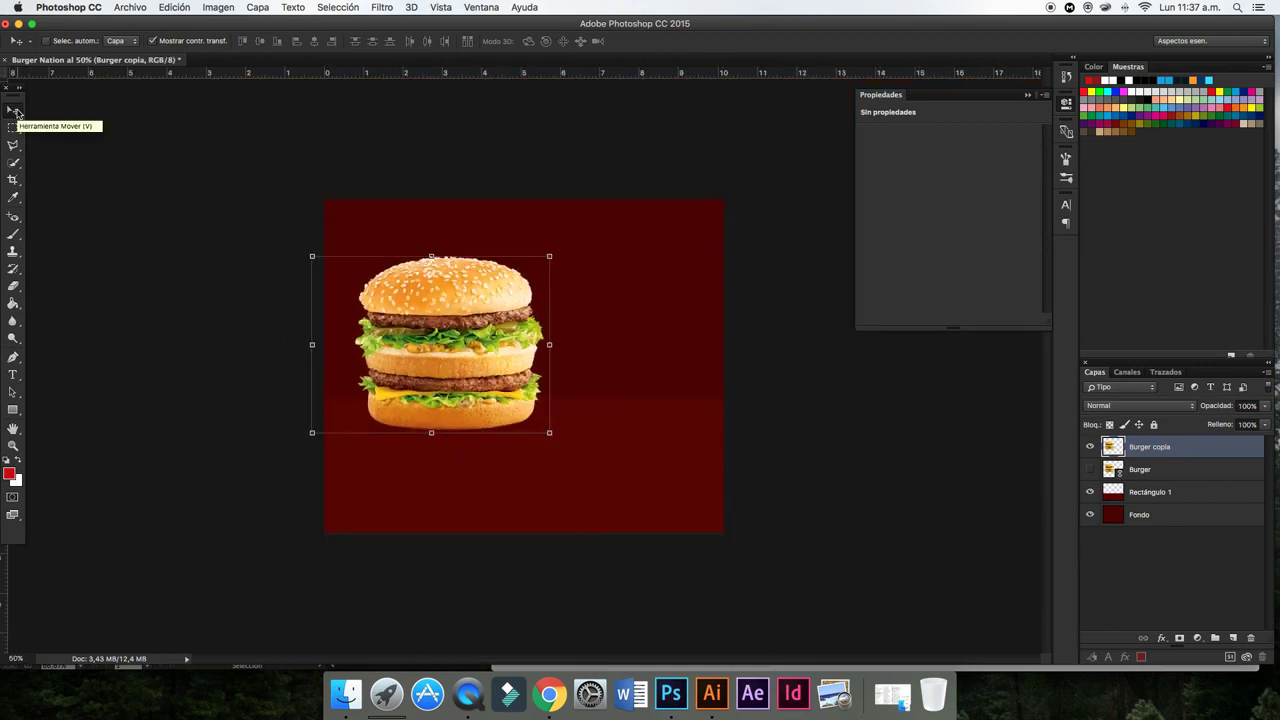
pyautogui.press('super+plus')
pyautogui.click(856, 455)
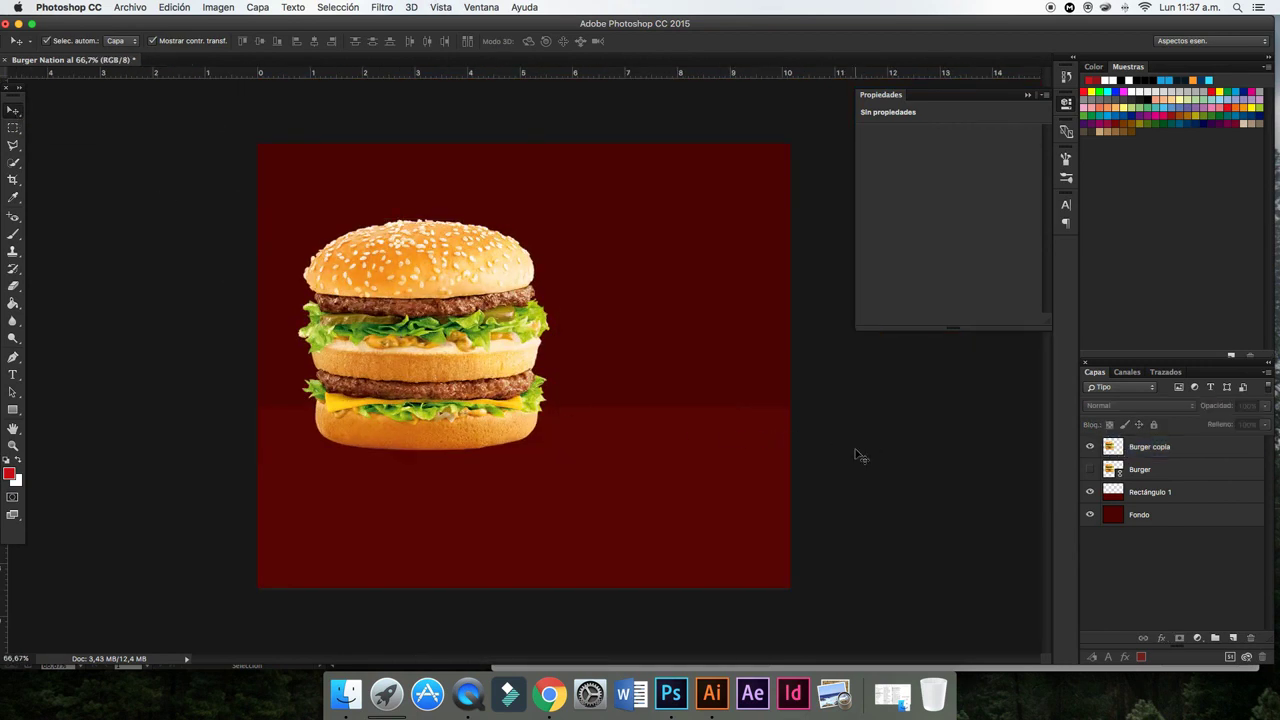
pyautogui.click(444, 288)
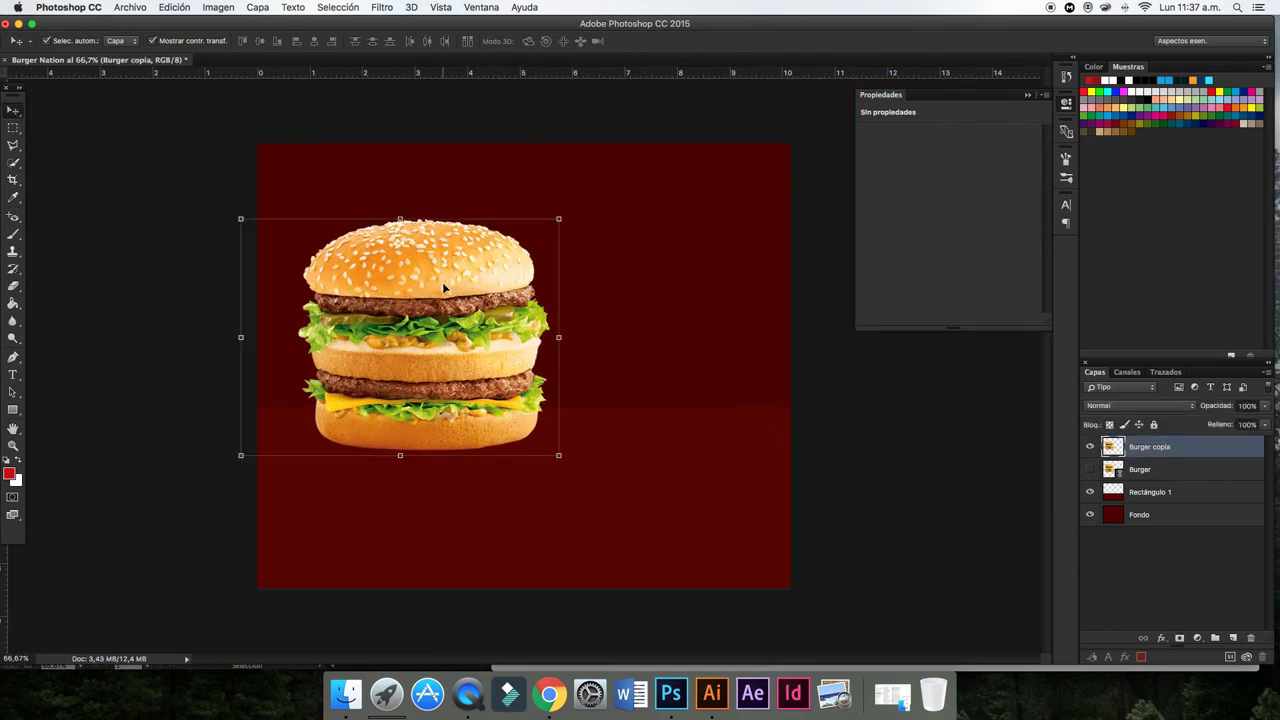
pyautogui.rightClick(1142, 452)
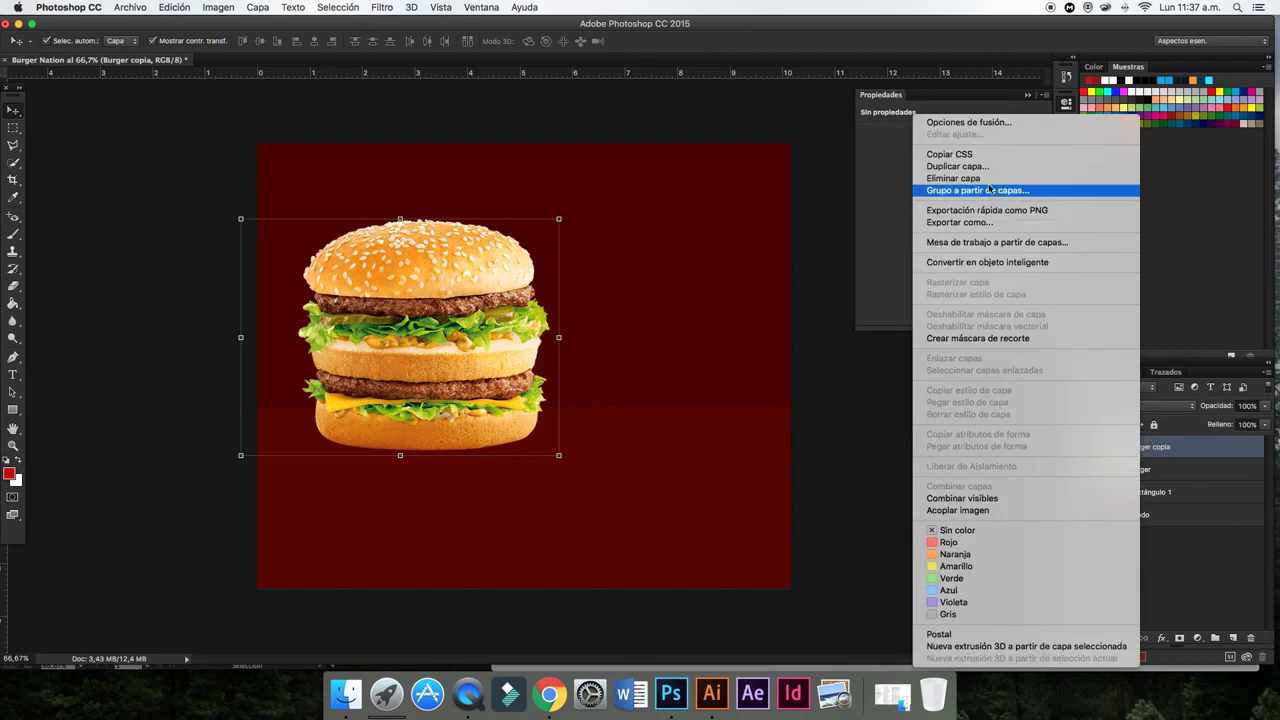
pyautogui.click(1030, 152)
pyautogui.click(748, 288)
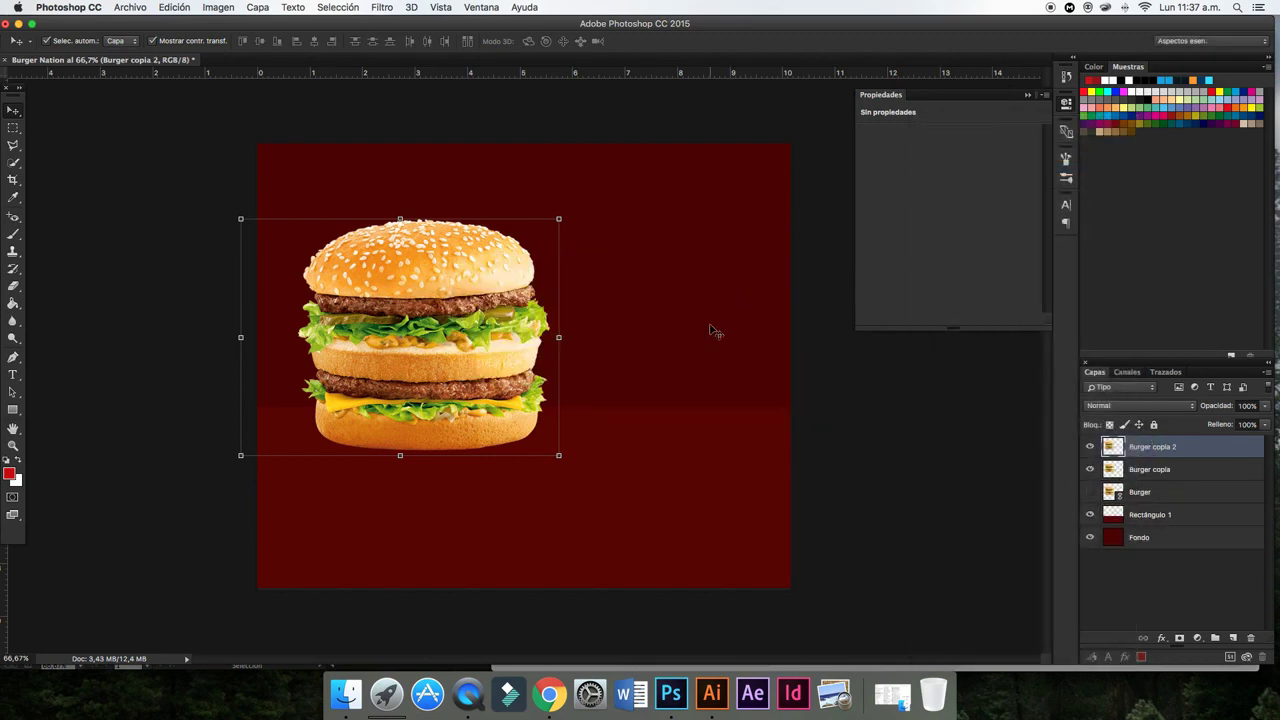
# - Rotate the copy 180° below the burger and stack it under Burger copia
pyautogui.moveTo(562, 468); pyautogui.dragTo(326, 280)
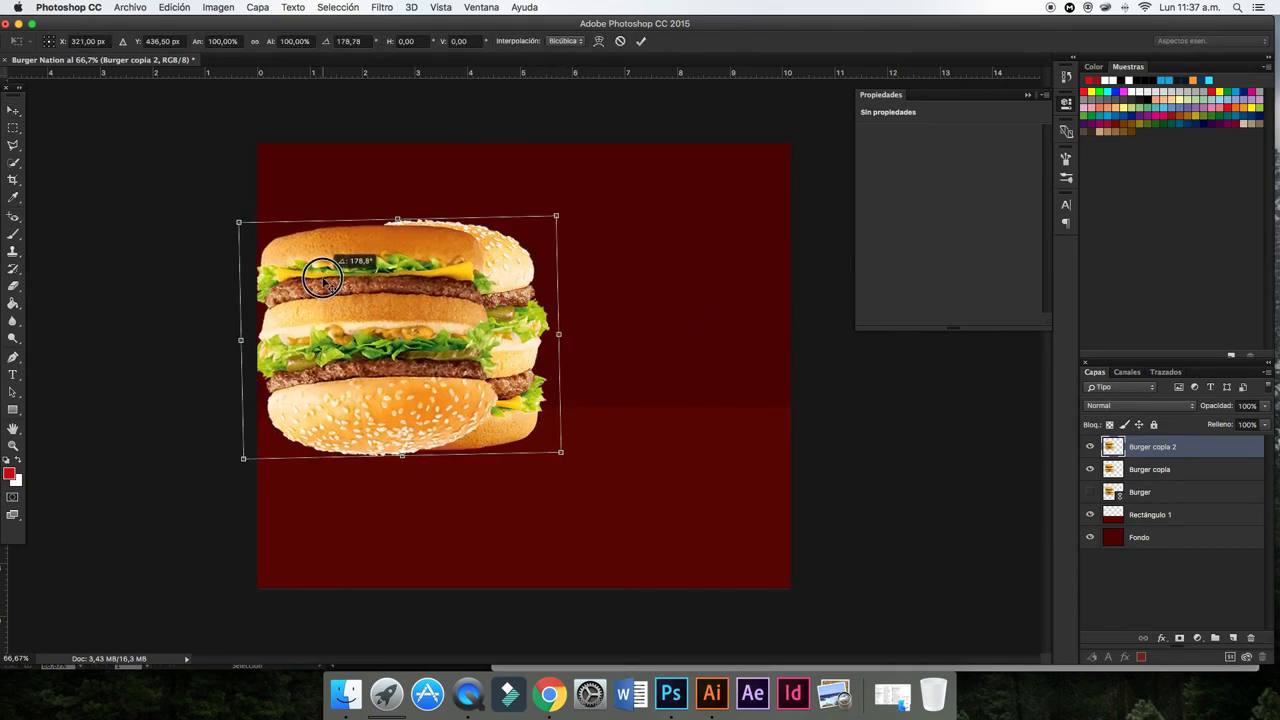
pyautogui.moveTo(405, 246); pyautogui.dragTo(455, 438)
pyautogui.click(641, 41)
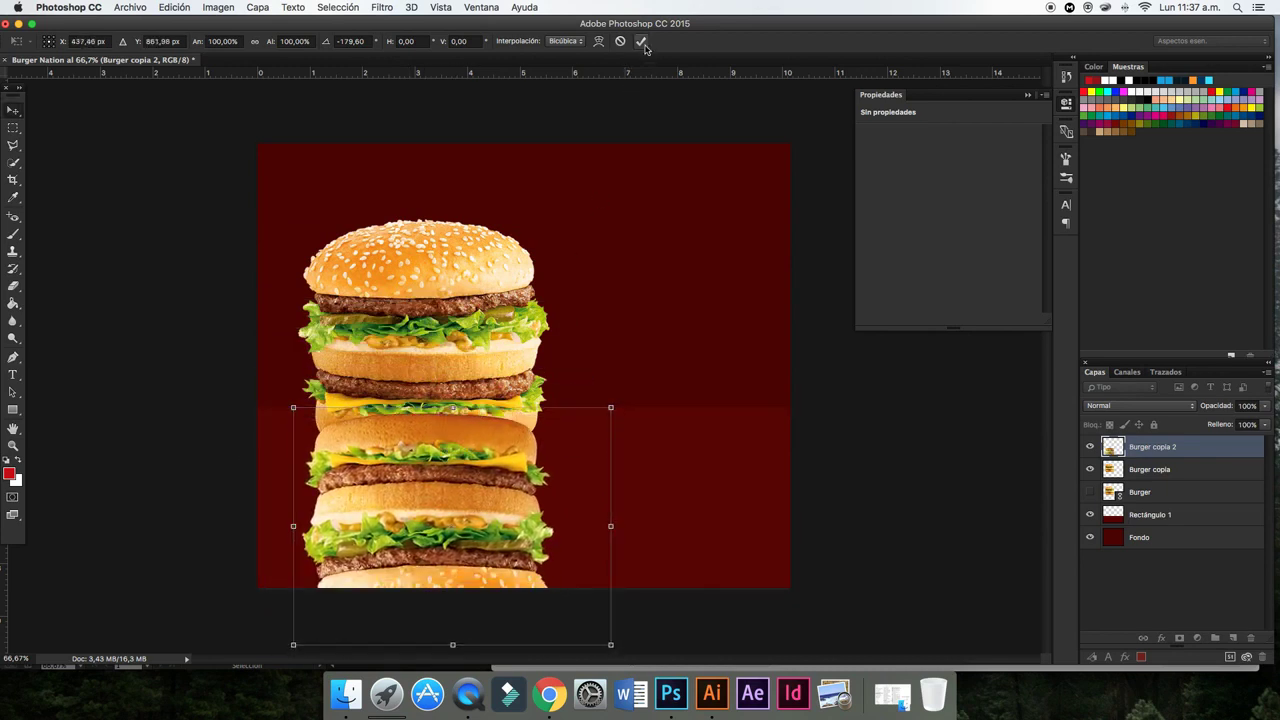
pyautogui.moveTo(1133, 451); pyautogui.dragTo(1139, 482)
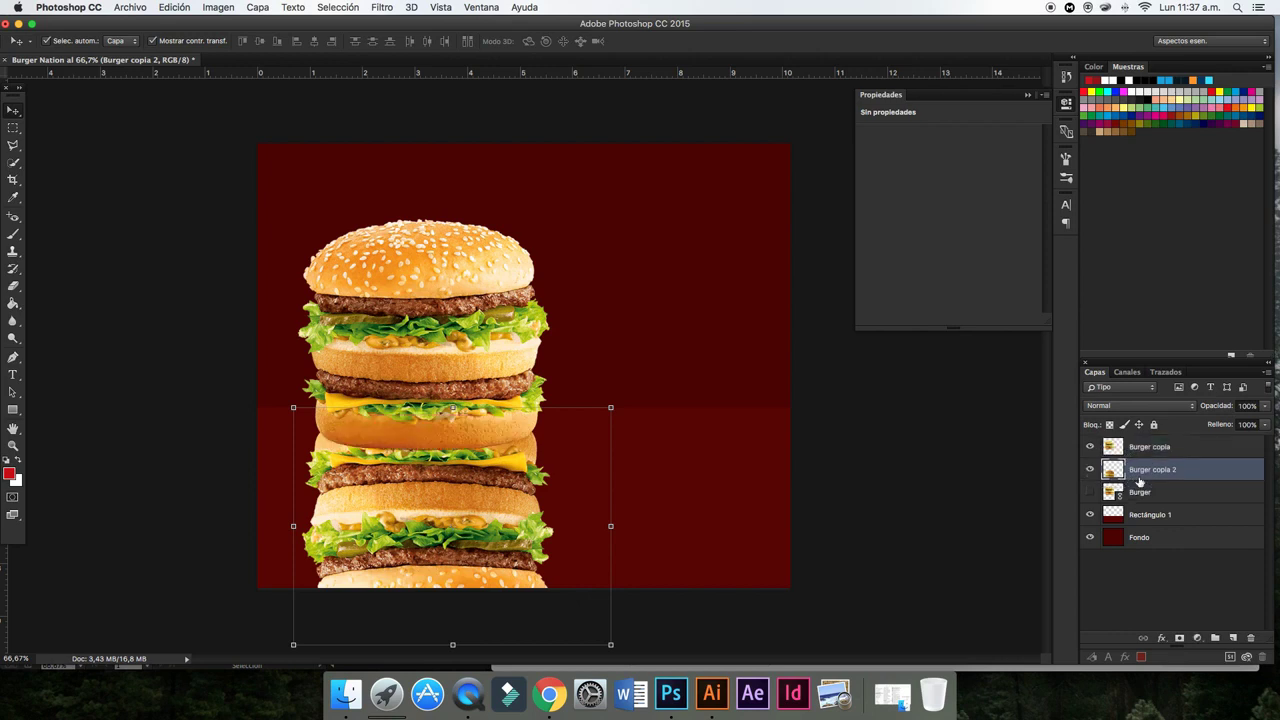
# - Set the Burger copia 2 layer's opacity to 24%
pyautogui.click(1007, 480)
pyautogui.click(1151, 468)
pyautogui.click(1263, 409)
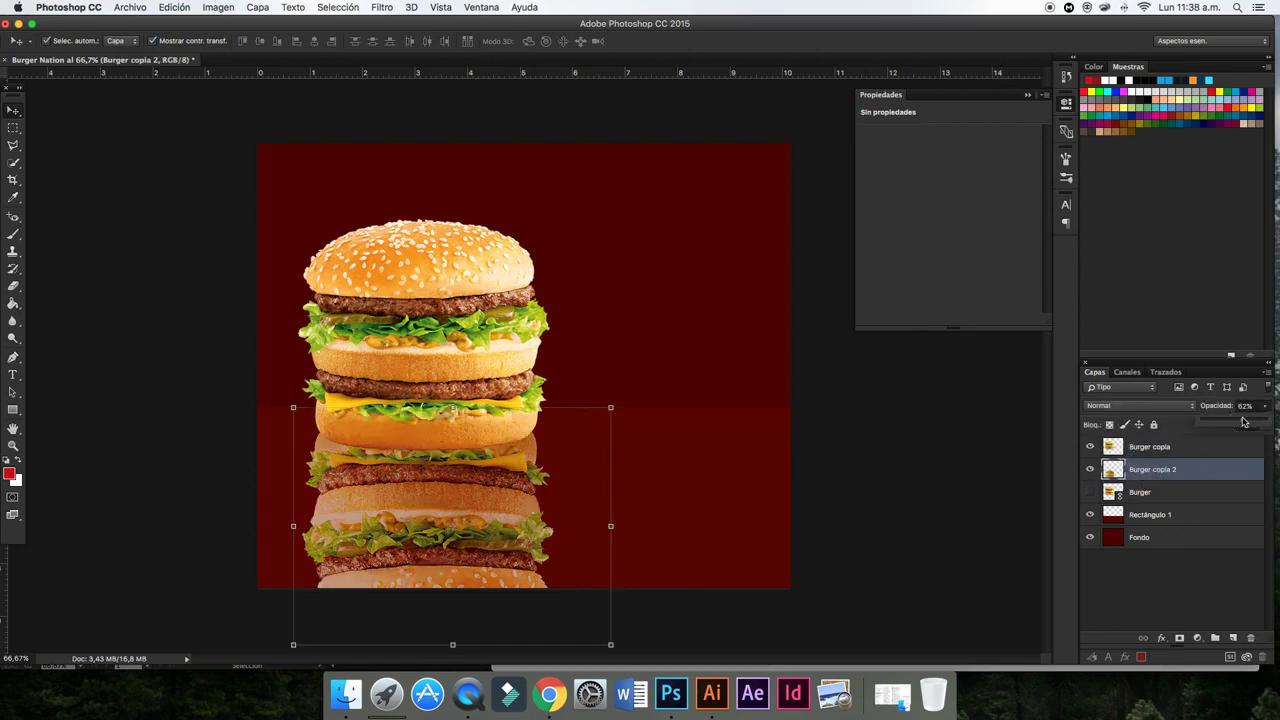
pyautogui.moveTo(1256, 418); pyautogui.dragTo(1215, 423)
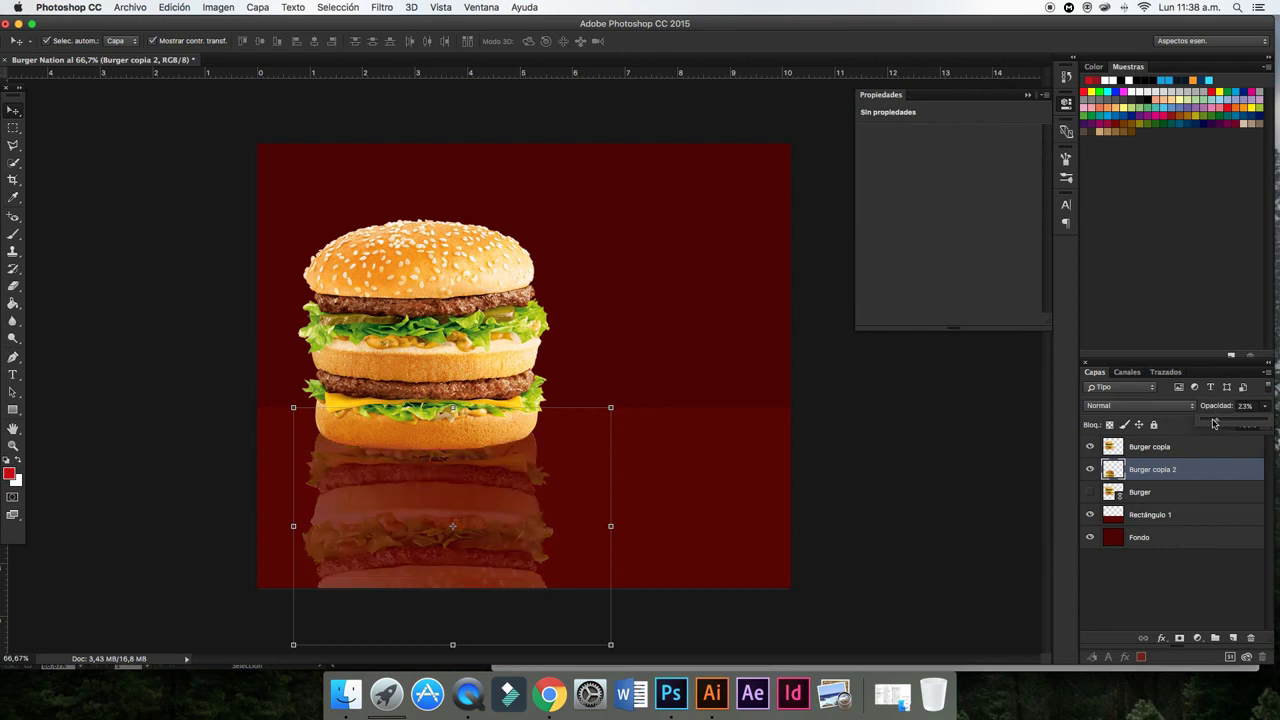
pyautogui.click(1147, 478)
# - Nudge the reflection with the arrow keys so it meets the bun's bottom
pyautogui.press('Up')
pyautogui.press('Up')
pyautogui.press('Up')
pyautogui.press('Up')
pyautogui.press('Up')
pyautogui.press('Up')
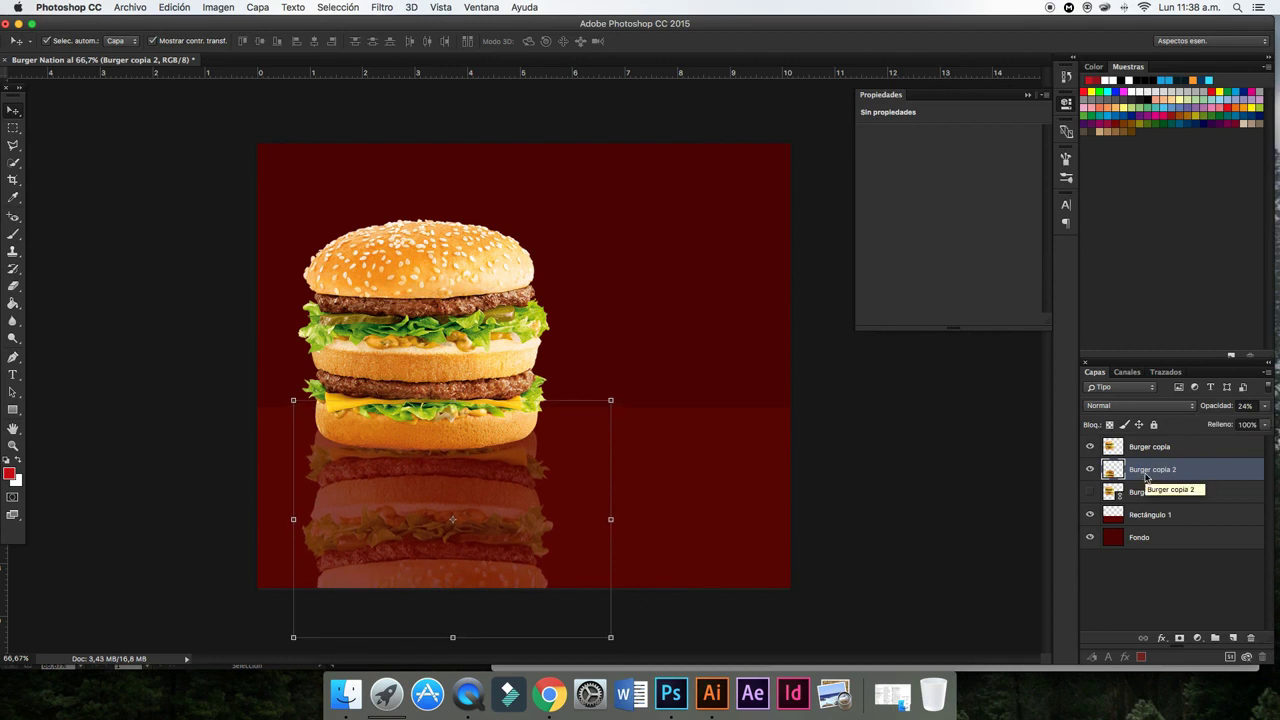
pyautogui.press('Up')
pyautogui.press('Up')
pyautogui.press('Up')
pyautogui.press('Up')
pyautogui.press('Up')
pyautogui.press('Up')
pyautogui.press('Down')
pyautogui.press('Down')
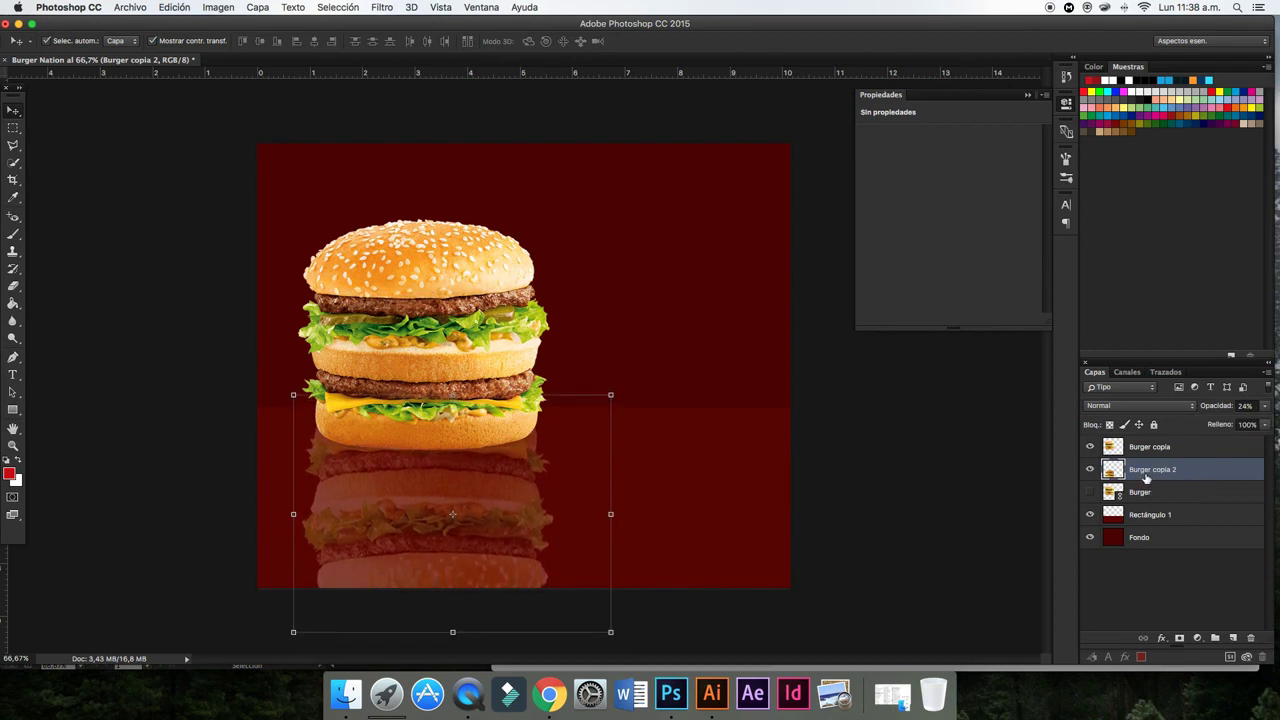
pyautogui.press('Down')
pyautogui.press('Down')
pyautogui.press('Down')
pyautogui.press('Down')
pyautogui.press('Down')
pyautogui.press('Down')
pyautogui.press('Down')
pyautogui.press('Down')
pyautogui.press('Down')
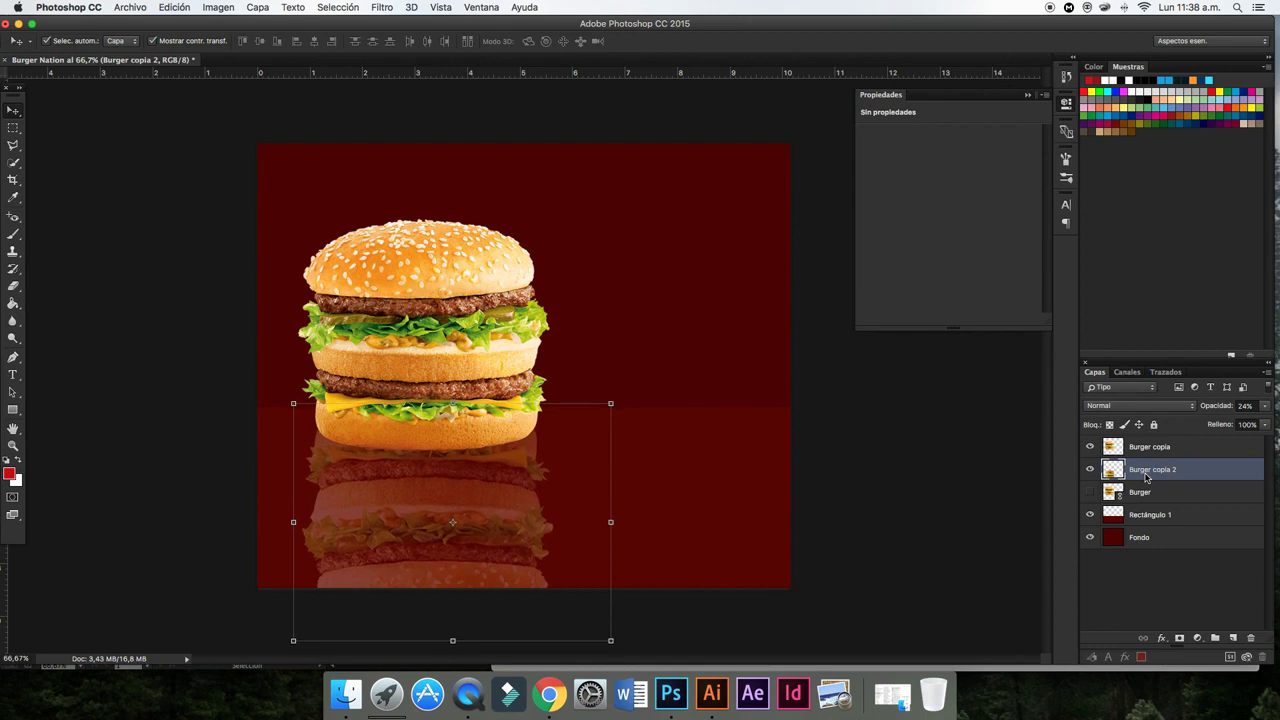
pyautogui.press('Down')
pyautogui.press('Down')
pyautogui.press('Down')
pyautogui.press('Down')
pyautogui.press('Down')
pyautogui.press('Down')
pyautogui.press('Down')
pyautogui.press('Down')
pyautogui.press('Down')
pyautogui.press('Down')
pyautogui.press('Down')
pyautogui.press('Down')
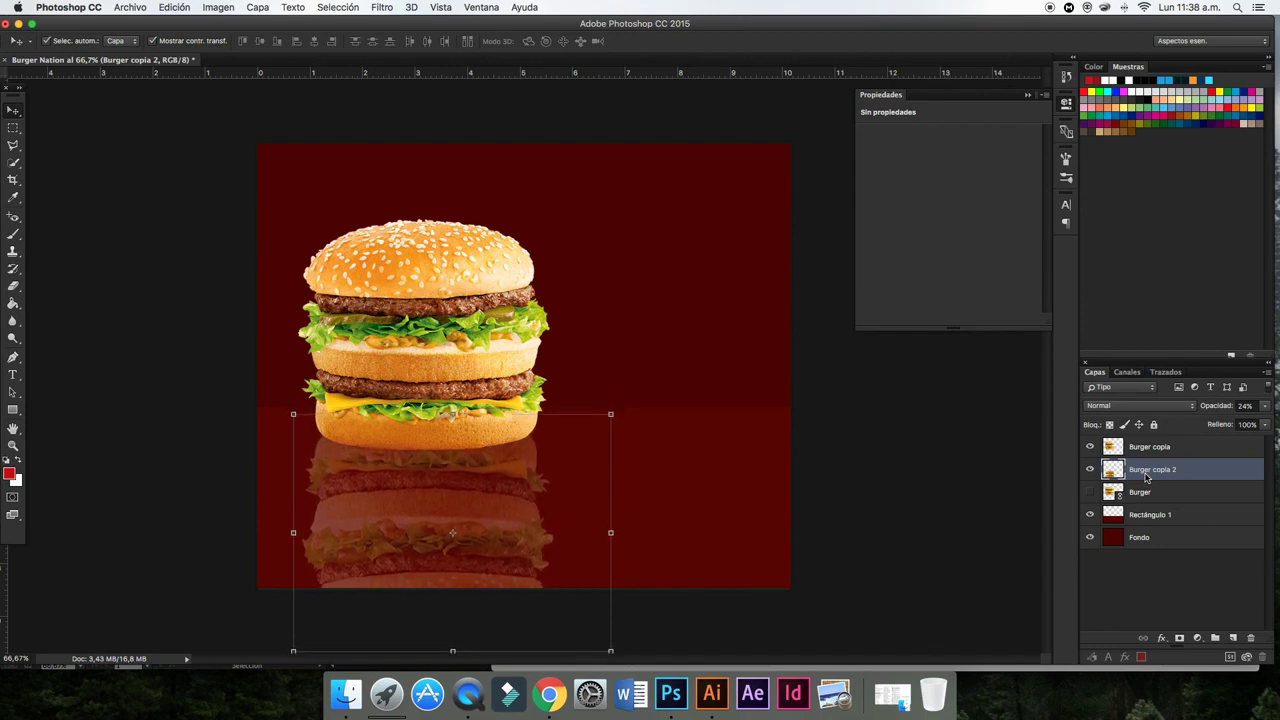
pyautogui.press('Down')
pyautogui.press('Down')
pyautogui.press('Down')
pyautogui.press('Down')
pyautogui.press('Down')
pyautogui.press('Down')
pyautogui.press('Down')
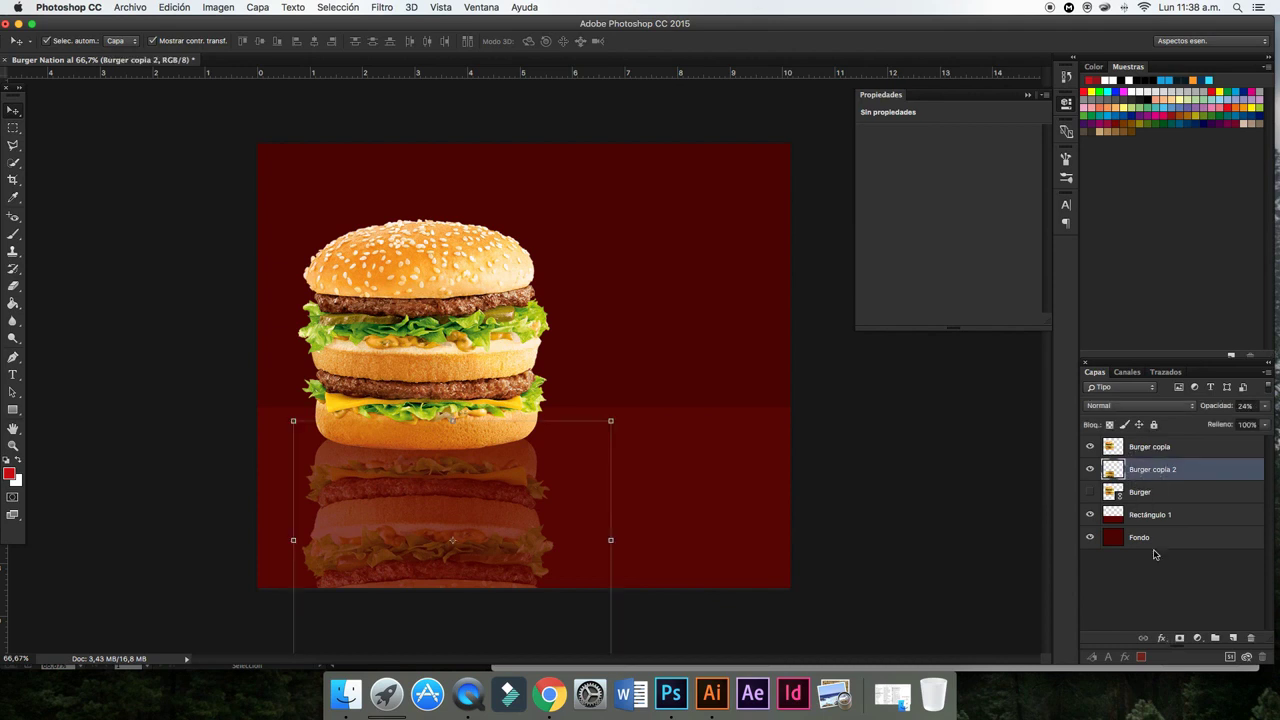
# - Add a layer mask to Burger copia 2 and brush black along its lower part
pyautogui.click(1180, 639)
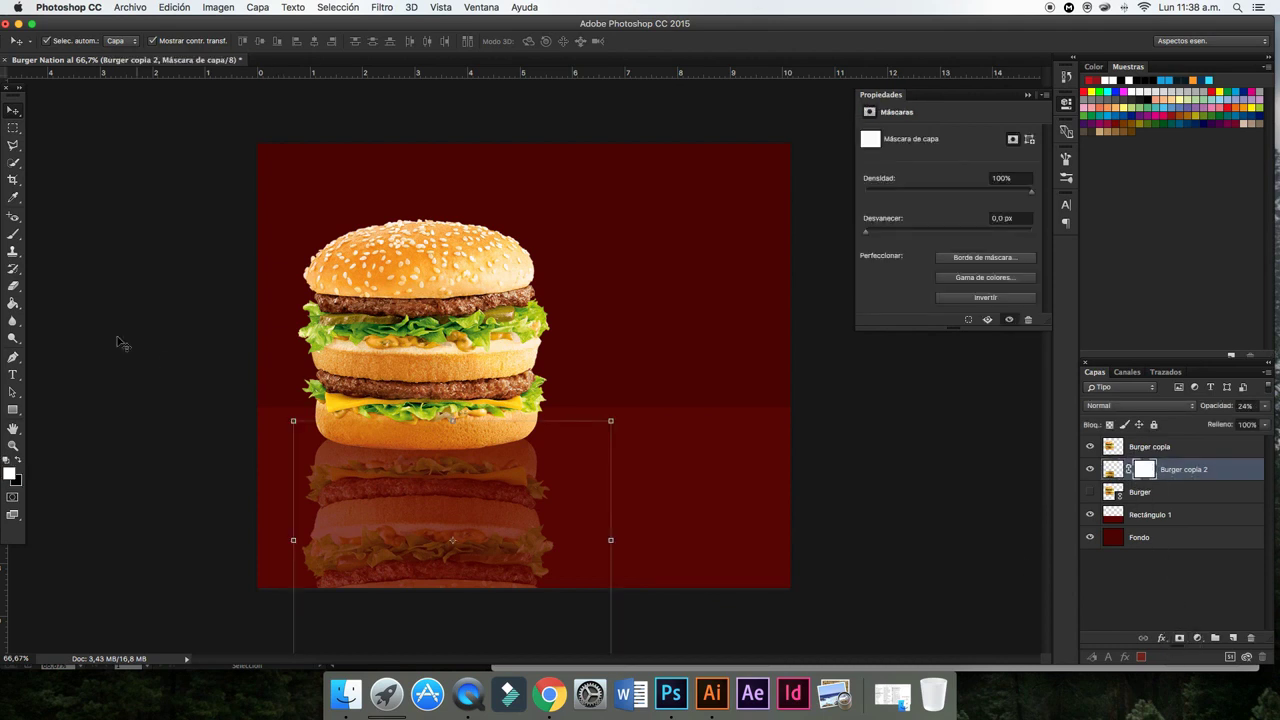
pyautogui.click(17, 460)
pyautogui.click(13, 234)
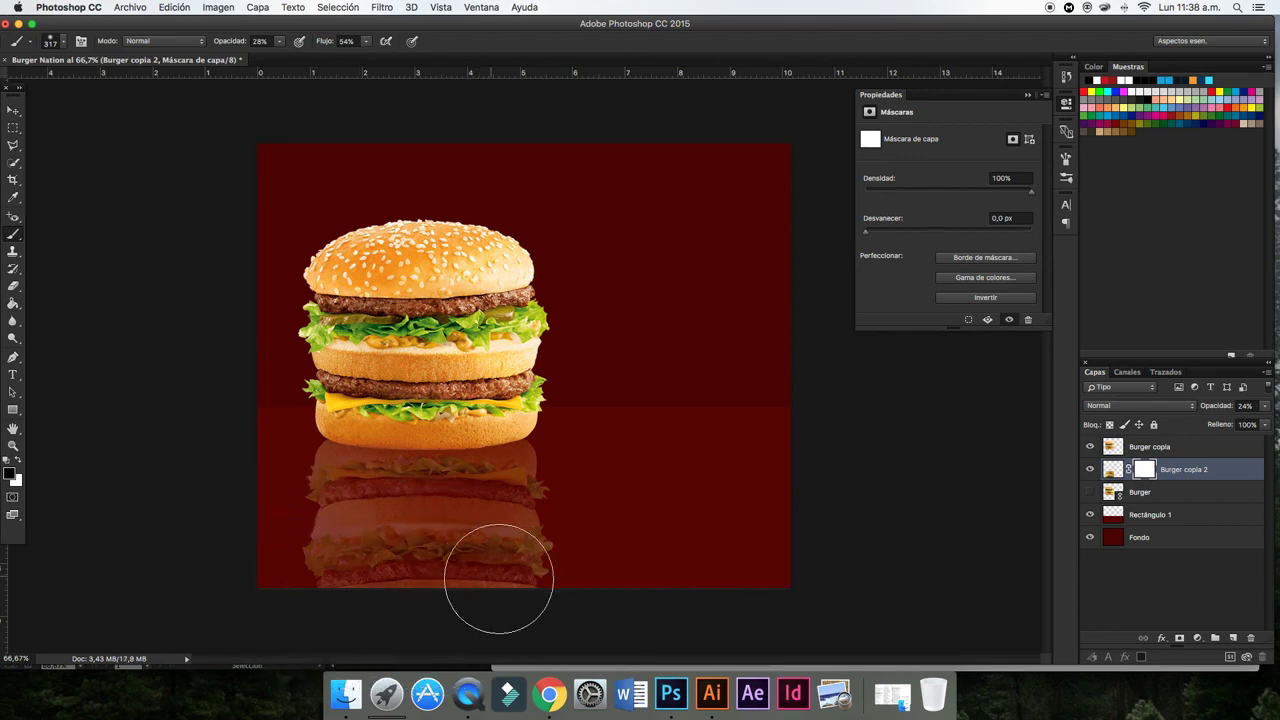
pyautogui.moveTo(545, 587)
pyautogui.mouseDown()
pyautogui.moveTo(259, 541)
pyautogui.moveTo(457, 571)
pyautogui.moveTo(500, 557)
pyautogui.moveTo(445, 585)
pyautogui.moveTo(251, 549)
pyautogui.moveTo(537, 549)
pyautogui.moveTo(243, 549)
pyautogui.mouseUp()
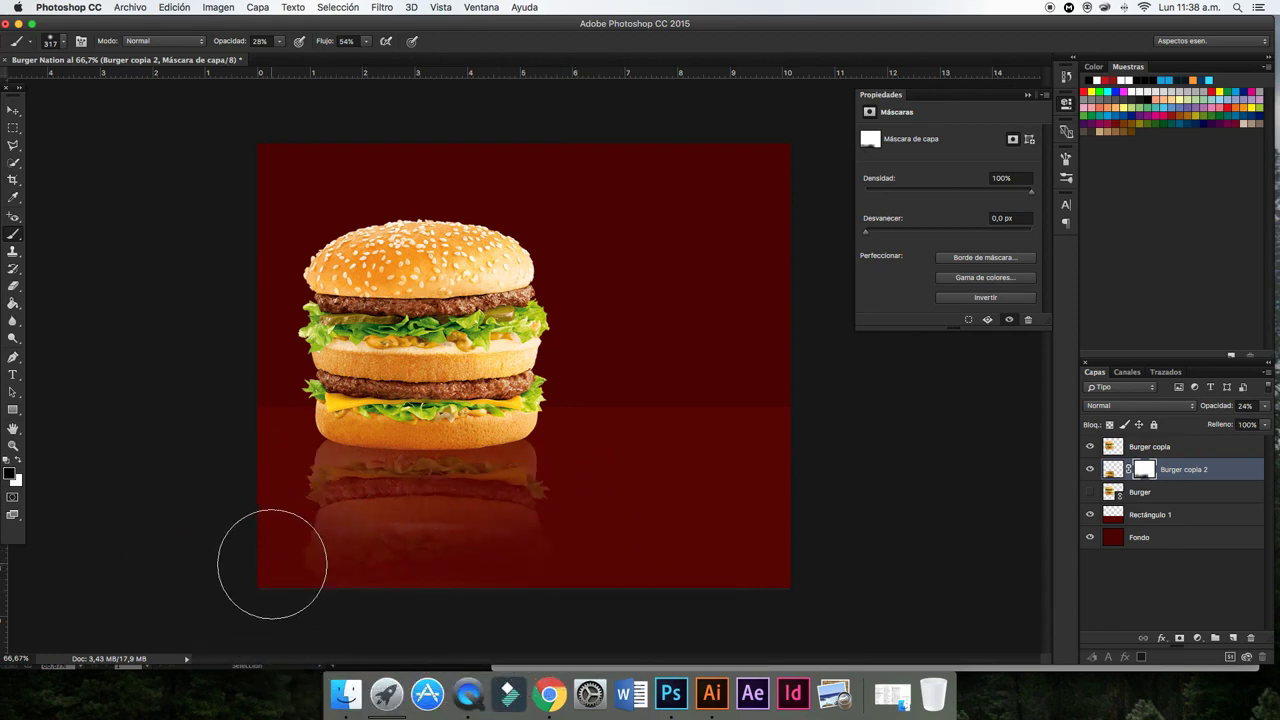
# - Lower the reflection layer's Fill and select the Rectángulo 1 floor layer
pyautogui.click(13, 110)
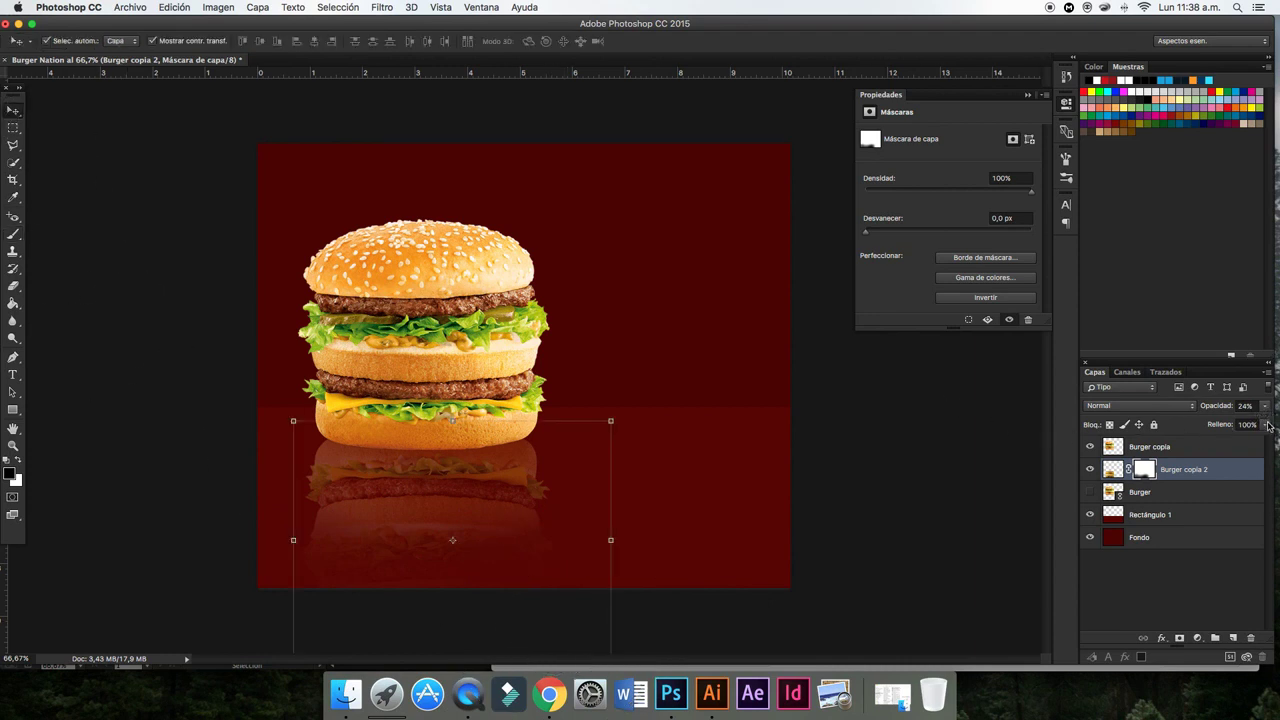
pyautogui.moveTo(1268, 425); pyautogui.dragTo(1250, 438)
pyautogui.click(947, 437)
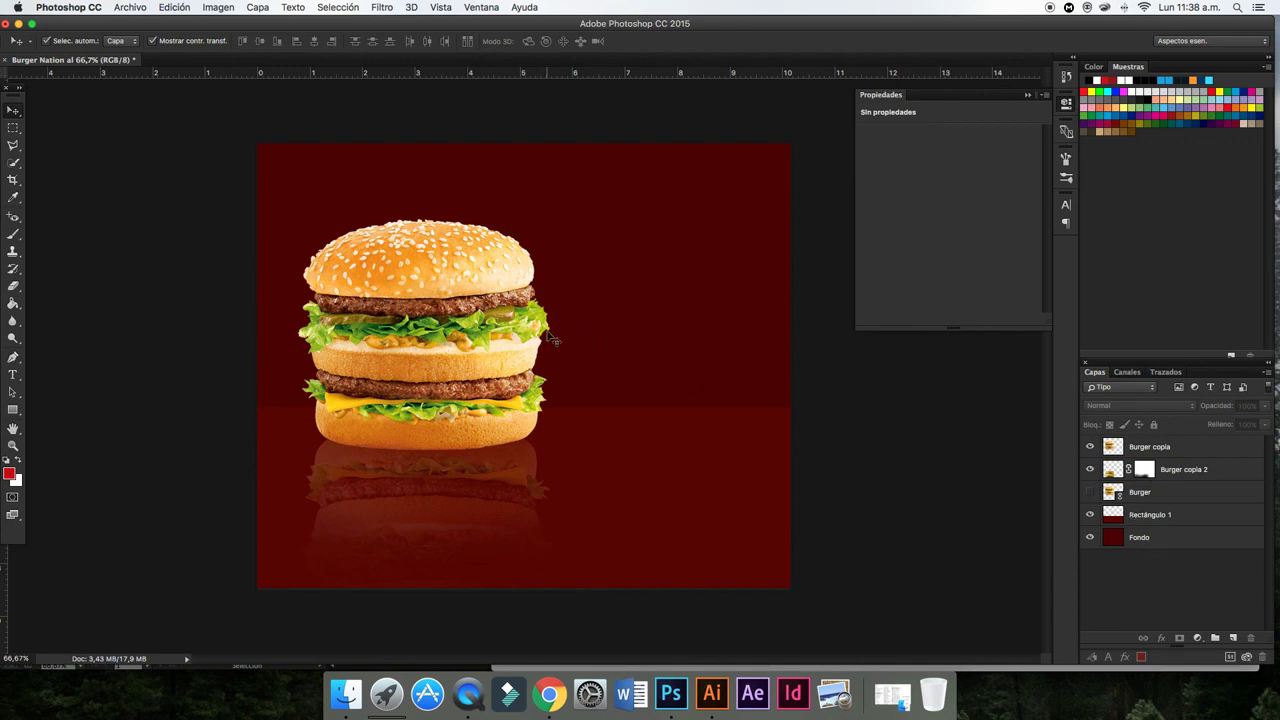
pyautogui.click(1166, 521)
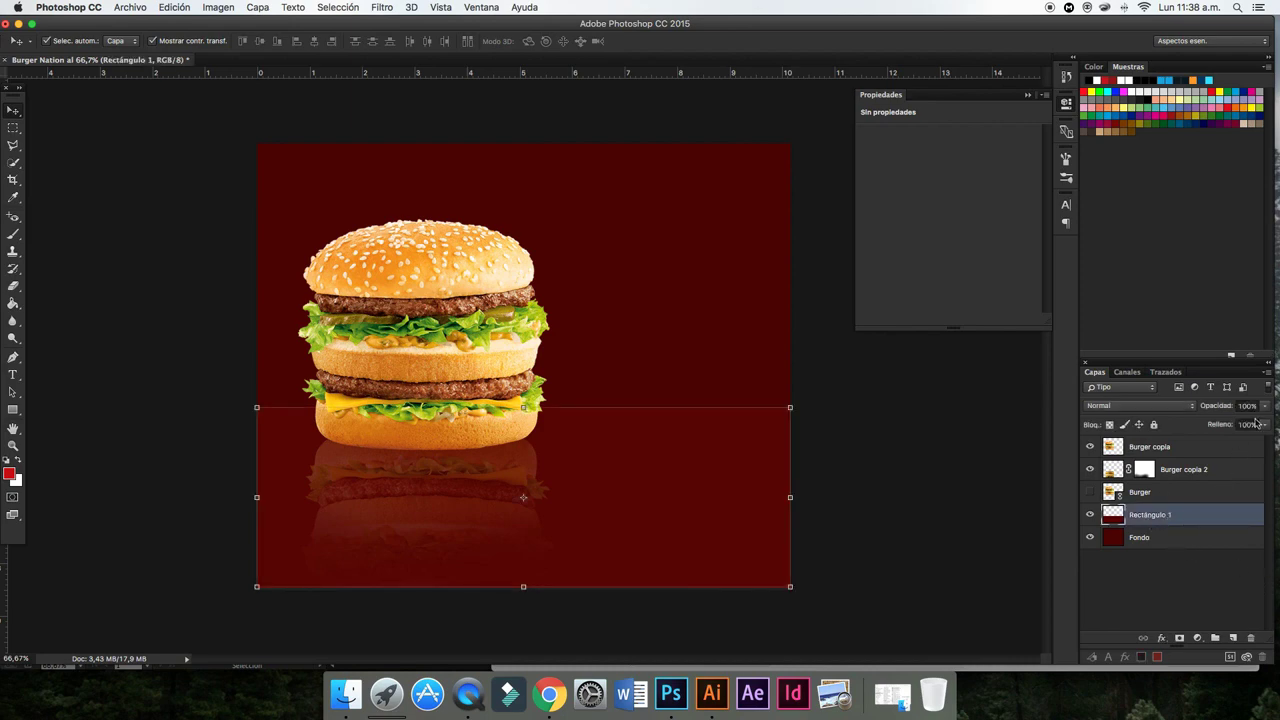
pyautogui.click(1269, 372)
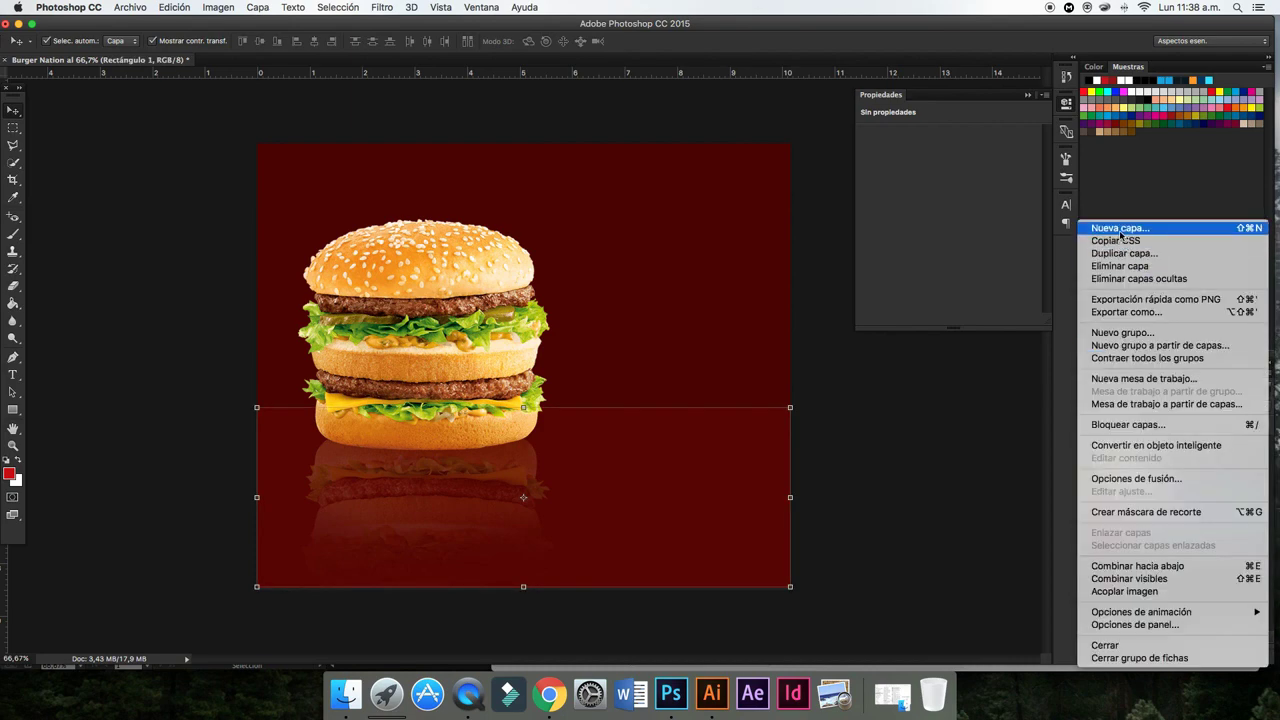
# - Paint a soft red glow on new layer Capa 1 and clip it to Rectángulo 1
pyautogui.click(1150, 232)
pyautogui.click(785, 289)
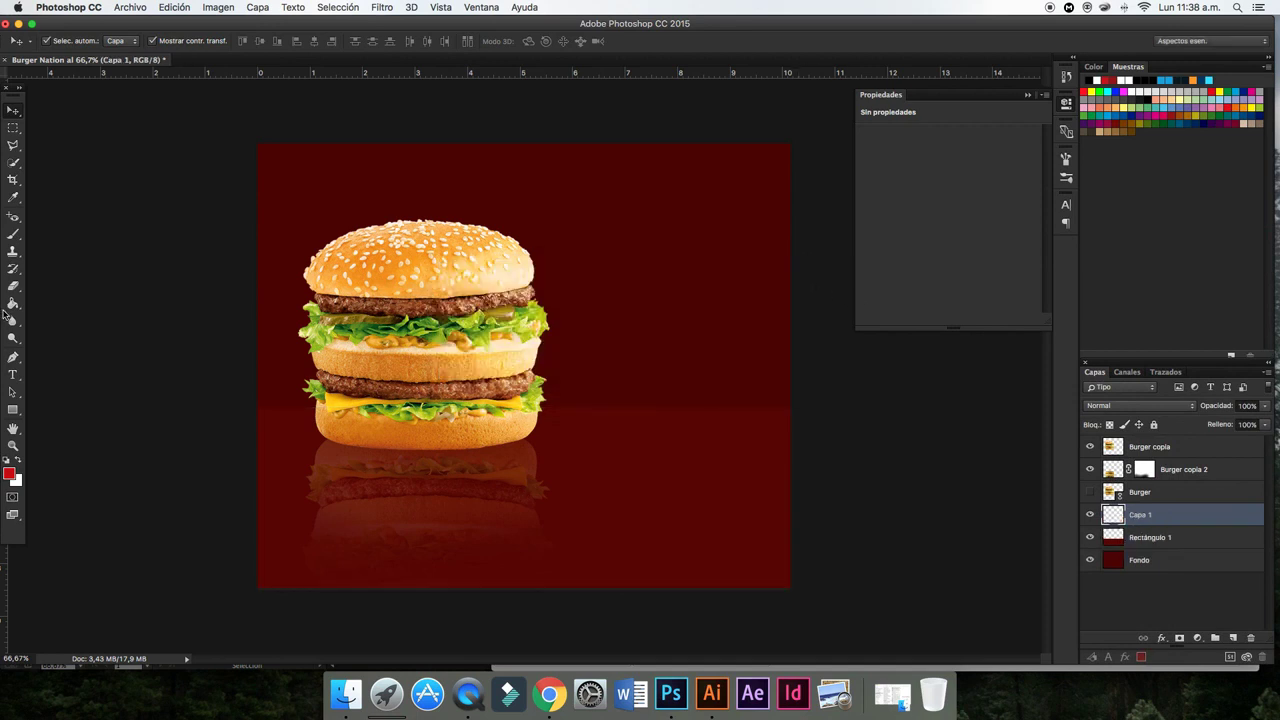
pyautogui.click(12, 234)
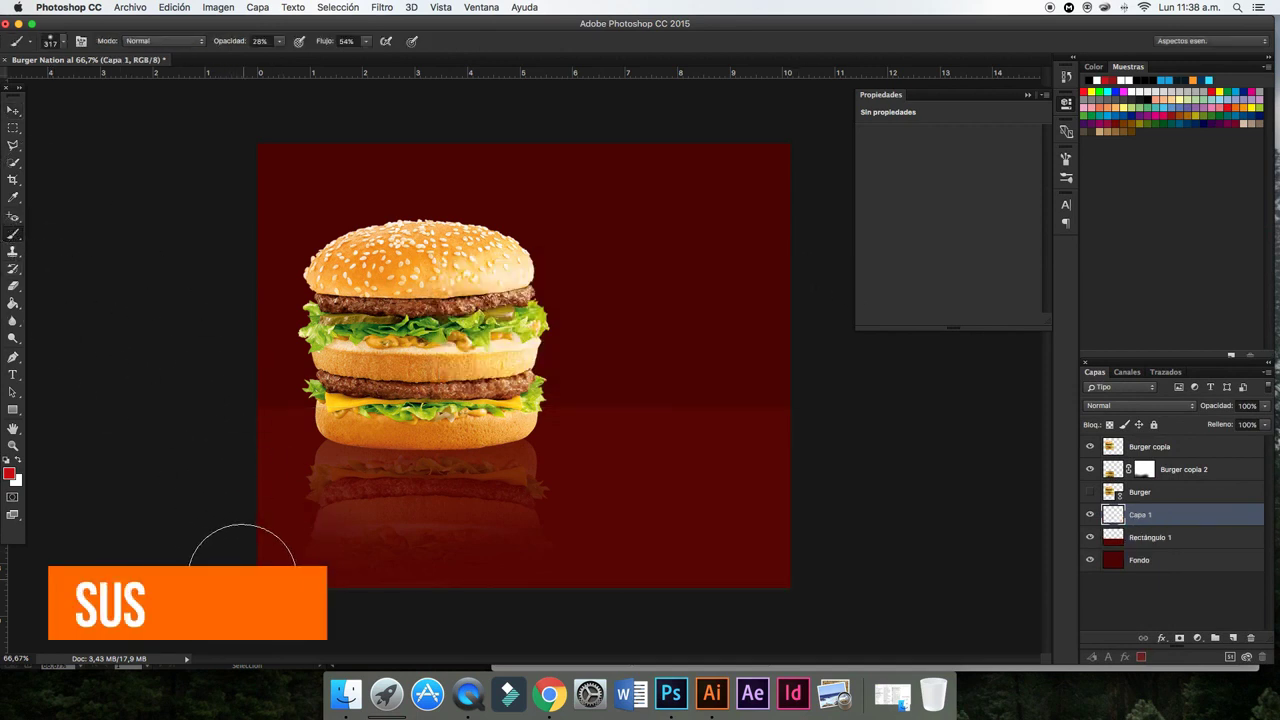
pyautogui.moveTo(237, 567); pyautogui.dragTo(804, 512)
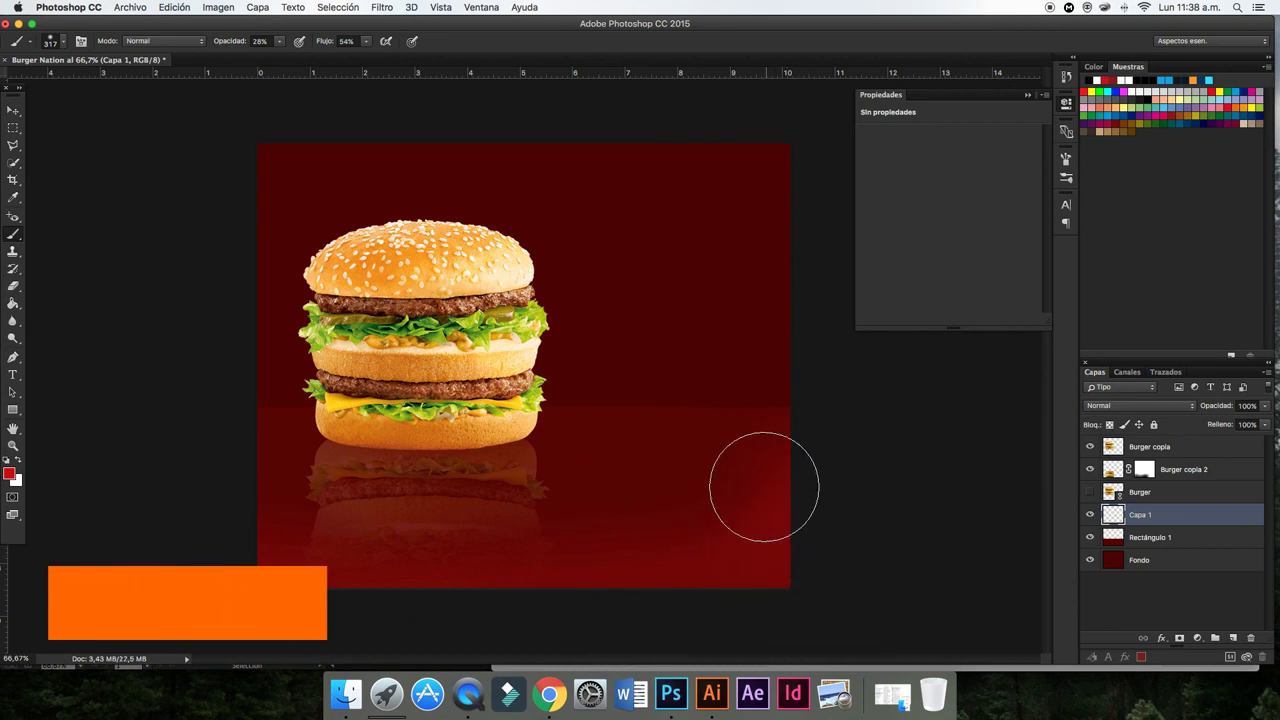
pyautogui.moveTo(804, 512); pyautogui.dragTo(747, 491)
pyautogui.click(12, 110)
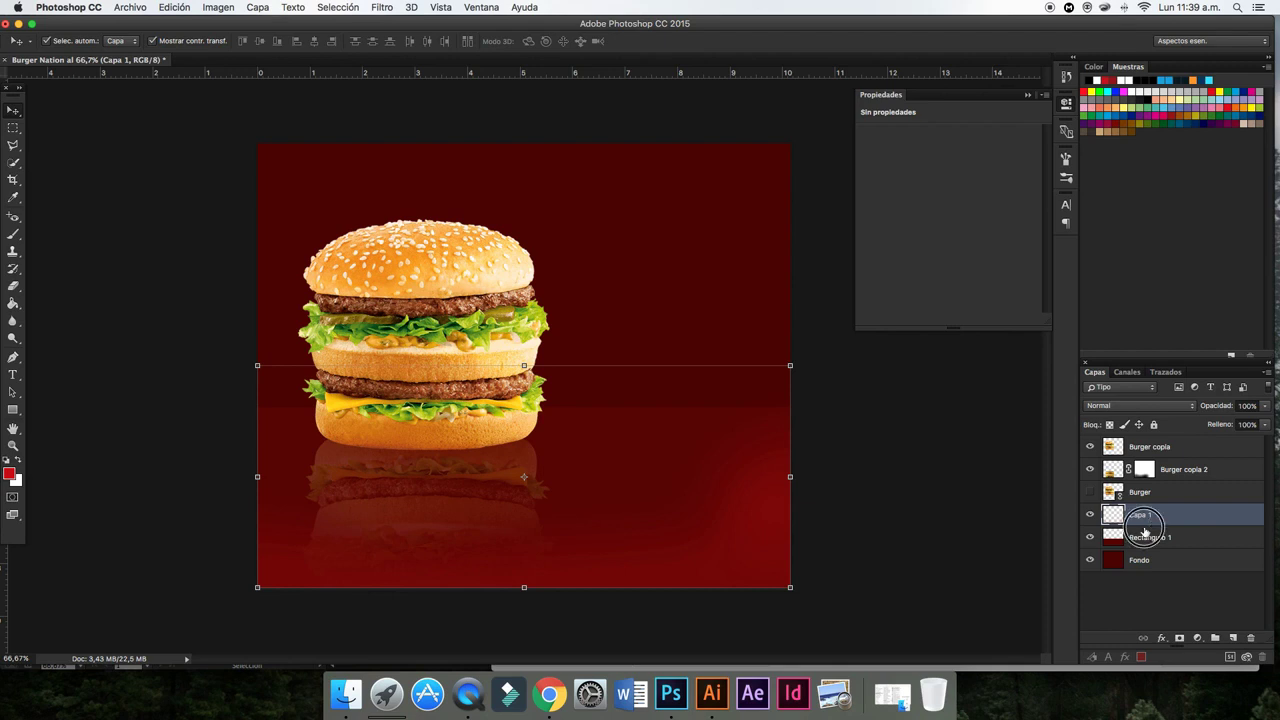
pyautogui.keyDown('alt'); pyautogui.click(1104, 530); pyautogui.keyUp('alt')
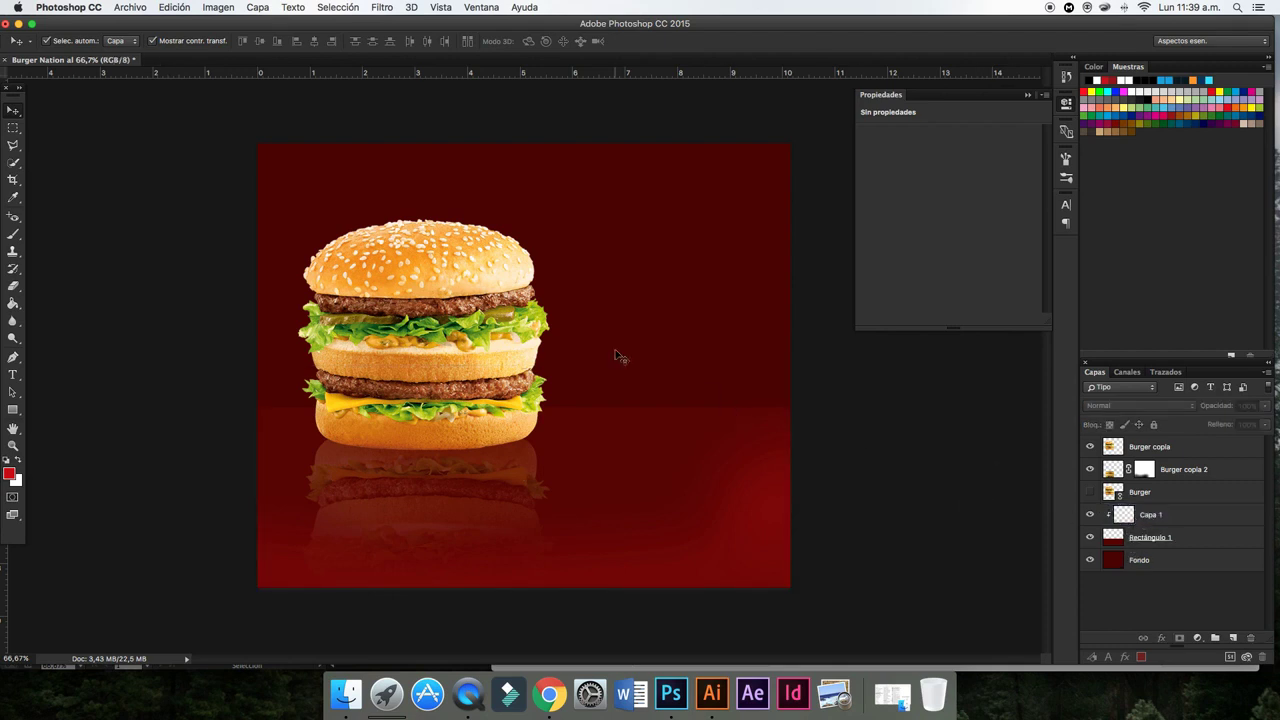
pyautogui.click(412, 272)
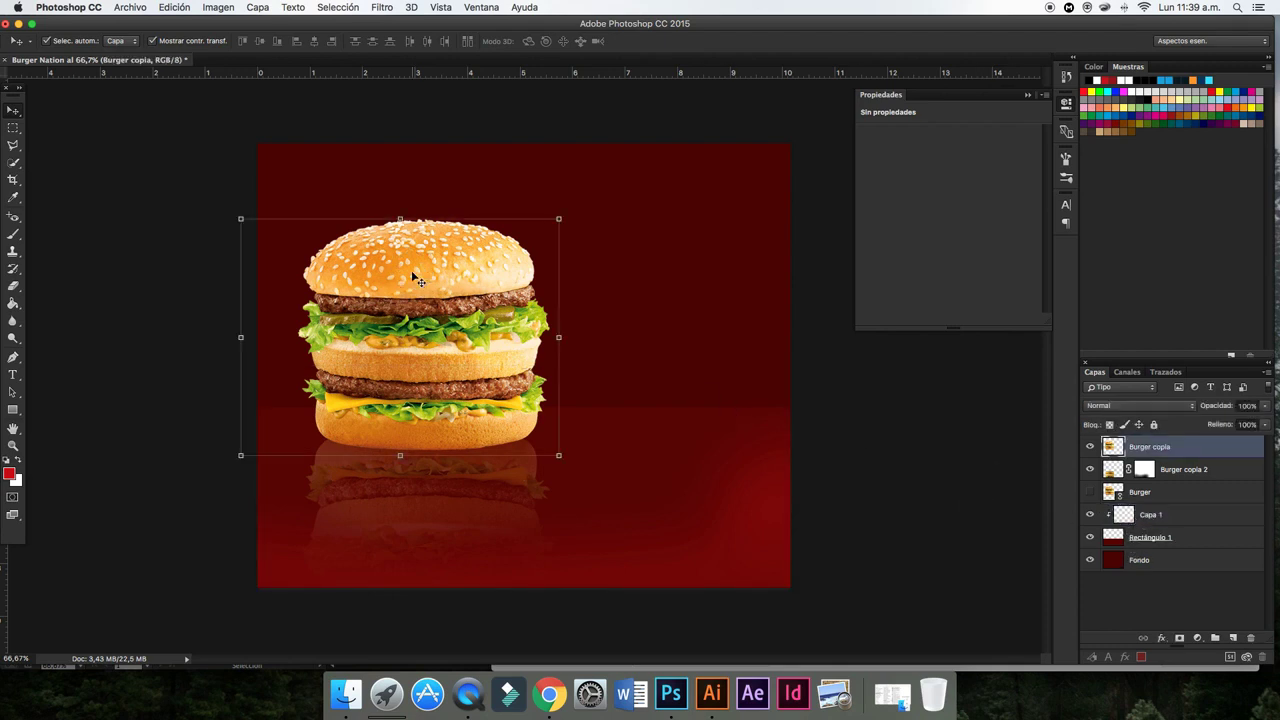
# - Apply a Filtro caliente (85) photo filter to the Burger copia layer
pyautogui.click(218, 7)
pyautogui.moveTo(226, 44)
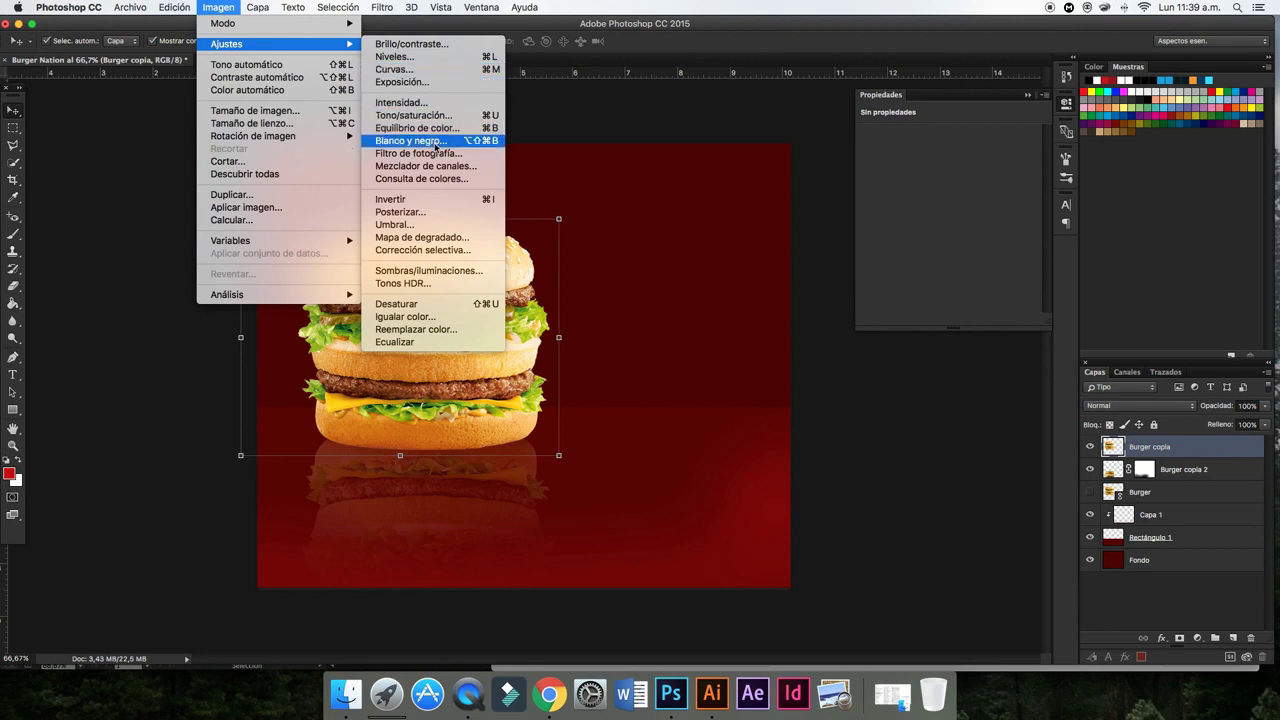
pyautogui.click(437, 154)
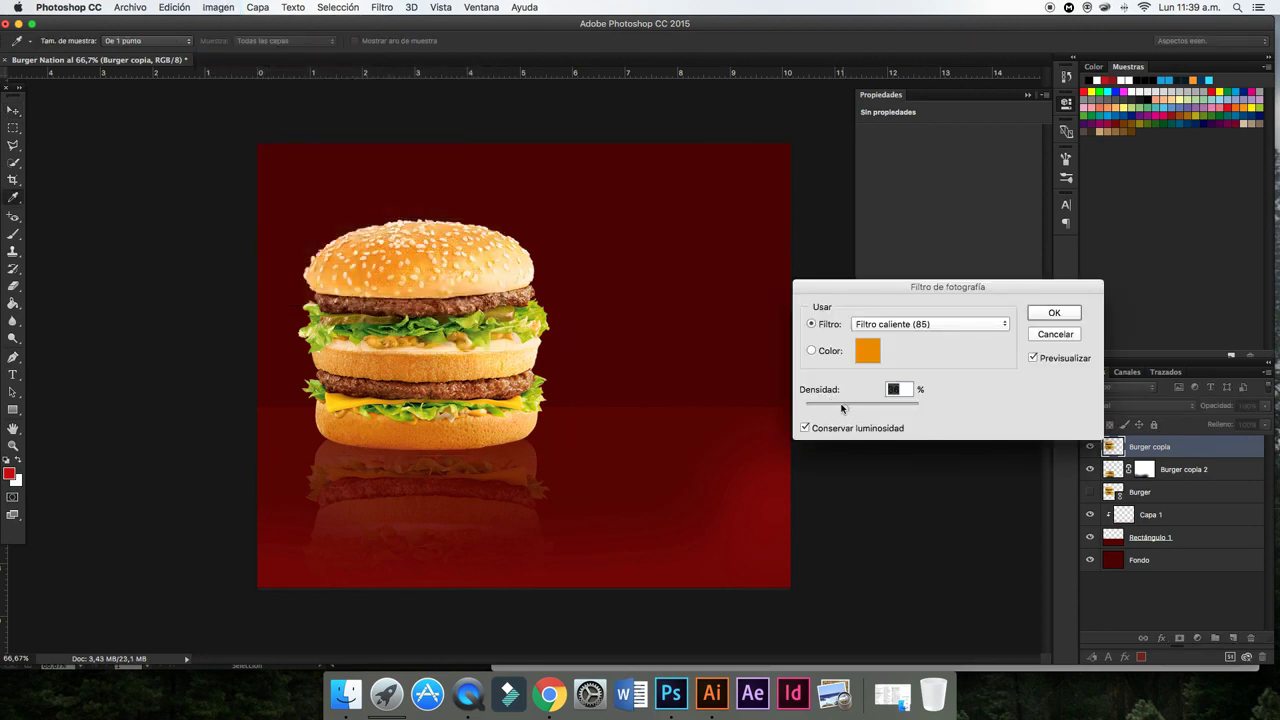
pyautogui.click(1073, 315)
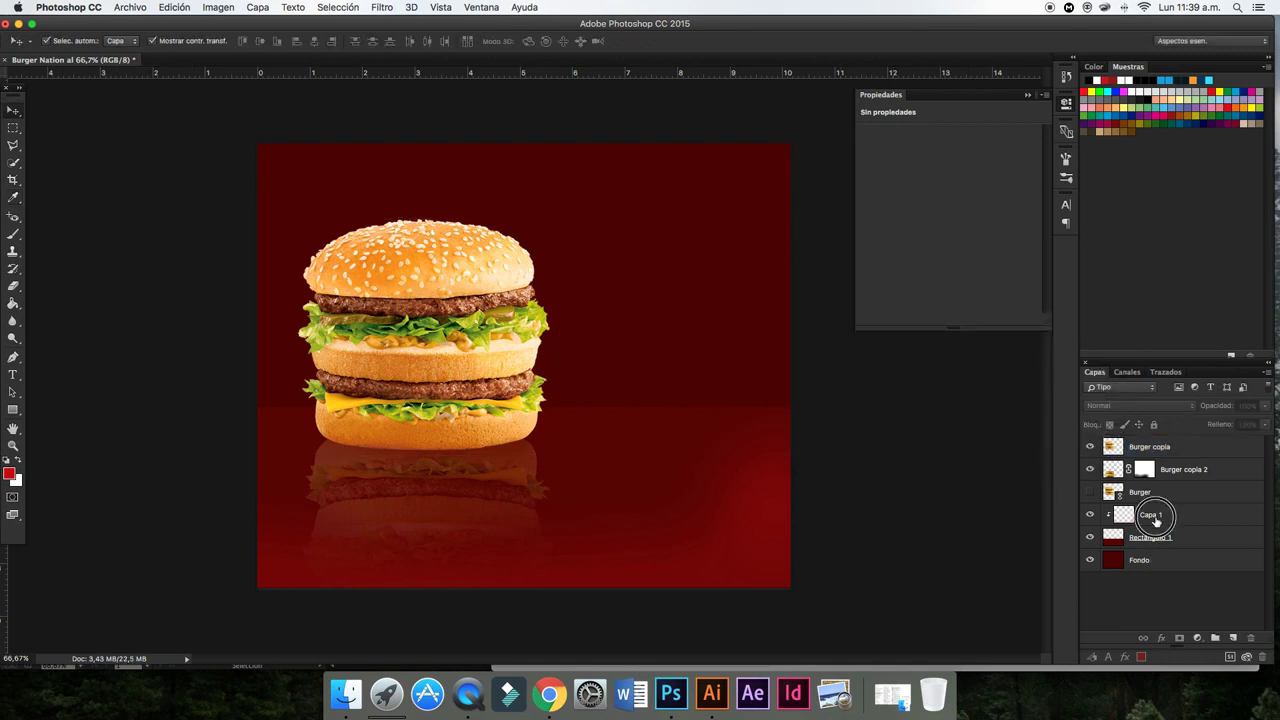
pyautogui.click(1145, 514)
pyautogui.click(1268, 425)
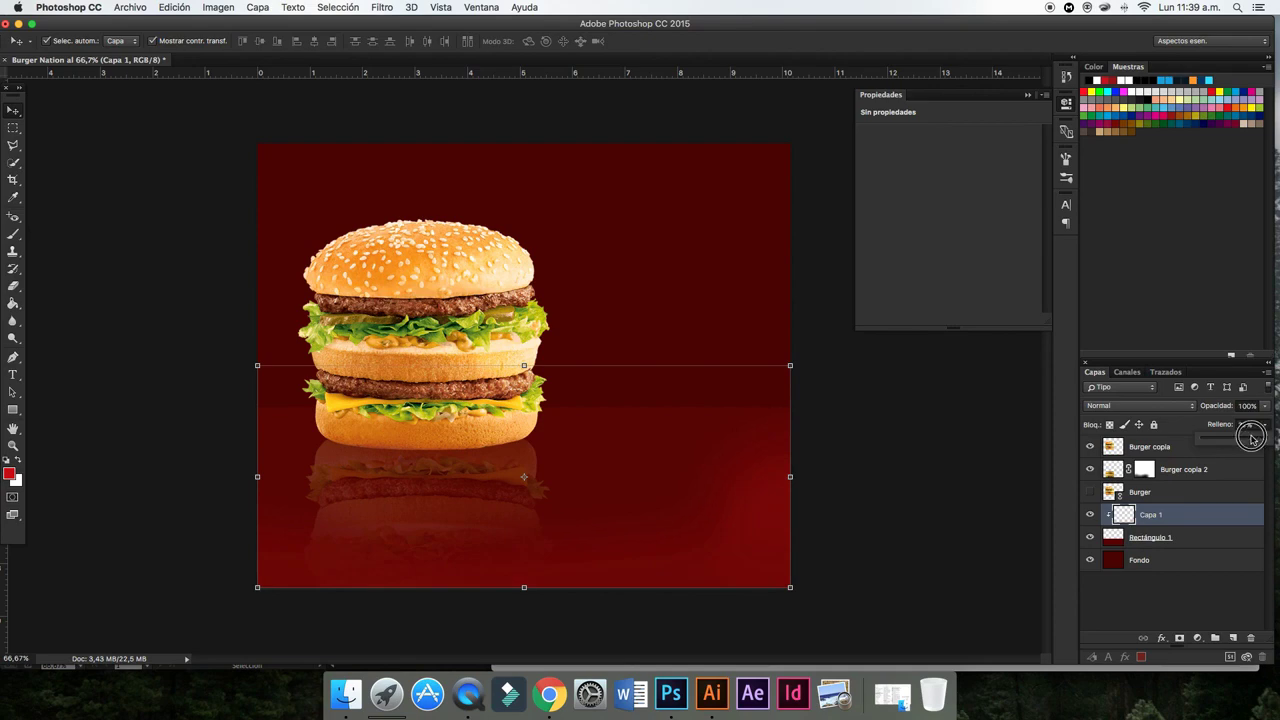
# - Add a new empty layer directly above the Fondo background layer
pyautogui.click(1164, 560)
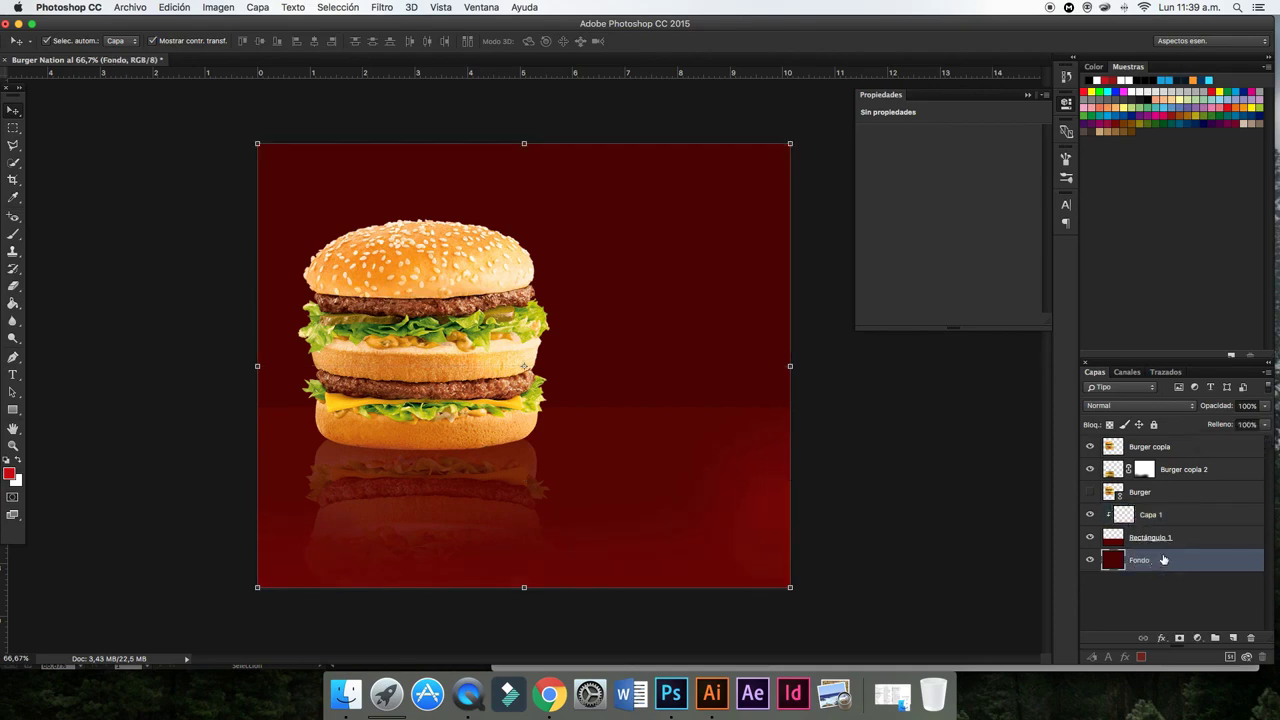
pyautogui.click(1267, 373)
pyautogui.click(1130, 226)
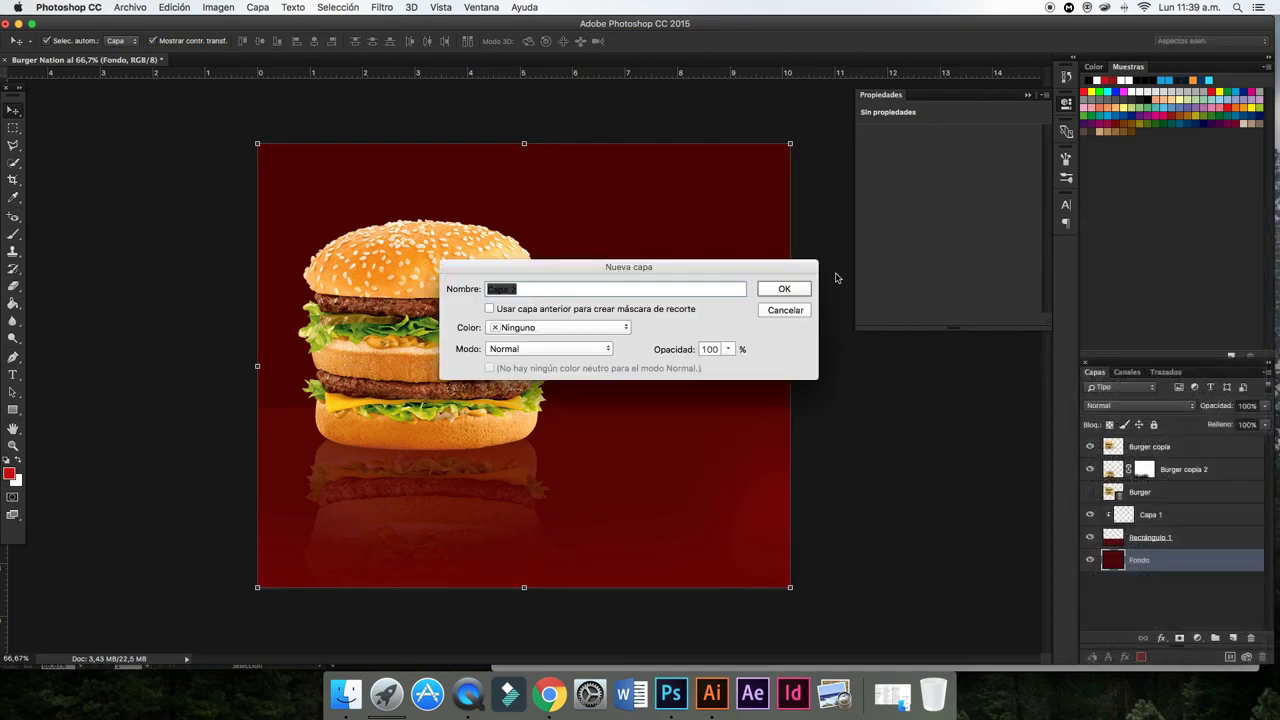
pyautogui.click(785, 289)
# - Paint a red glow around the burger with an 851 px soft brush at 92% flow
pyautogui.click(13, 234)
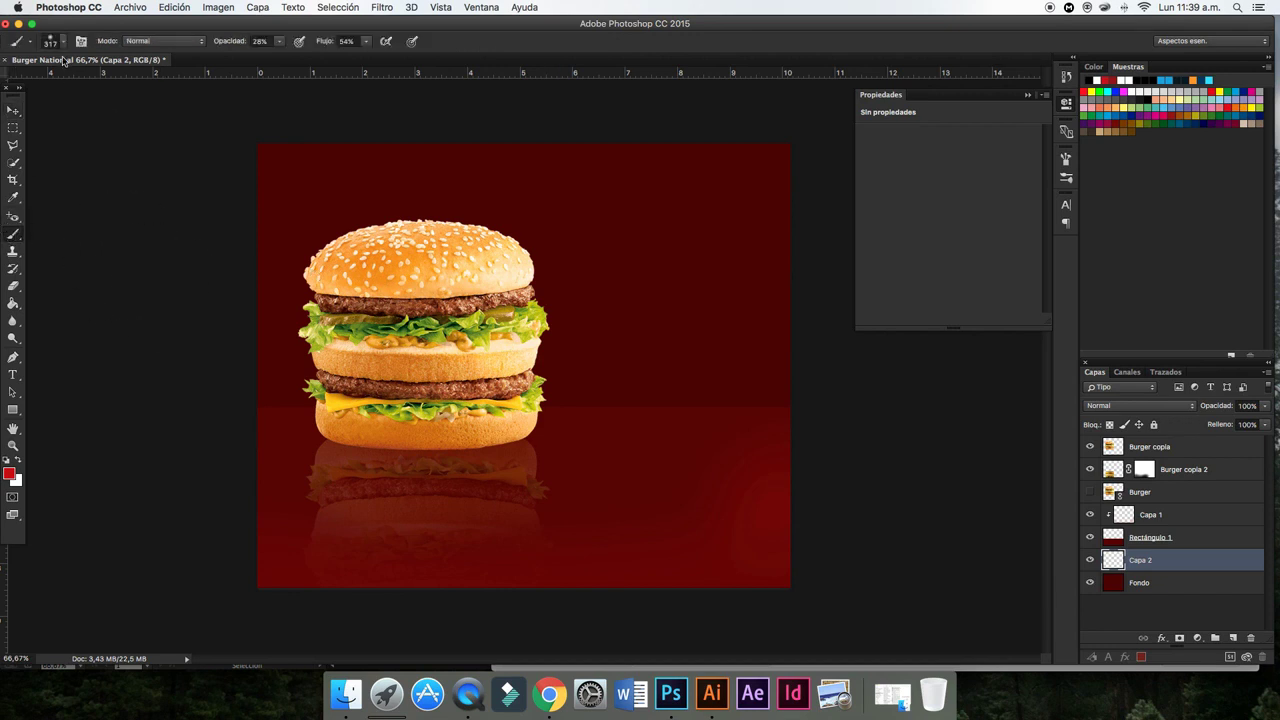
pyautogui.click(55, 41)
pyautogui.moveTo(154, 86); pyautogui.dragTo(162, 86)
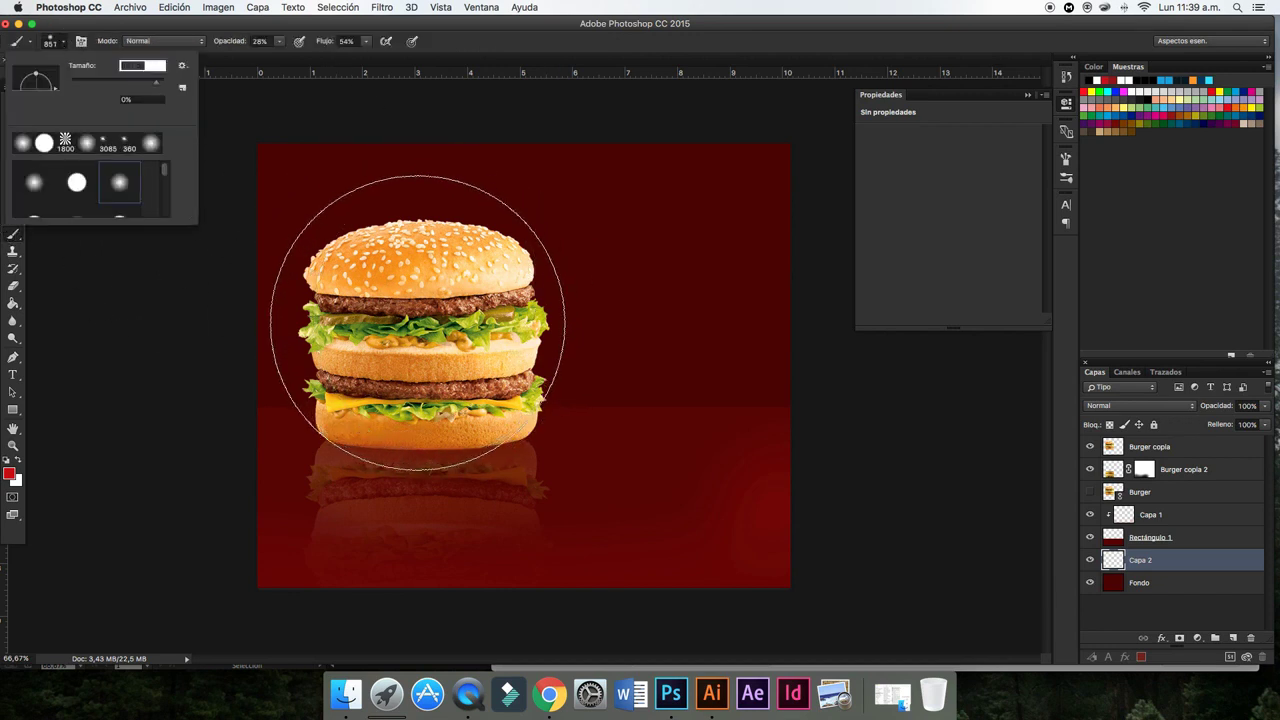
pyautogui.click(420, 335)
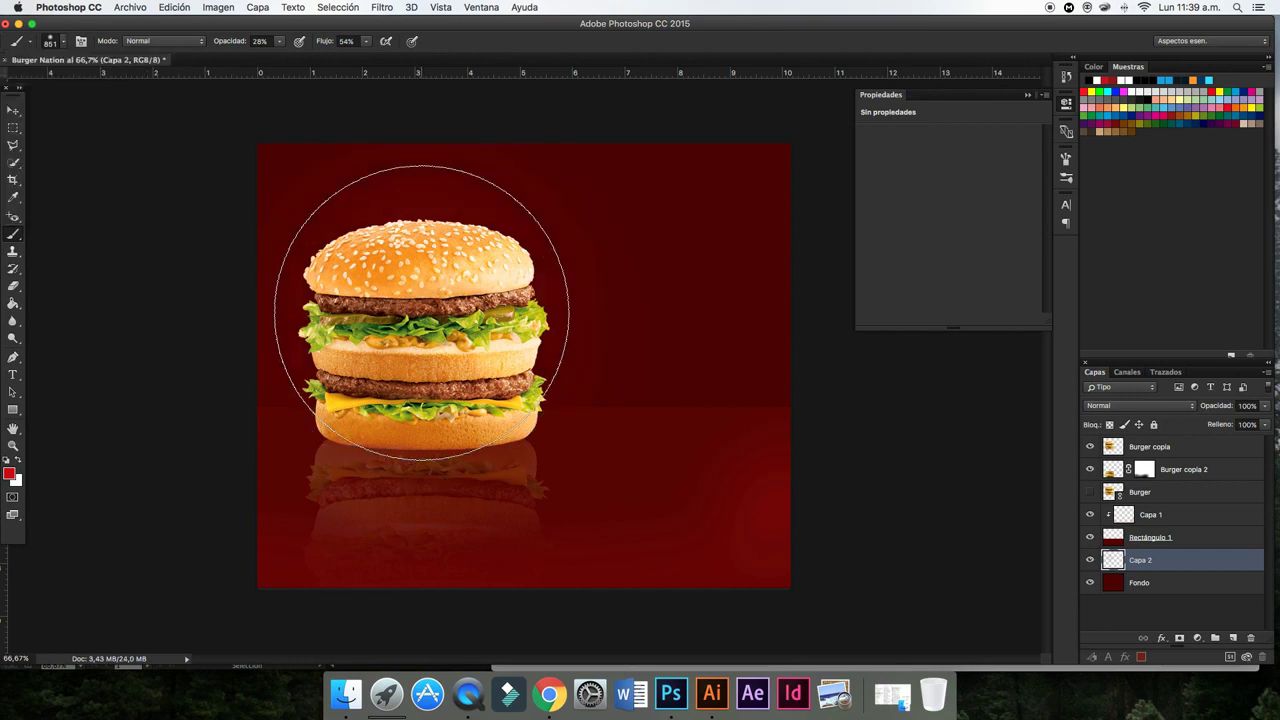
pyautogui.click(281, 44)
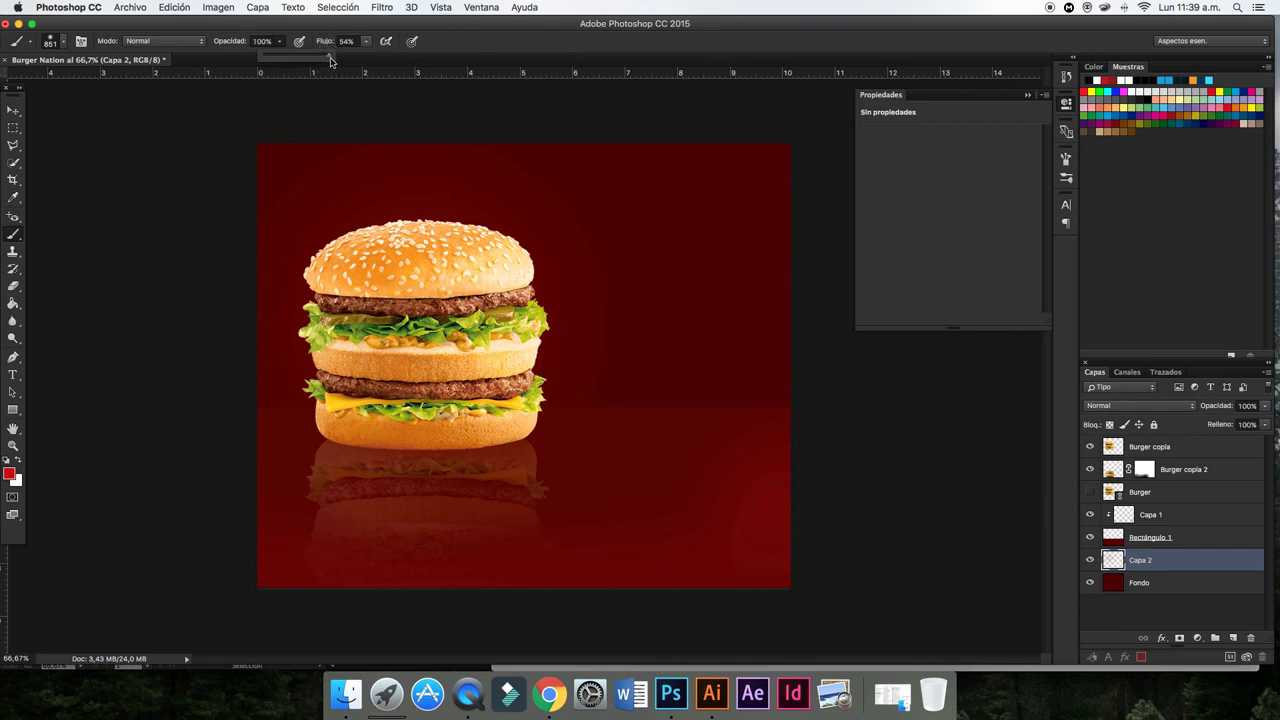
pyautogui.click(368, 44)
pyautogui.moveTo(380, 60); pyautogui.dragTo(400, 60)
pyautogui.moveTo(391, 191)
pyautogui.mouseDown()
pyautogui.moveTo(426, 392)
pyautogui.moveTo(571, 457)
pyautogui.moveTo(643, 371)
pyautogui.moveTo(586, 271)
pyautogui.moveTo(320, 290)
pyautogui.mouseUp()
pyautogui.click(424, 396)
# - Reselect the Fondo background layer with the Move tool
pyautogui.click(13, 110)
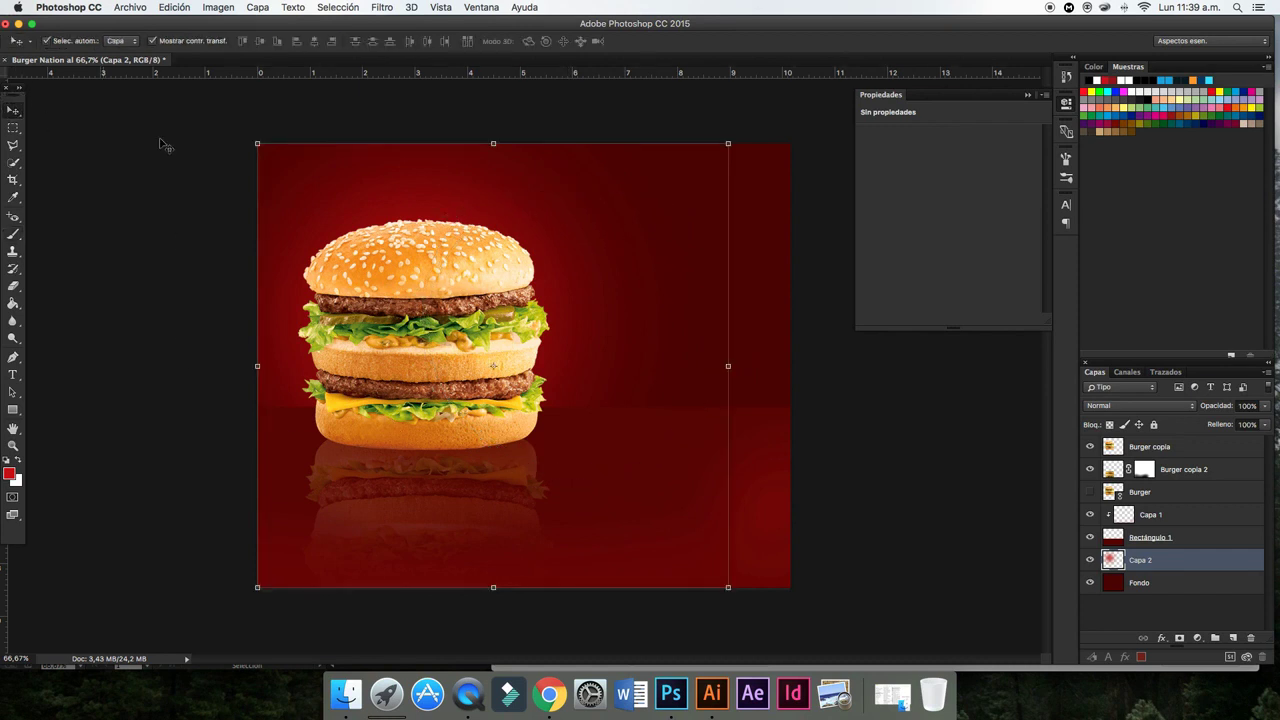
pyautogui.click(1140, 582)
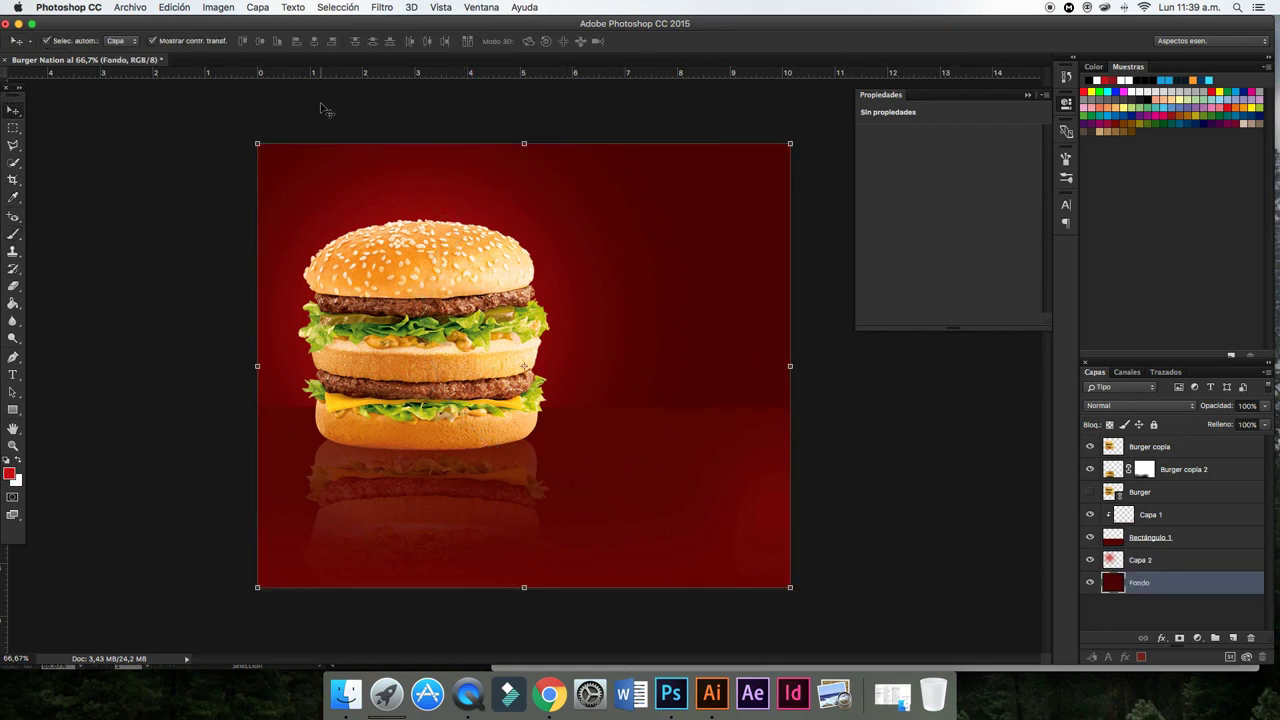
pyautogui.click(231, 6)
pyautogui.moveTo(240, 44)
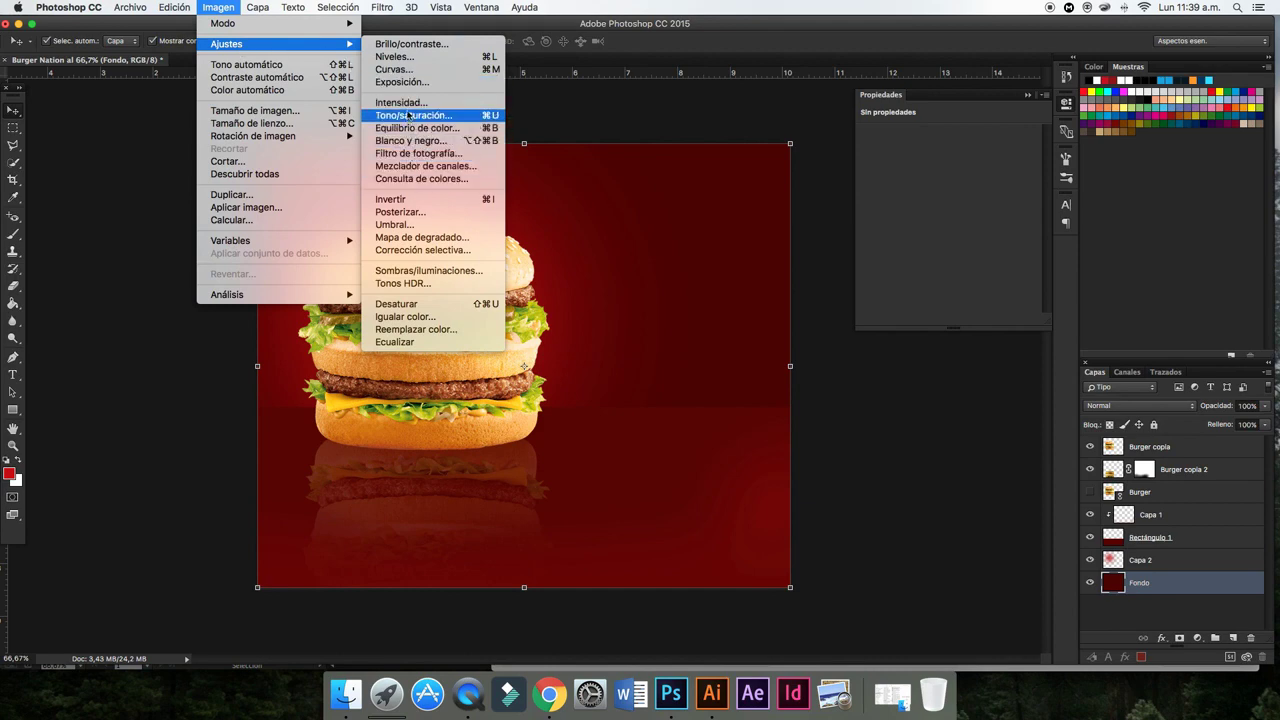
# - Apply Curves to Fondo, pulling the curve's midpoint slightly down to deepen the maroon
pyautogui.click(405, 72)
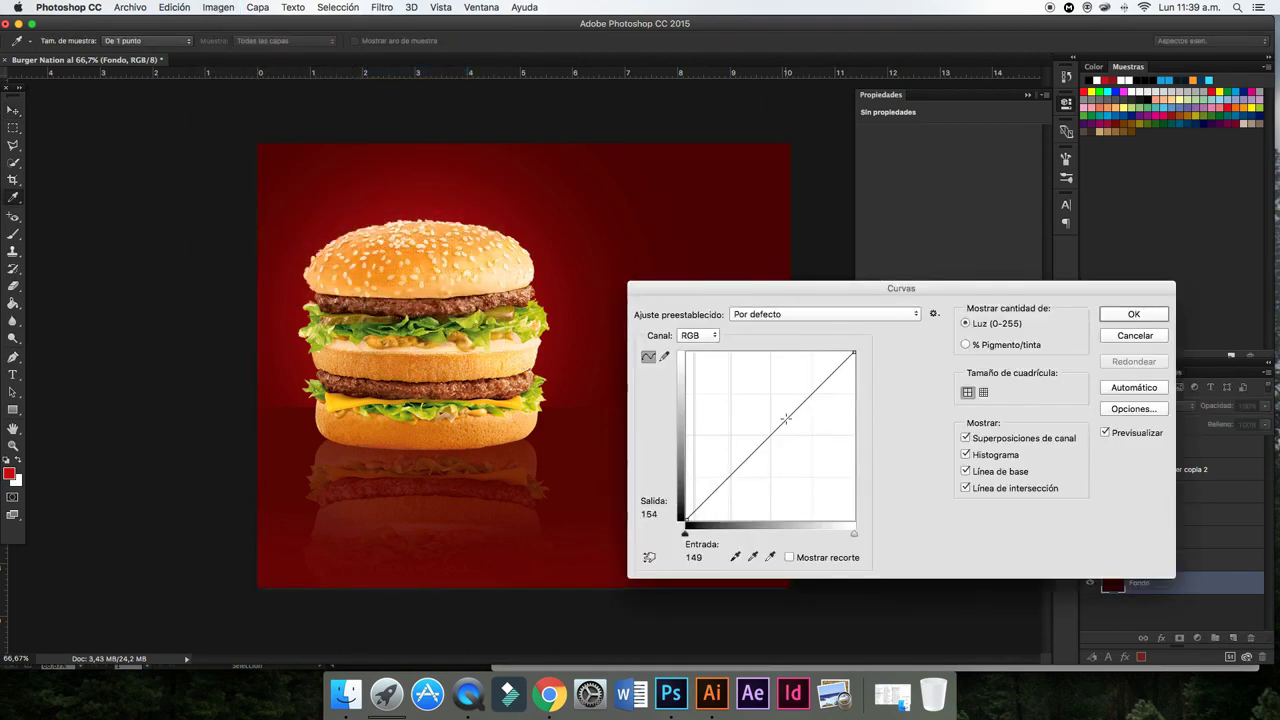
pyautogui.moveTo(786, 418); pyautogui.dragTo(778, 447)
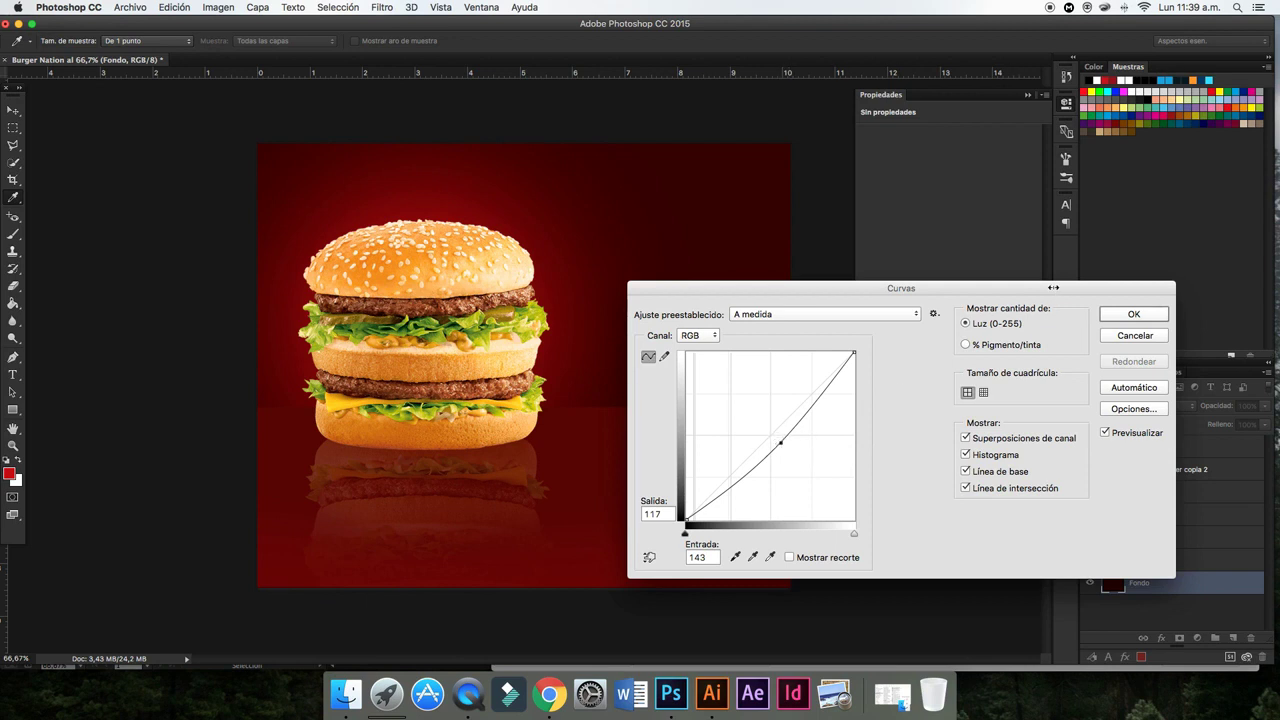
pyautogui.click(1111, 316)
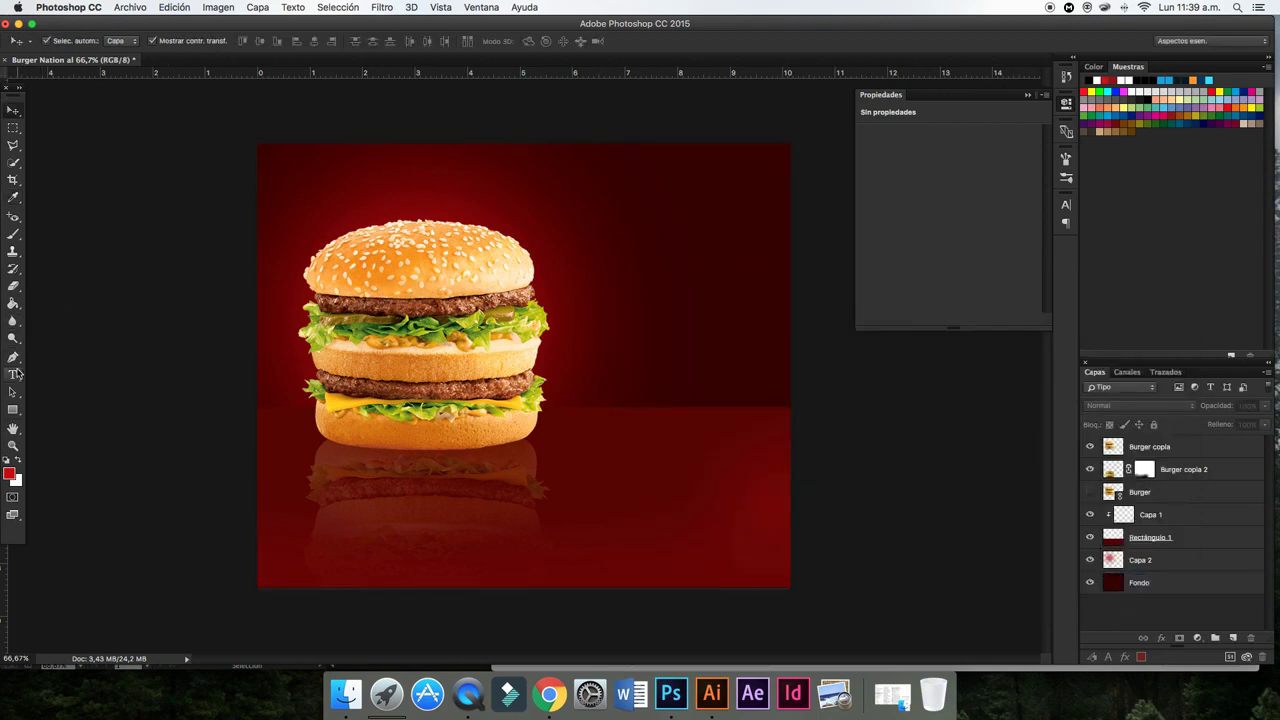
# - Type the title 'BURGER NATION' above and to the right of the burger
pyautogui.click(14, 374)
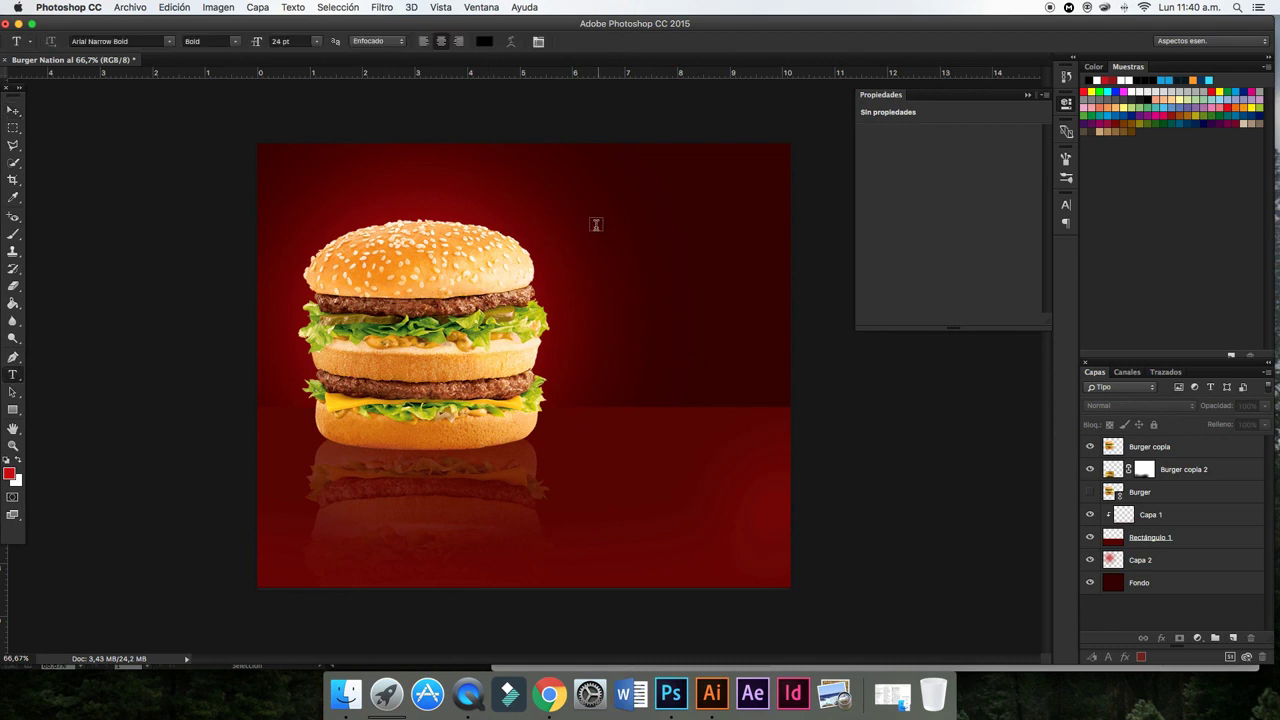
pyautogui.click(597, 225)
pyautogui.write('BU')
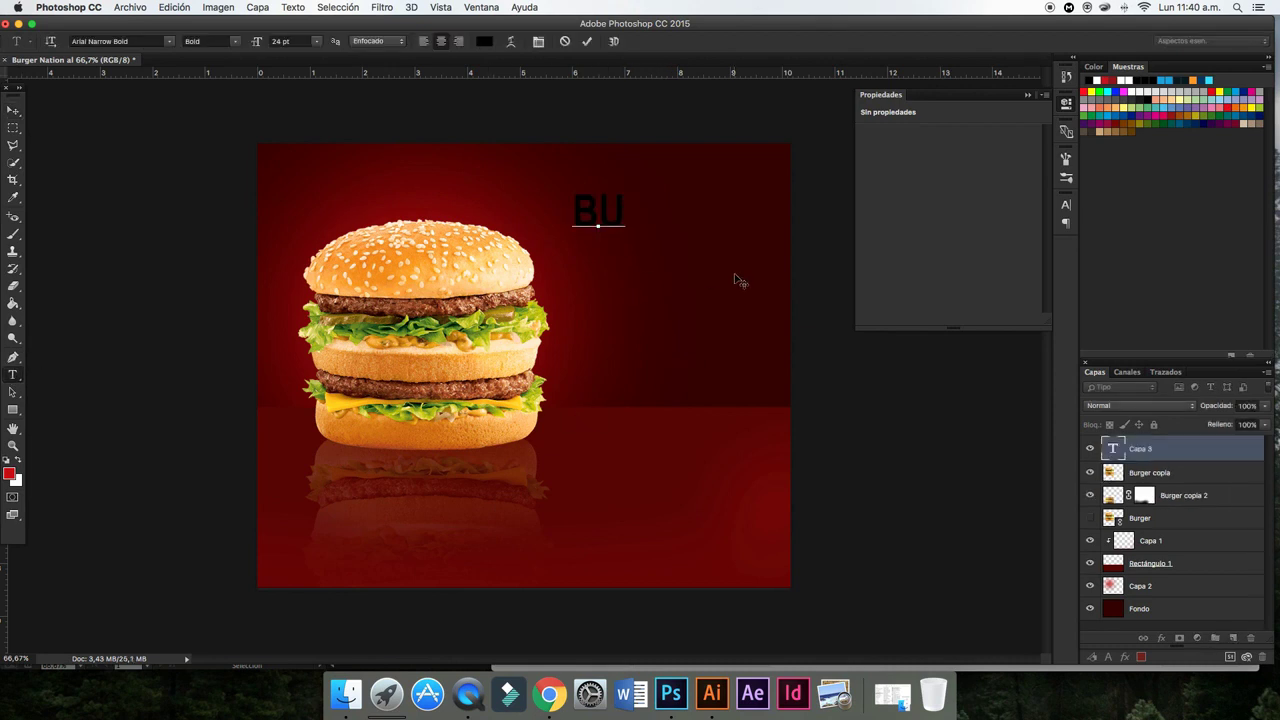
pyautogui.write('RGER ')
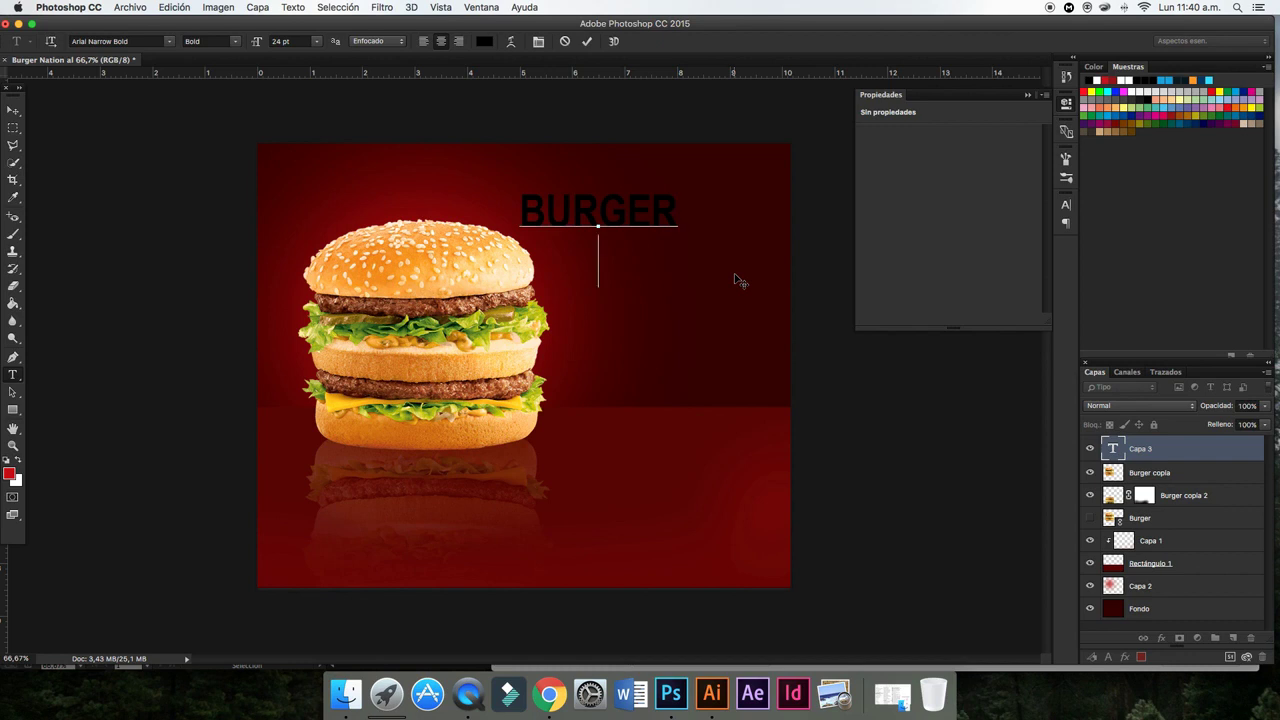
pyautogui.write('NATION')
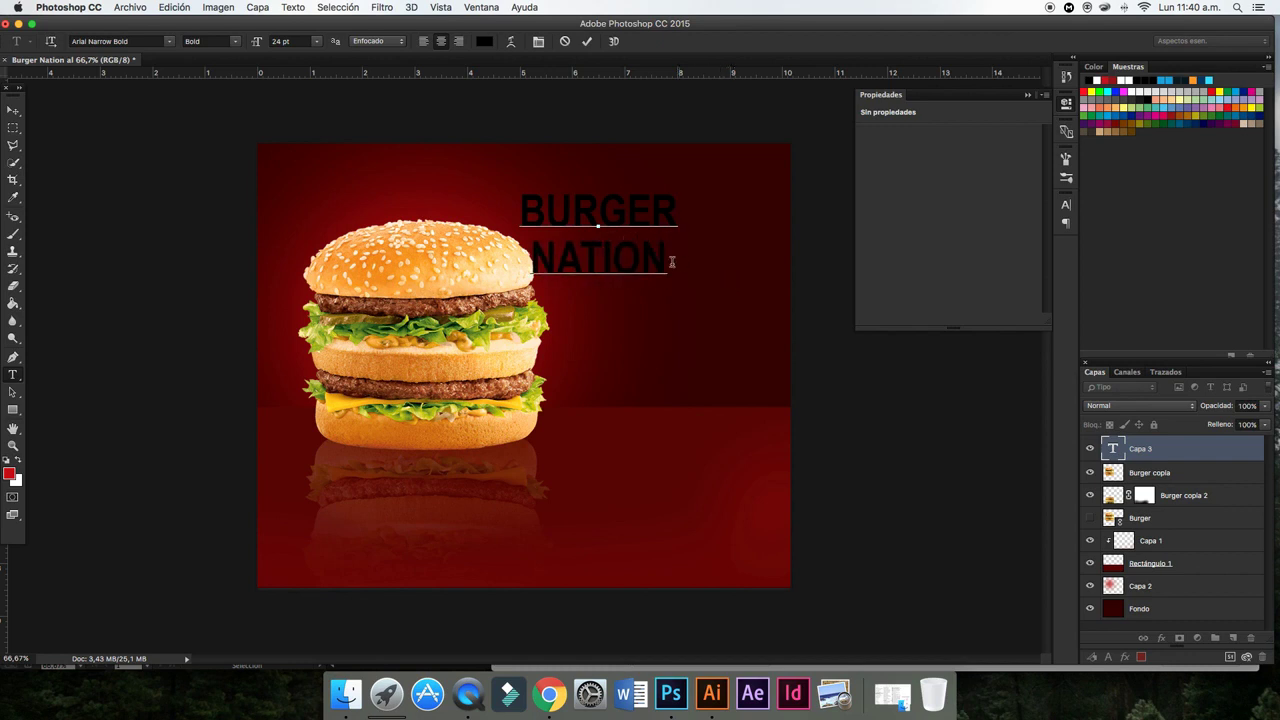
# - Set the BURGER NATION text's font to Walrus Bold
pyautogui.moveTo(672, 262); pyautogui.dragTo(503, 206)
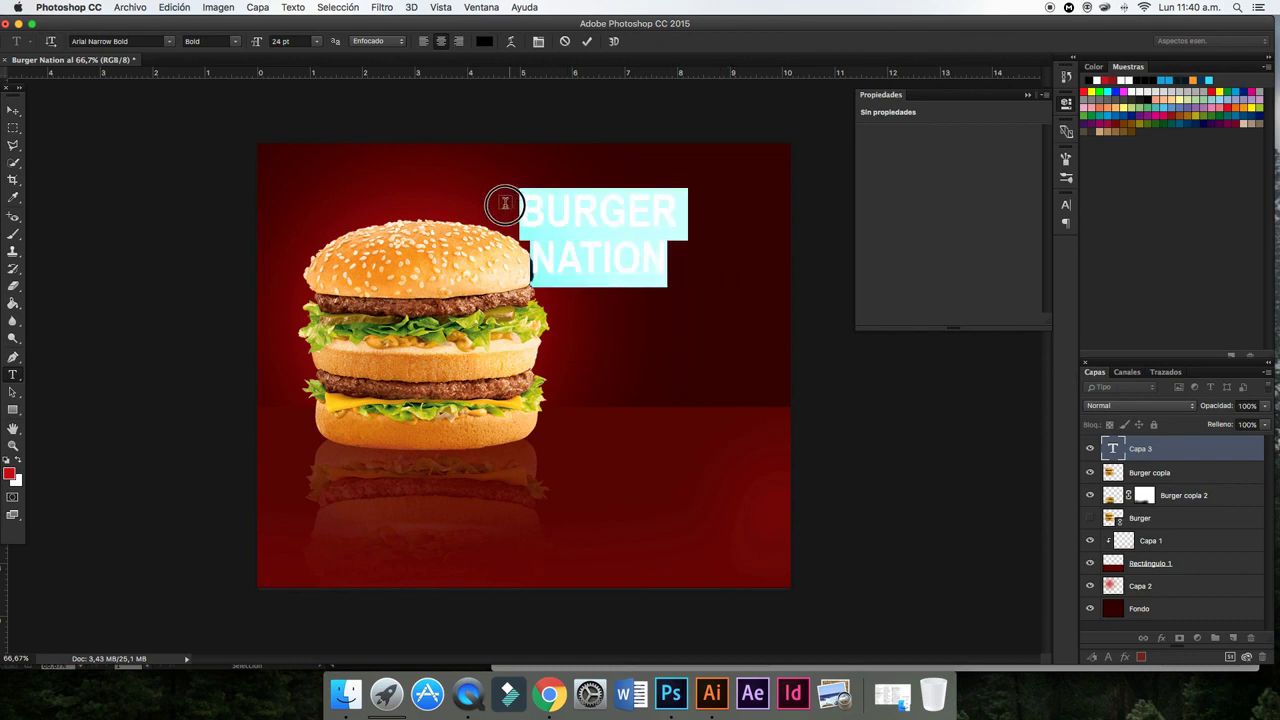
pyautogui.click(130, 41)
pyautogui.write('wa')
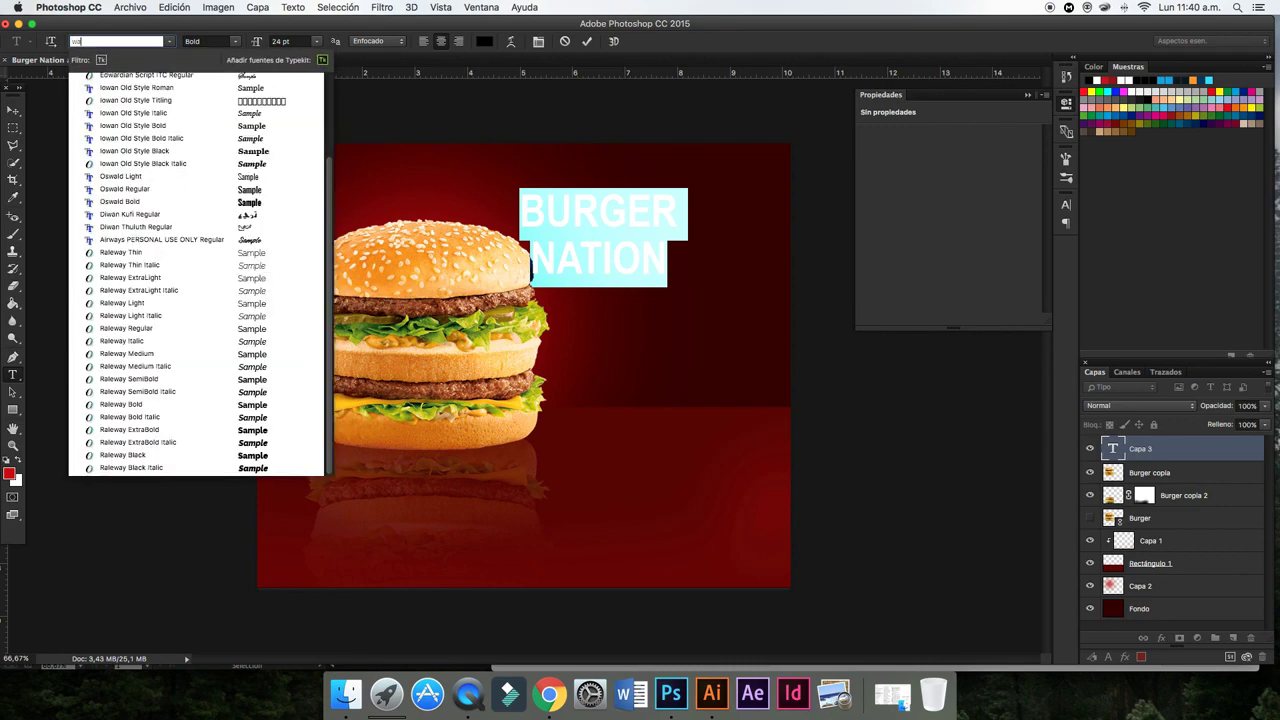
pyautogui.write('wa')
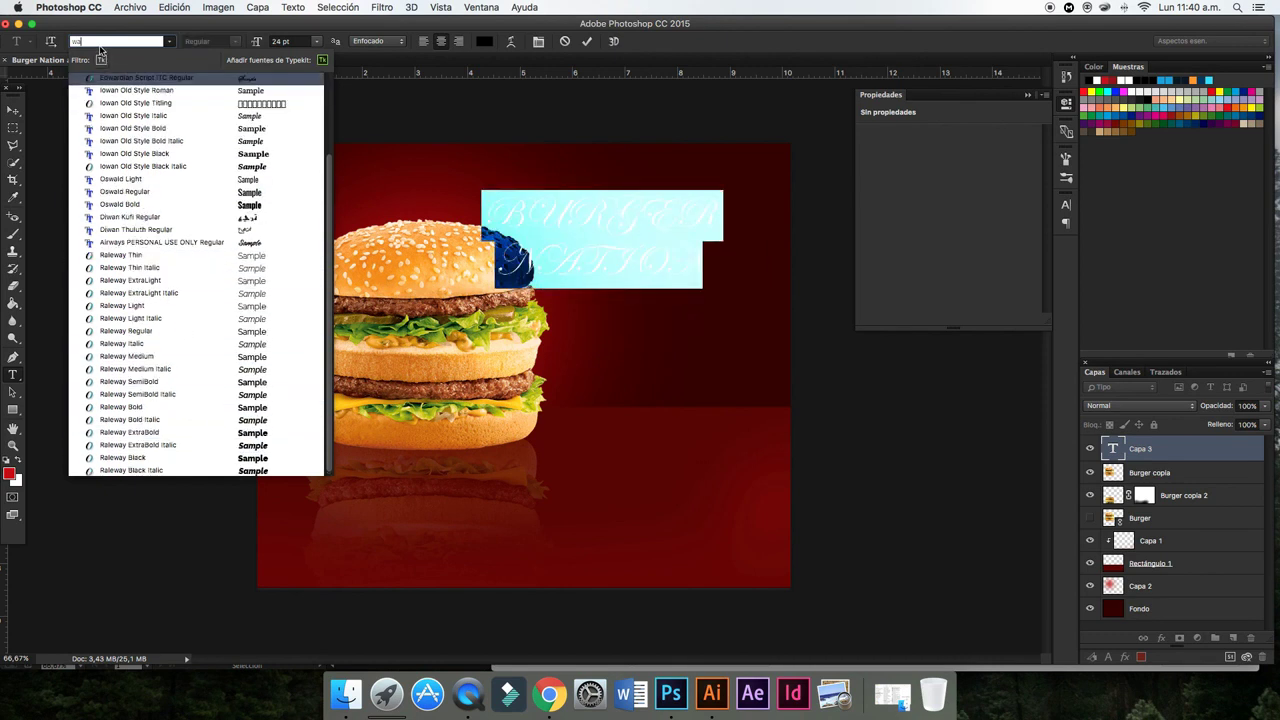
pyautogui.press('BackSpace')
pyautogui.write('a')
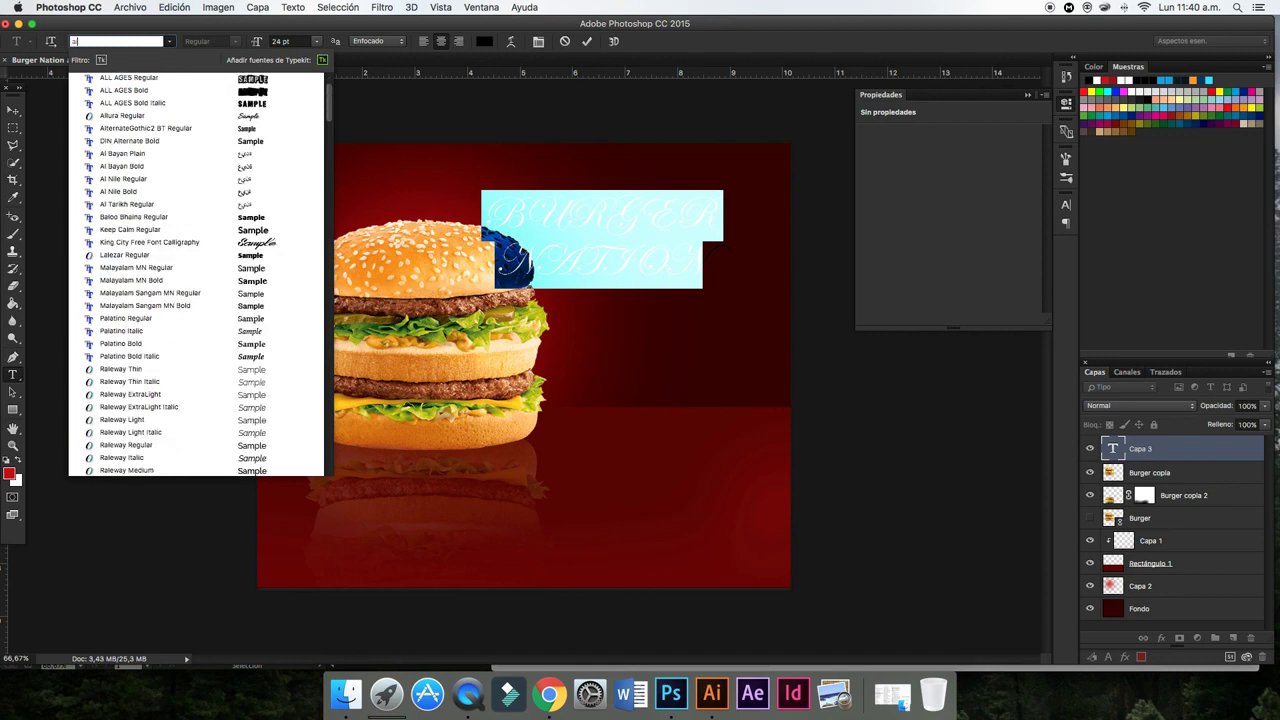
pyautogui.write('lr')
pyautogui.click(108, 77)
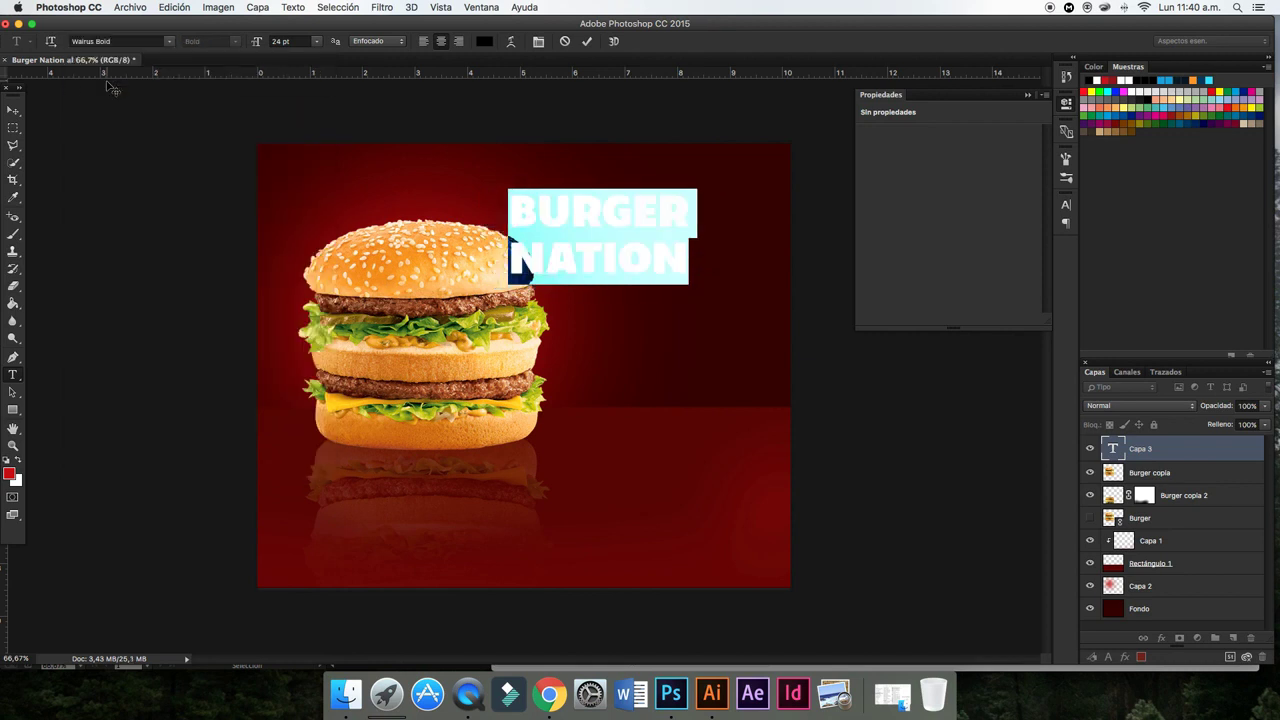
# - Enlarge the font size of the title's NATION line
pyautogui.click(547, 248)
pyautogui.moveTo(695, 257); pyautogui.dragTo(505, 205)
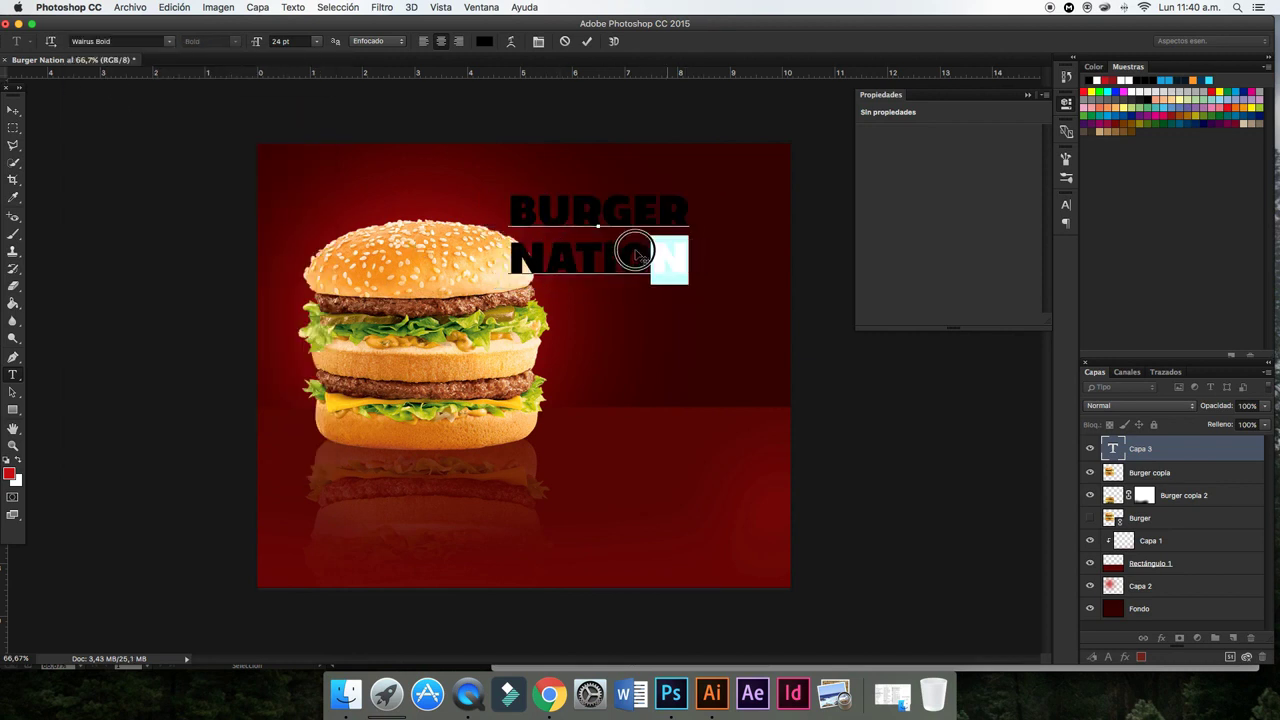
pyautogui.click(539, 42)
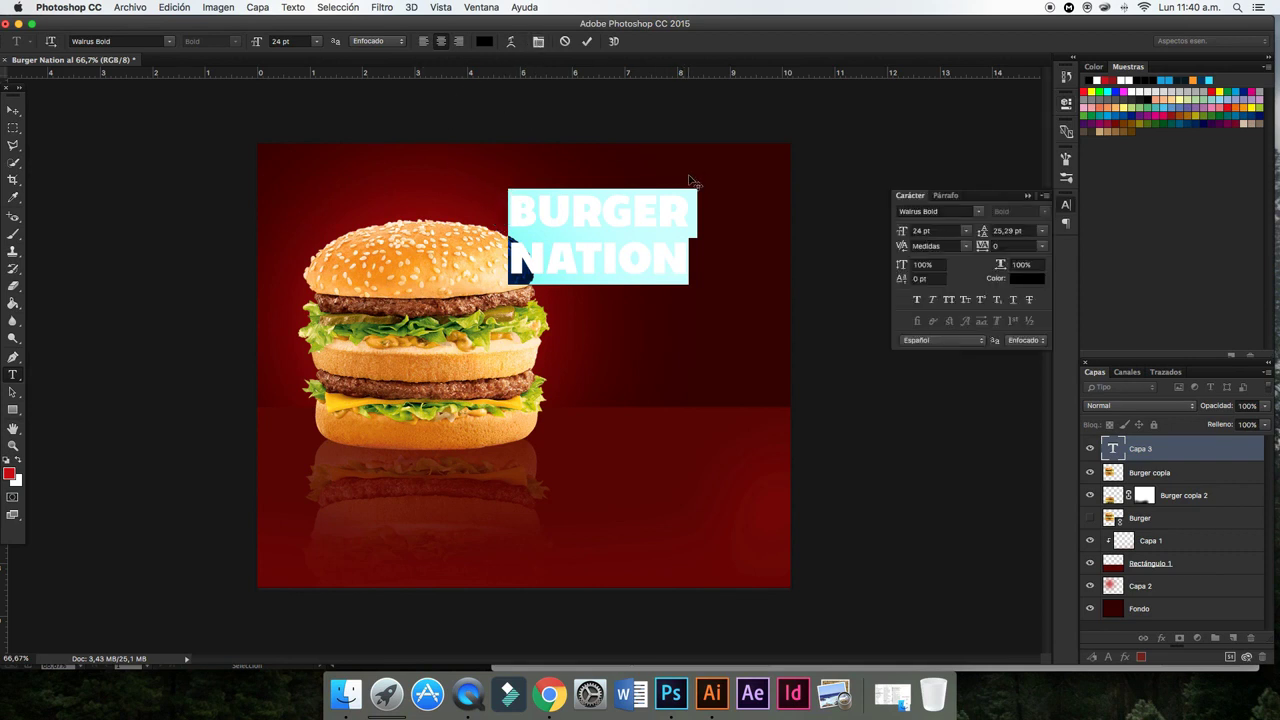
pyautogui.click(539, 42)
pyautogui.click(663, 258)
pyautogui.moveTo(690, 258); pyautogui.dragTo(517, 262)
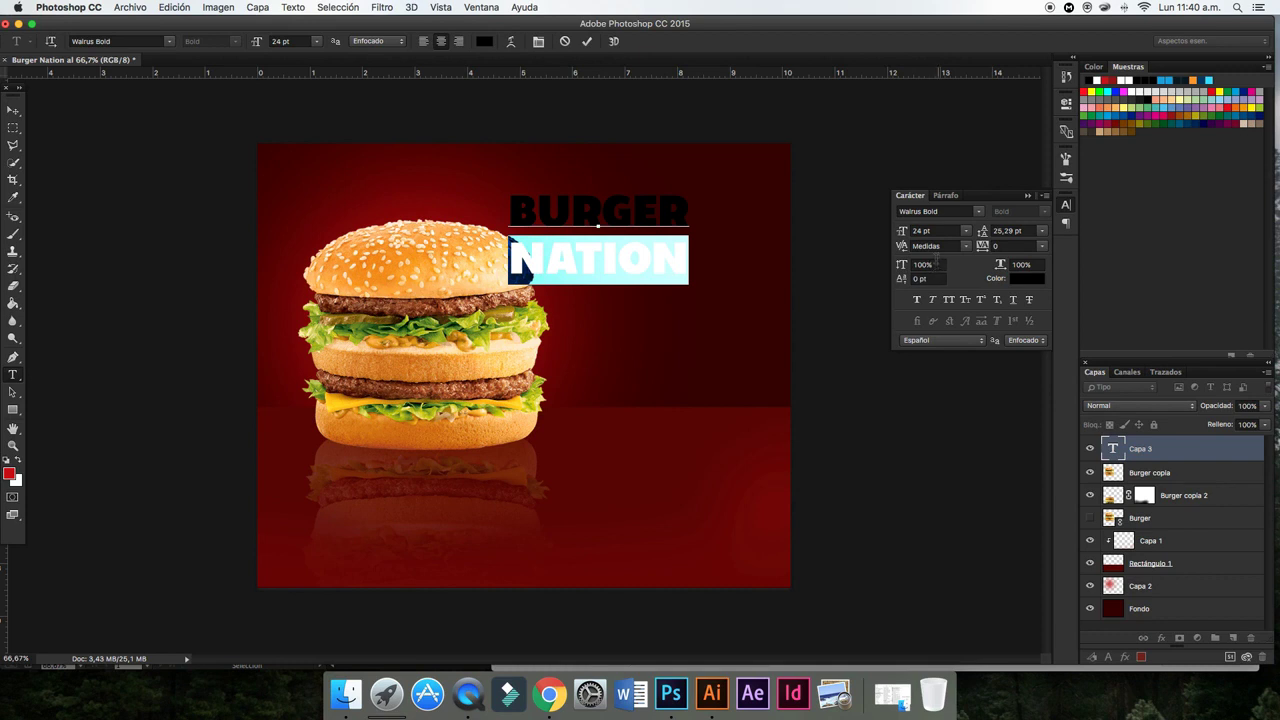
pyautogui.moveTo(904, 236); pyautogui.dragTo(979, 232)
pyautogui.click(669, 231)
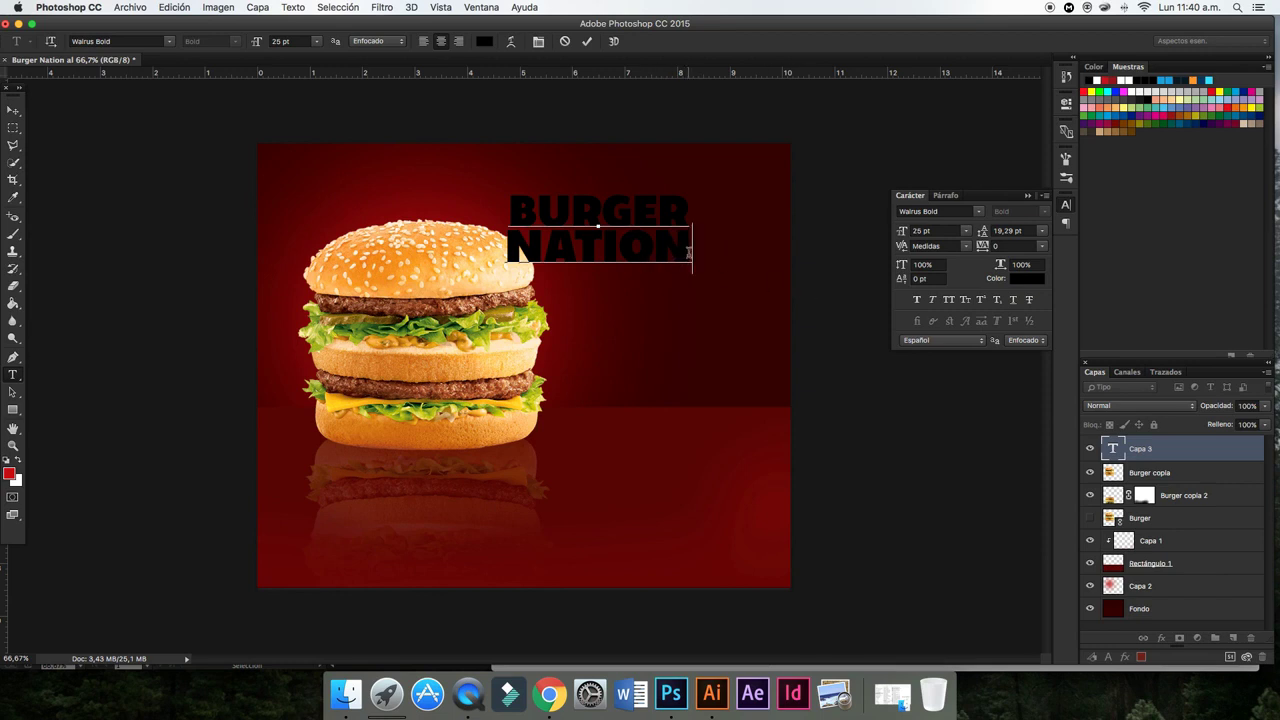
# - Make the BURGER NATION title white and move it toward the upper right
pyautogui.moveTo(688, 253); pyautogui.dragTo(507, 198)
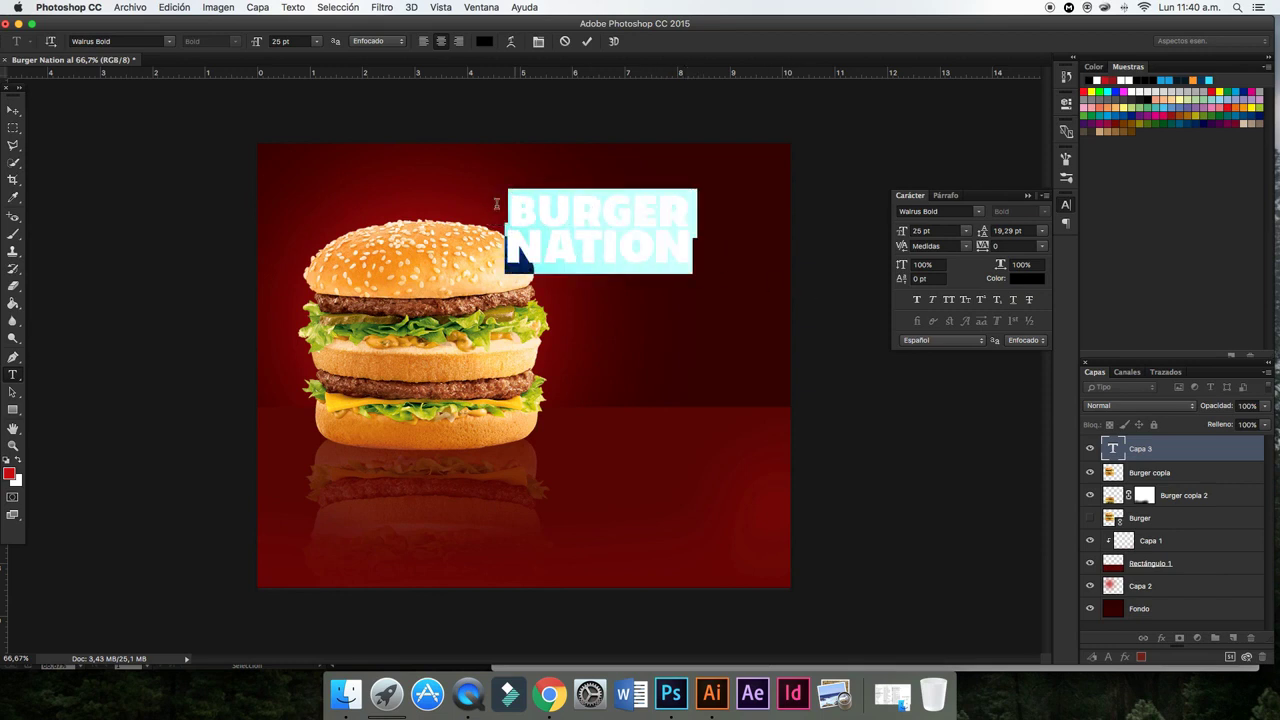
pyautogui.click(1127, 79)
pyautogui.click(13, 110)
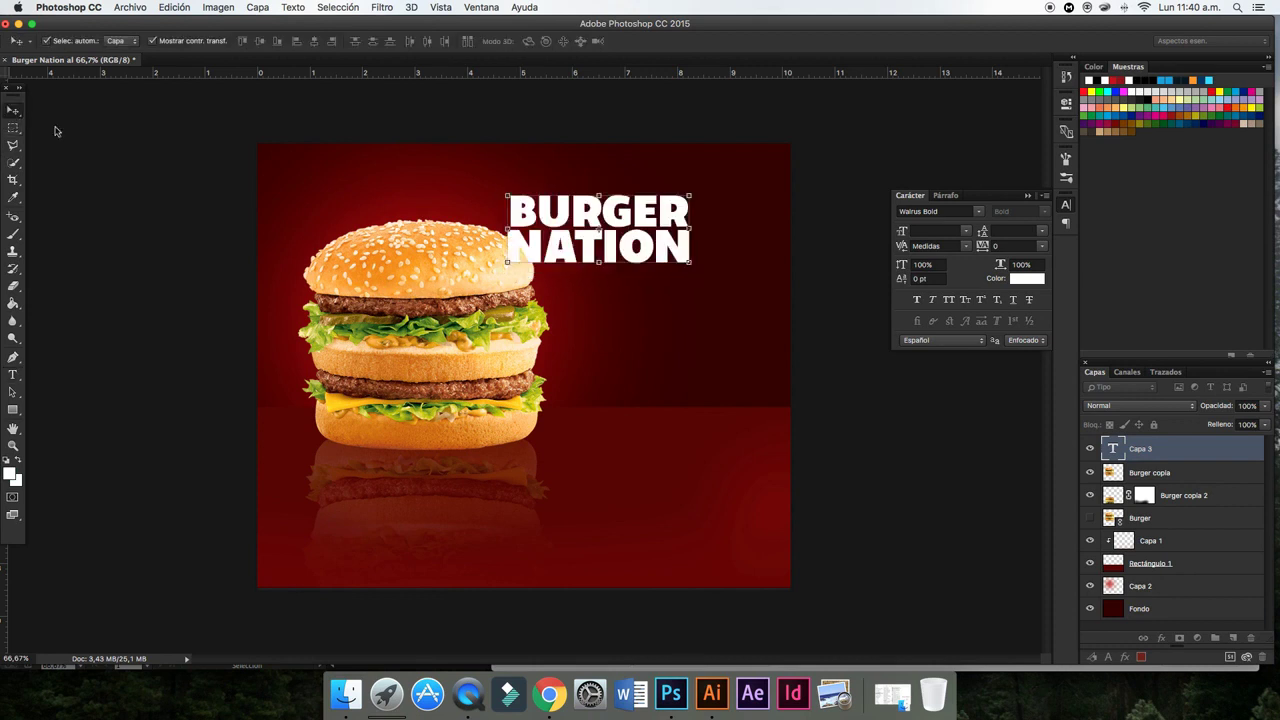
pyautogui.moveTo(640, 249)
pyautogui.mouseDown()
pyautogui.moveTo(705, 284)
pyautogui.moveTo(705, 269)
pyautogui.mouseUp()
# - Convert the BURGER NATION layer into a smart object
pyautogui.click(903, 376)
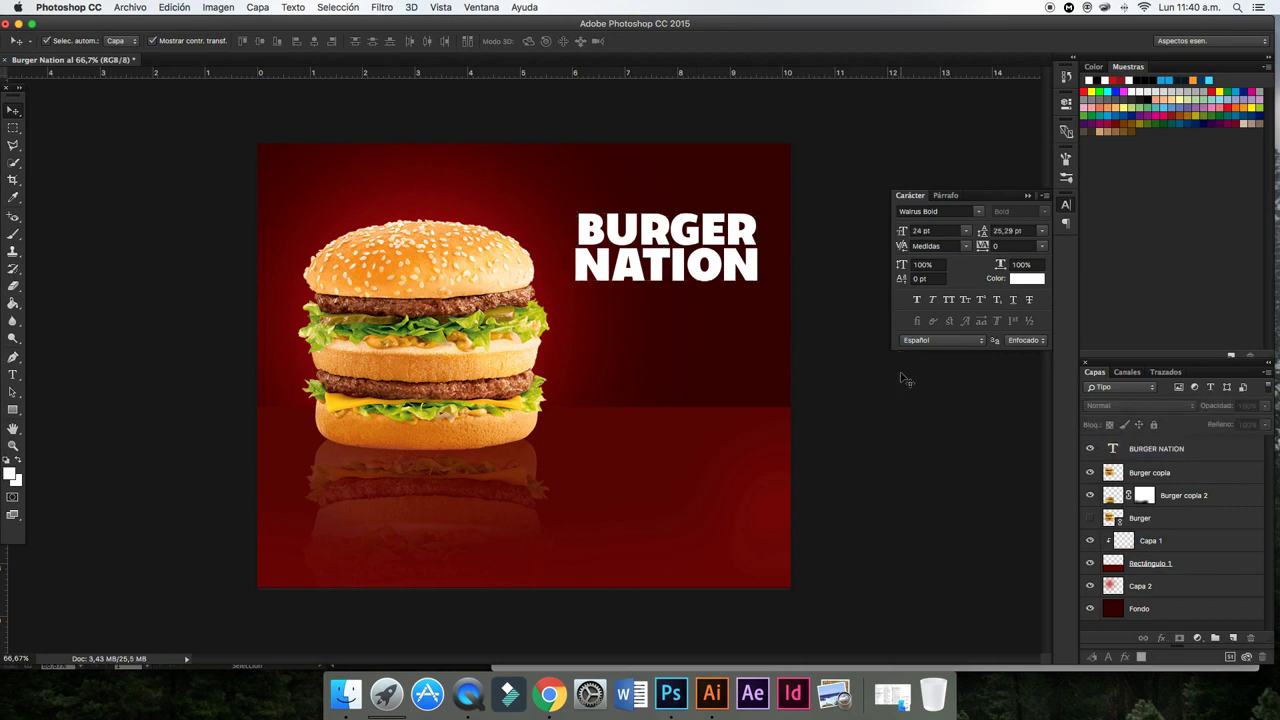
pyautogui.click(728, 278)
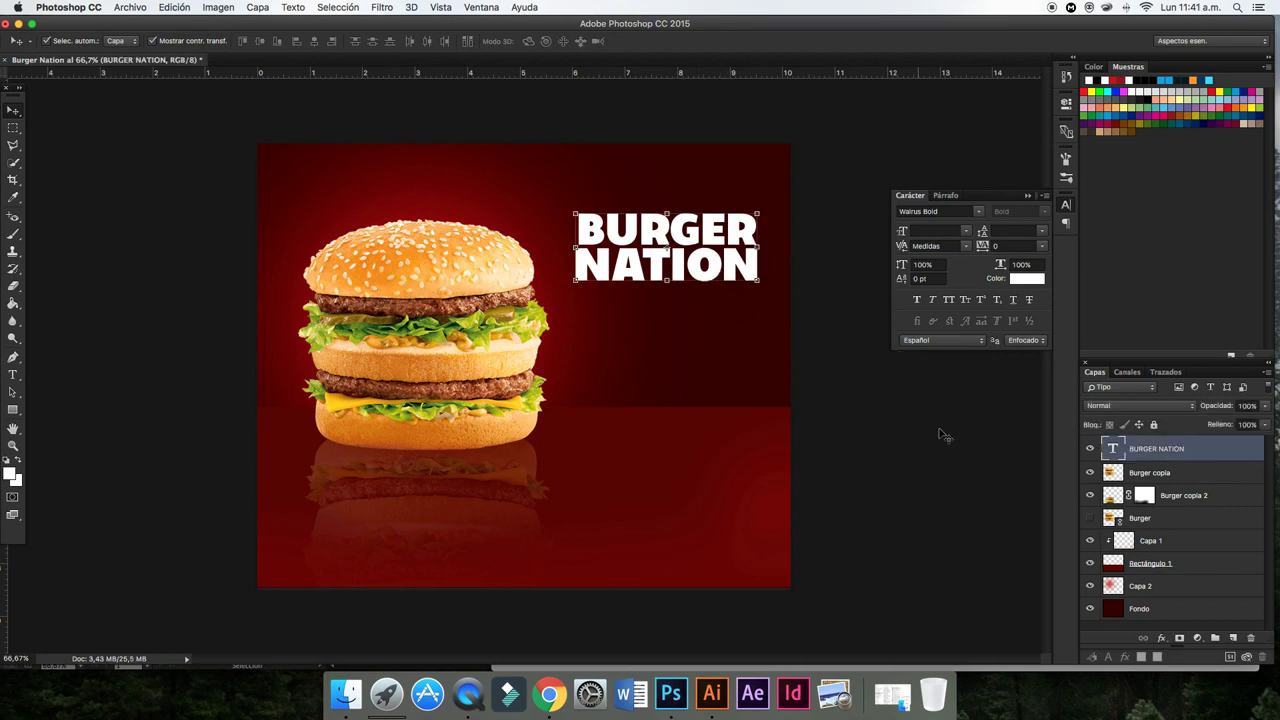
pyautogui.rightClick(1136, 449)
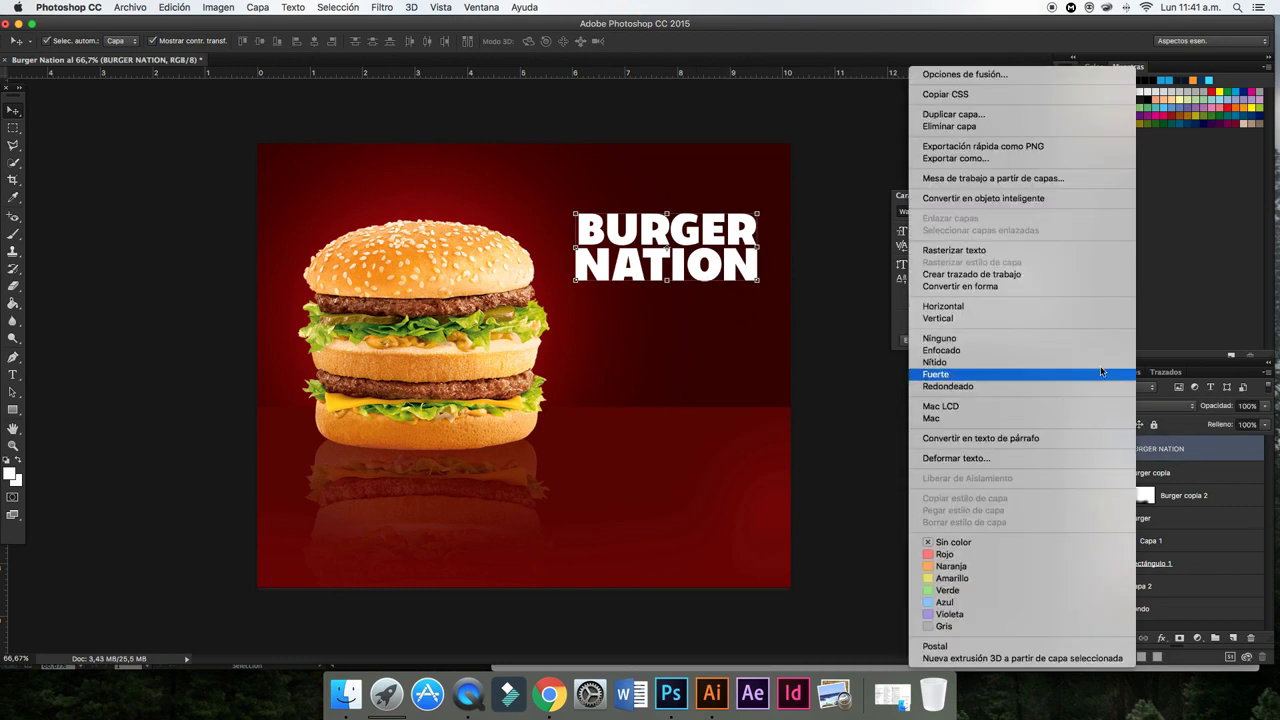
pyautogui.click(950, 198)
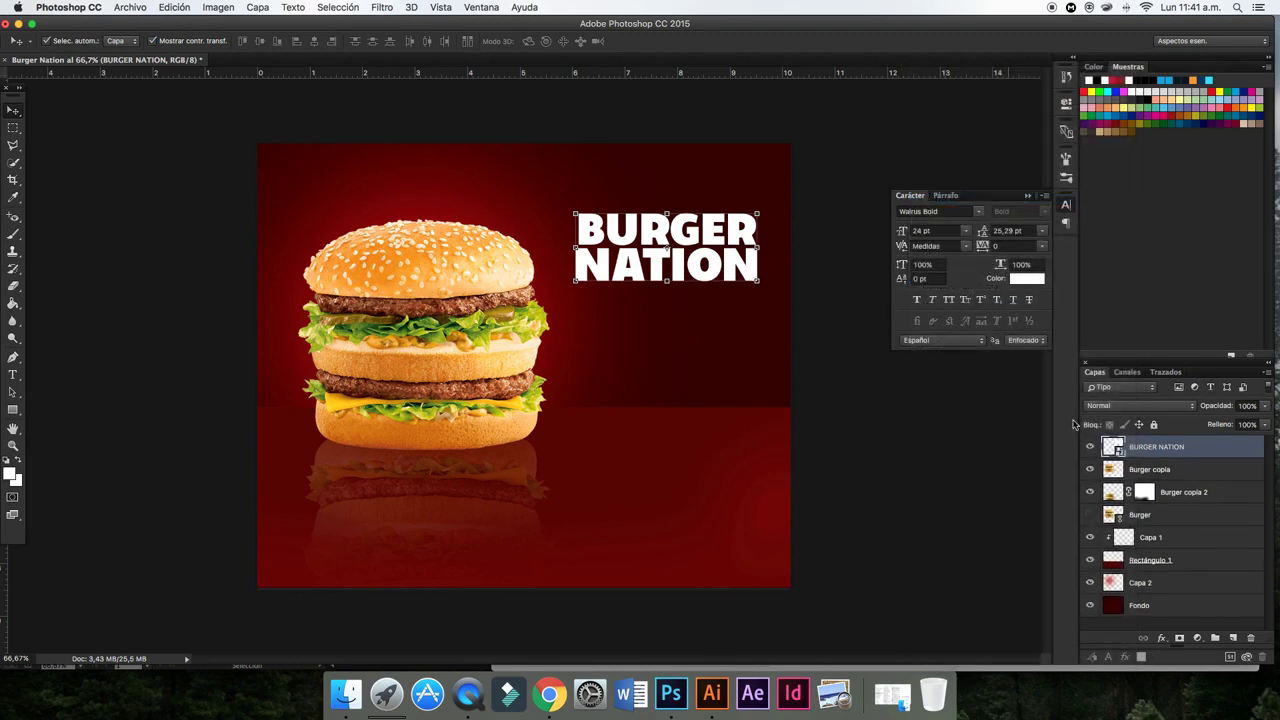
# - Duplicate the BURGER NATION layer as BURGER NATION copia
pyautogui.rightClick(1133, 449)
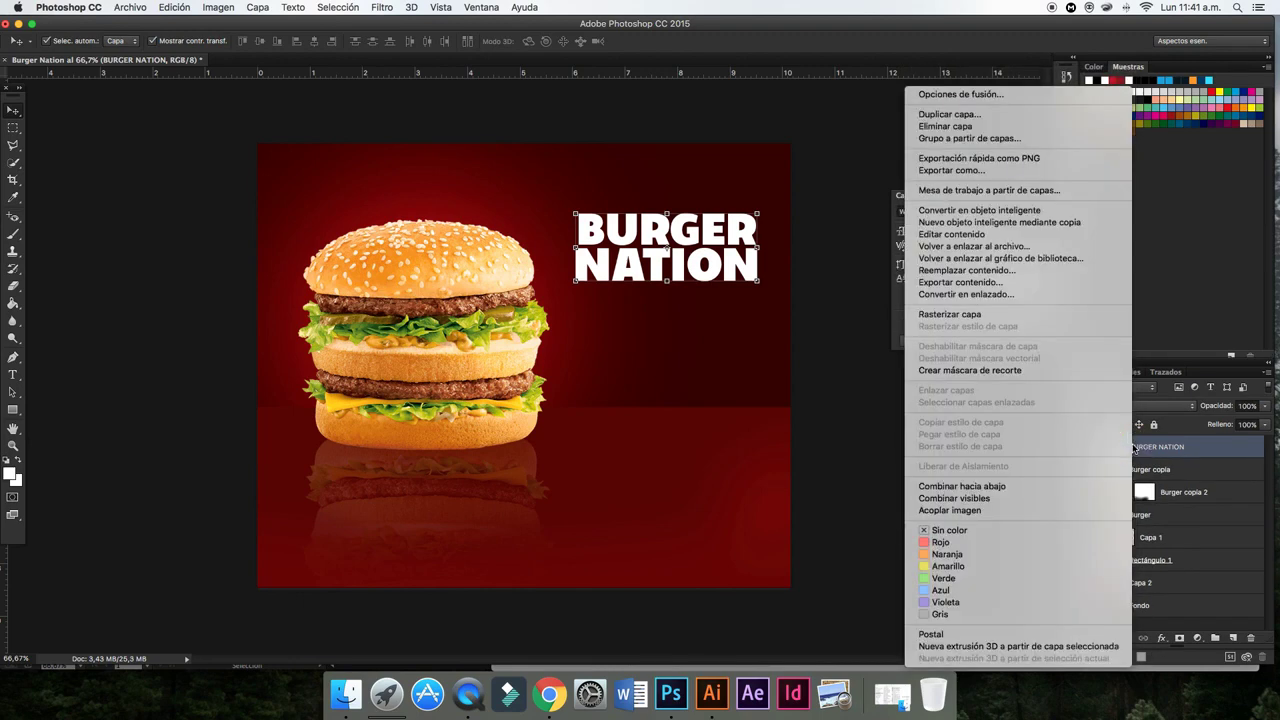
pyautogui.click(945, 108)
pyautogui.click(766, 284)
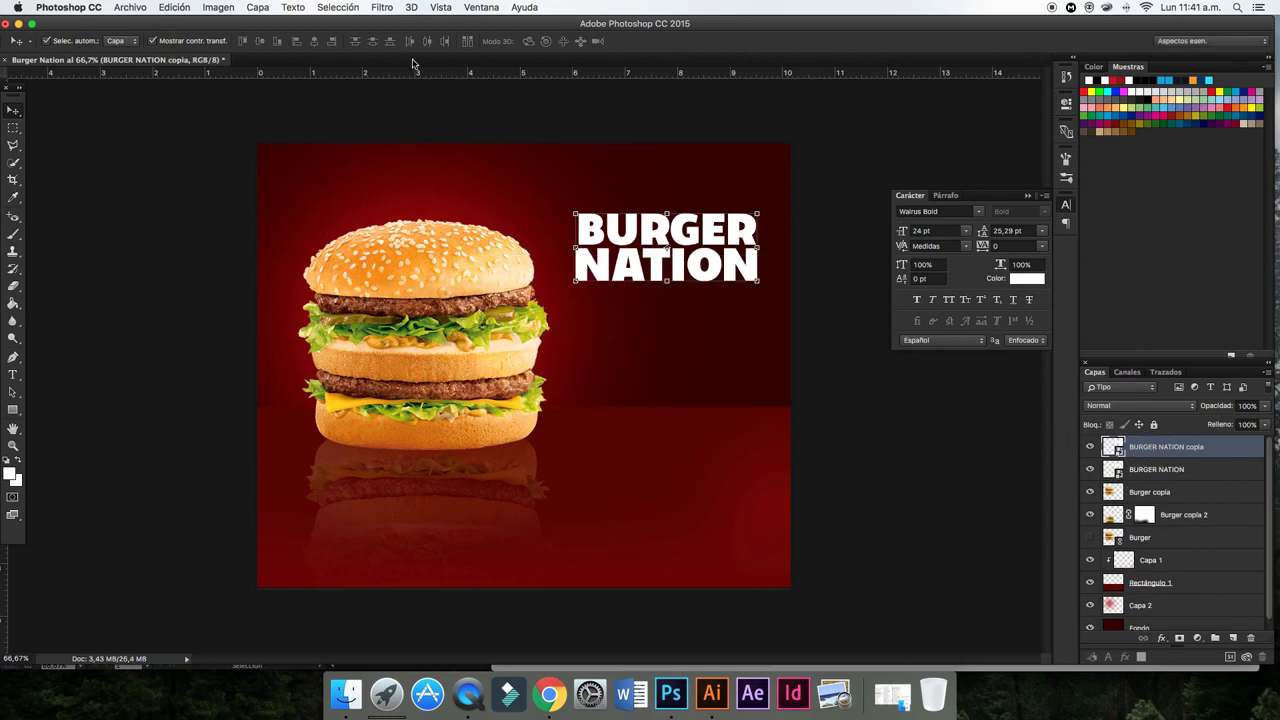
# - Apply a Gaussian blur to the title copy to create a soft glow
pyautogui.click(383, 7)
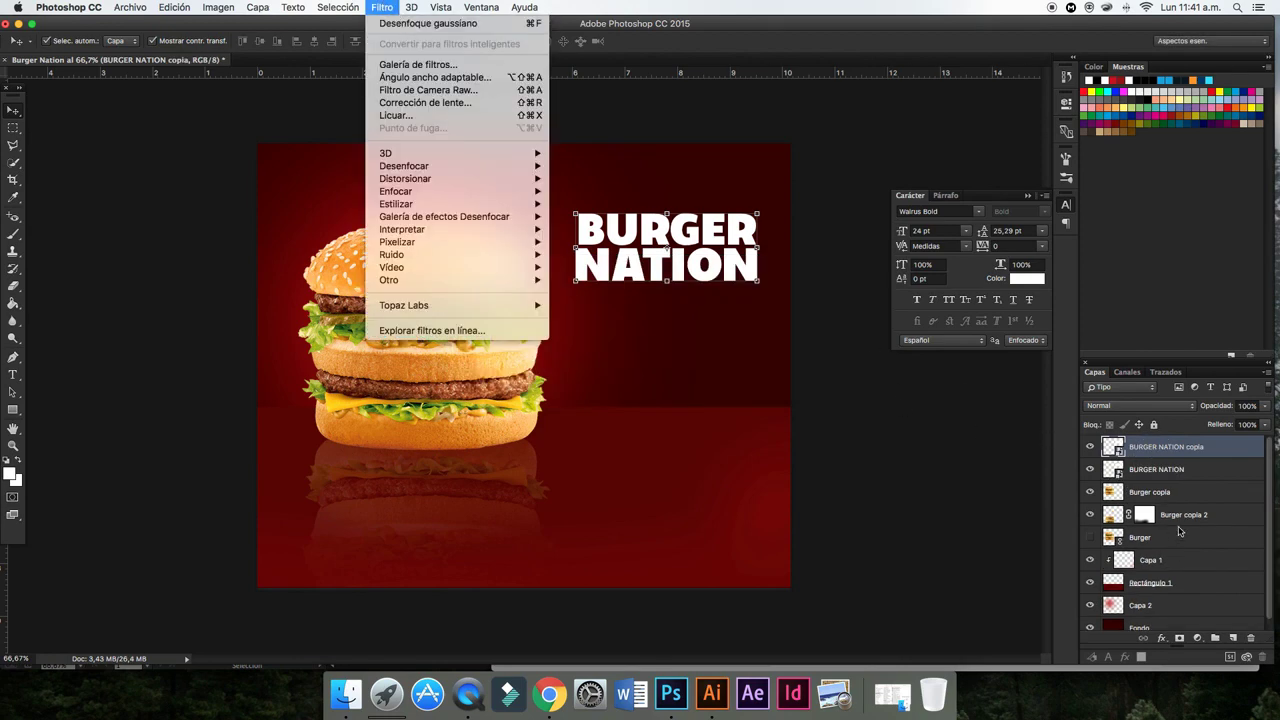
pyautogui.rightClick(1160, 450)
pyautogui.click(1015, 316)
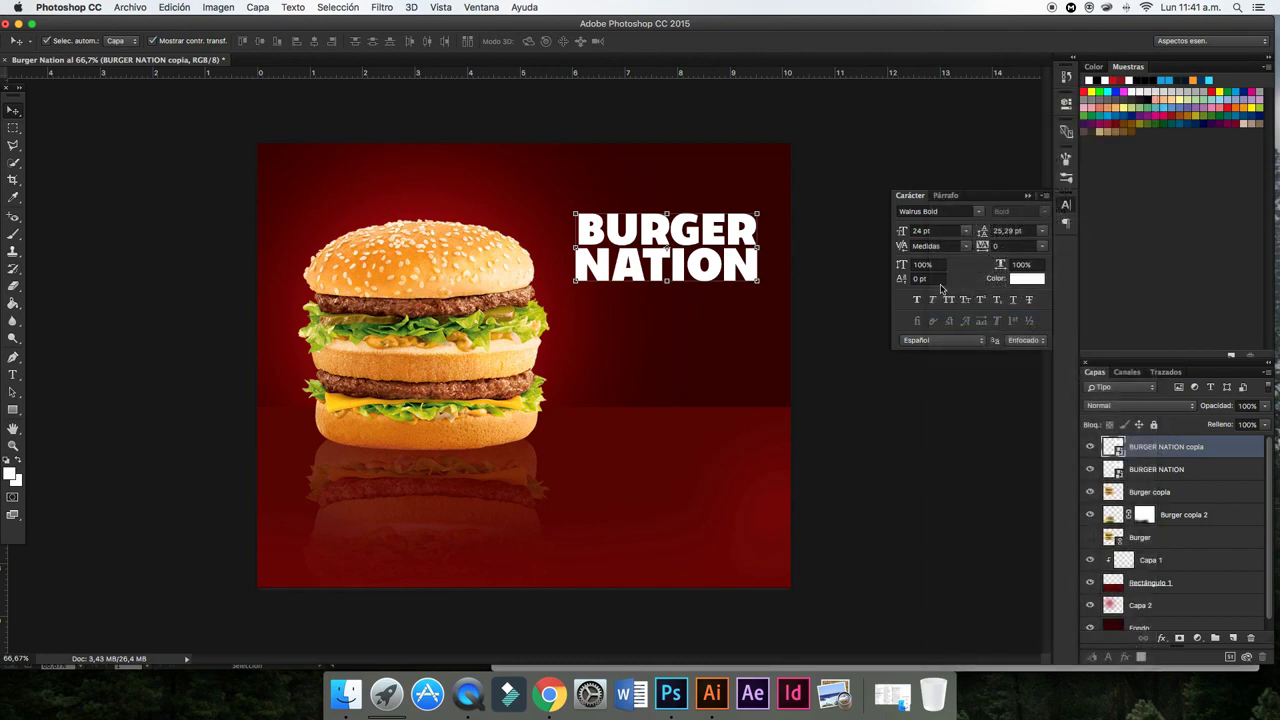
pyautogui.click(382, 7)
pyautogui.moveTo(404, 166)
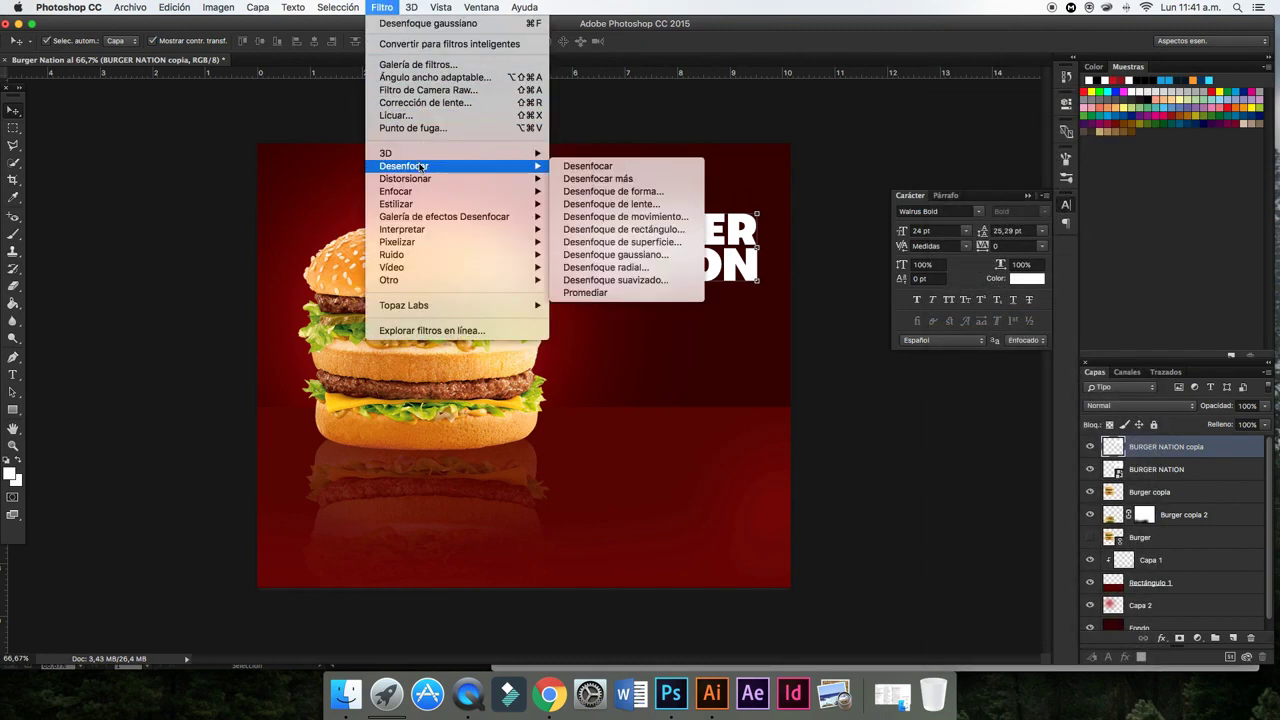
pyautogui.click(651, 254)
pyautogui.moveTo(1005, 548); pyautogui.dragTo(988, 548)
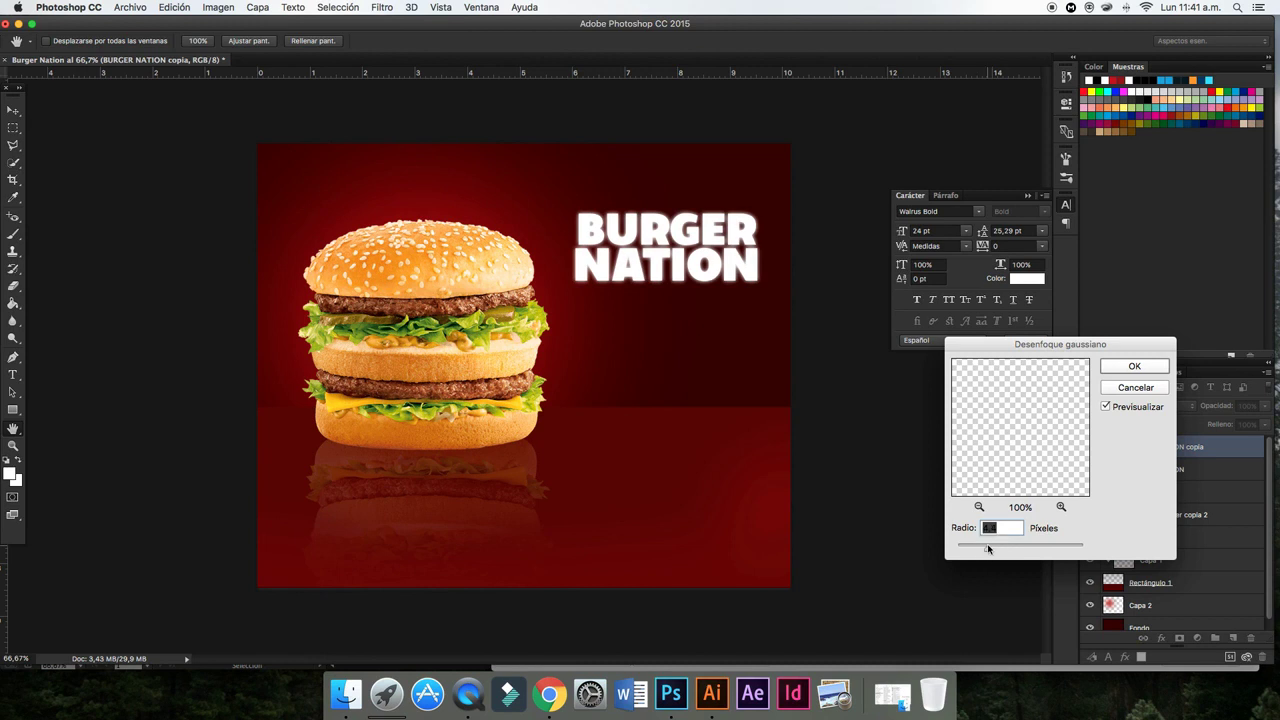
pyautogui.click(1133, 367)
# - Add a drop shadow with adjusted size to the original BURGER NATION layer
pyautogui.click(1144, 476)
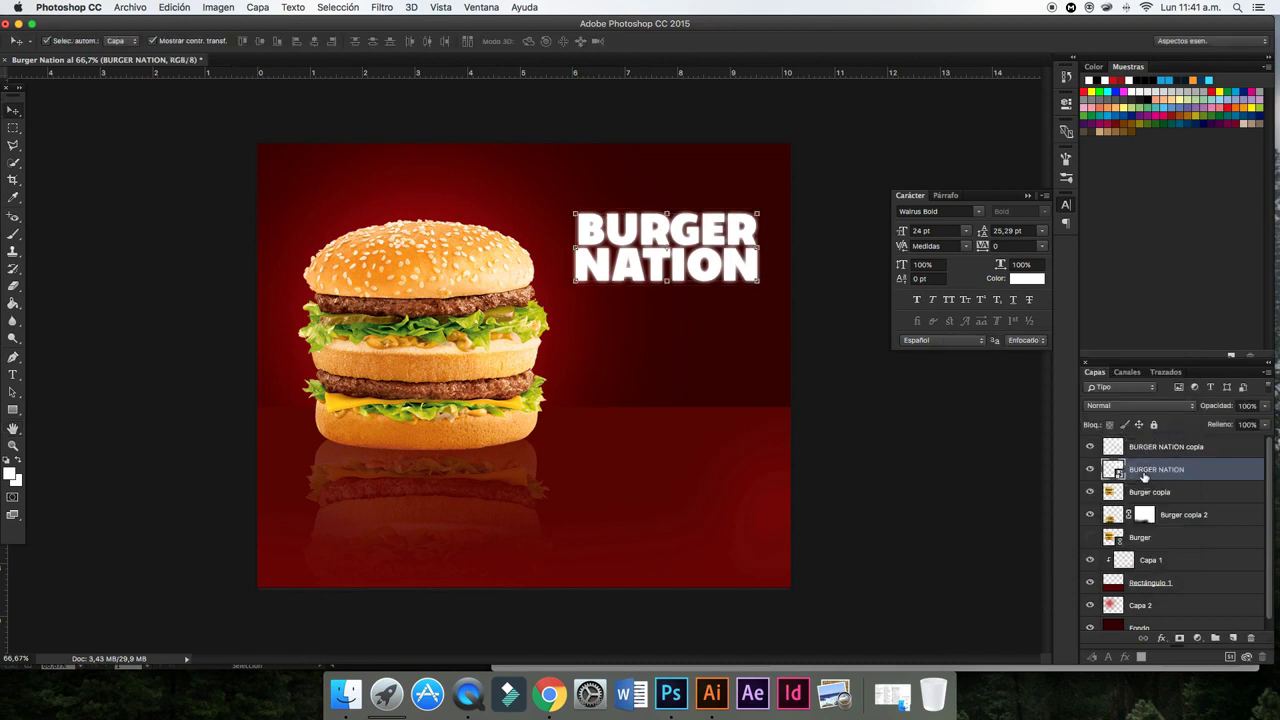
pyautogui.rightClick(1147, 476)
pyautogui.click(1015, 92)
pyautogui.click(743, 514)
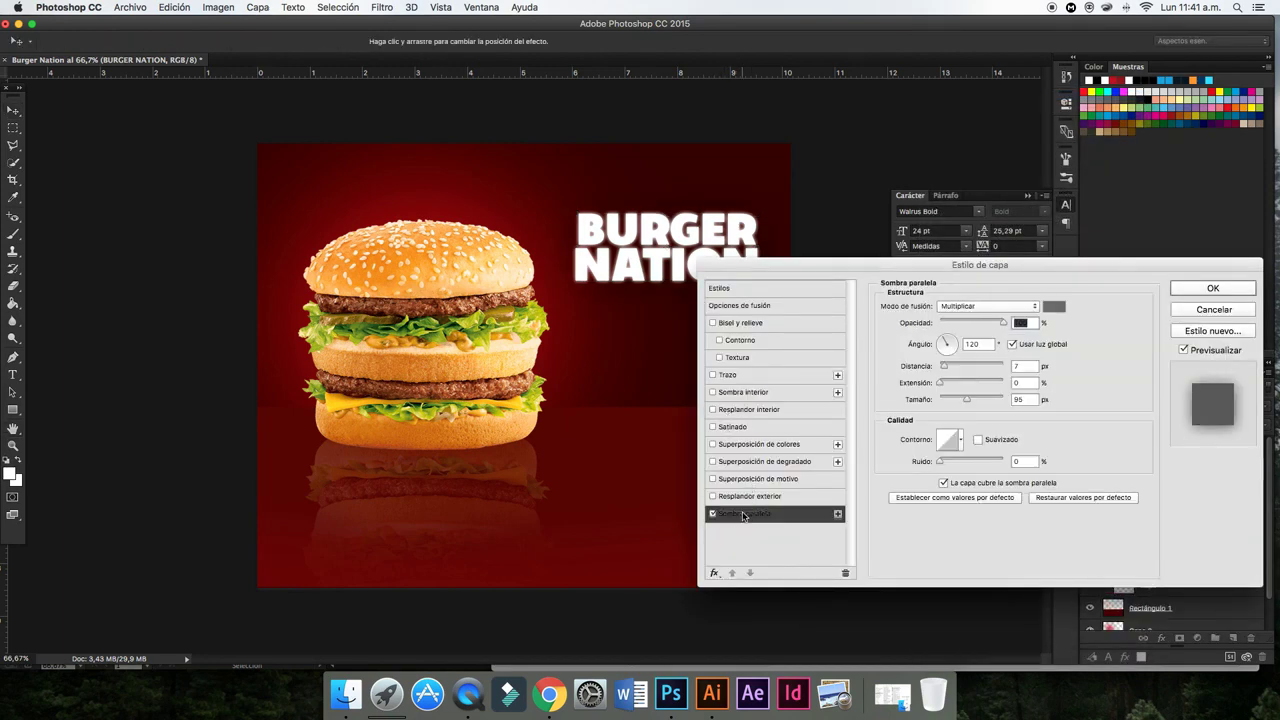
pyautogui.moveTo(965, 402); pyautogui.dragTo(952, 399)
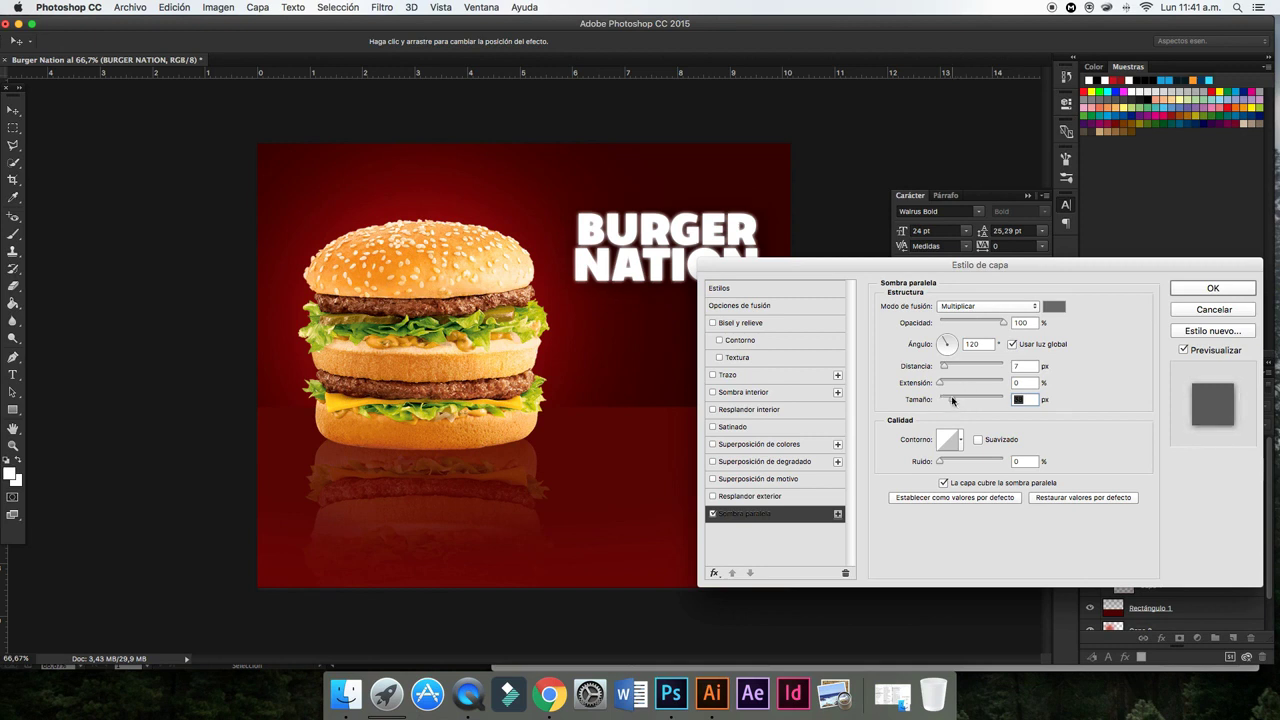
pyautogui.click(1206, 288)
# - Lower the blurred BURGER NATION copia layer's opacity to 71%
pyautogui.click(1146, 449)
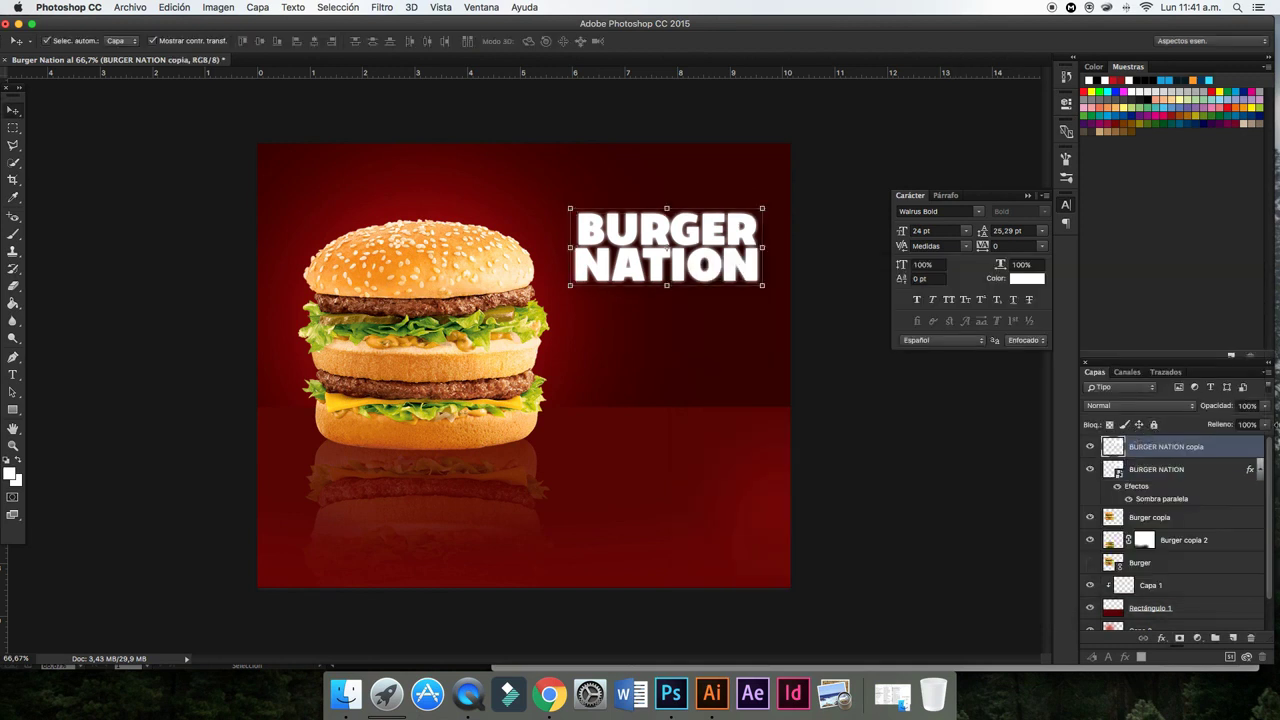
pyautogui.moveTo(1263, 406); pyautogui.dragTo(1249, 420)
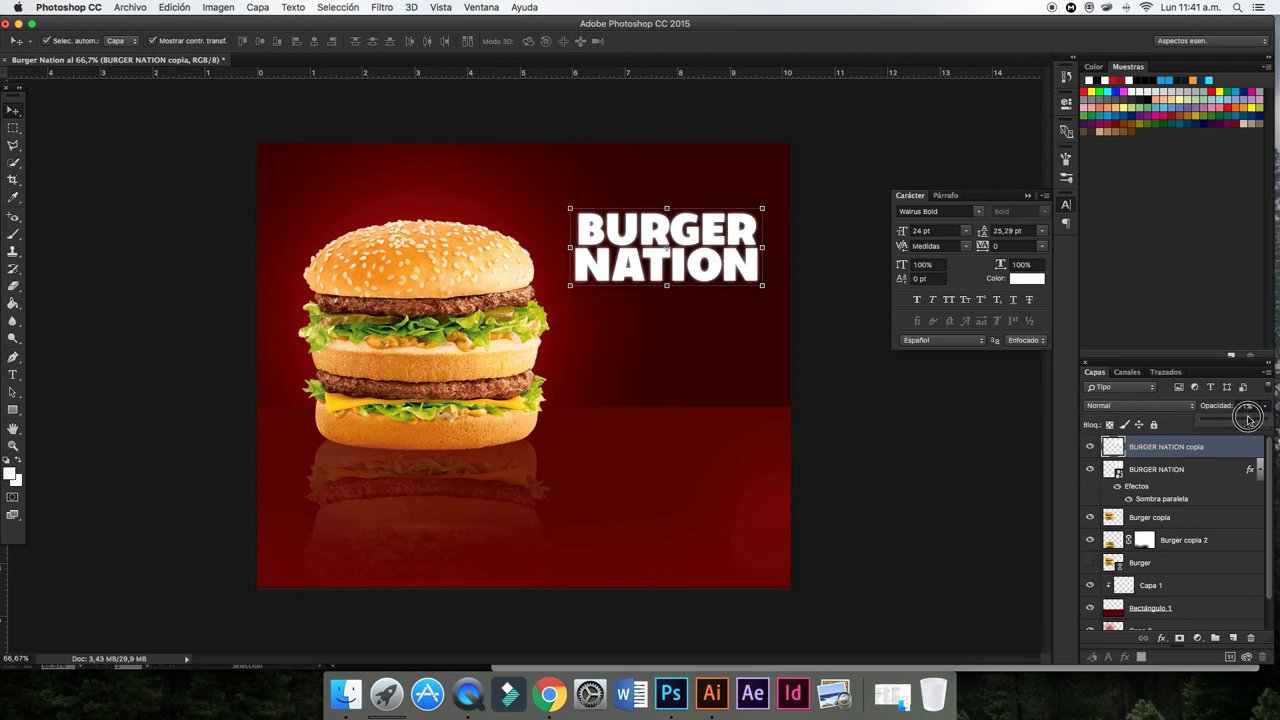
pyautogui.click(960, 421)
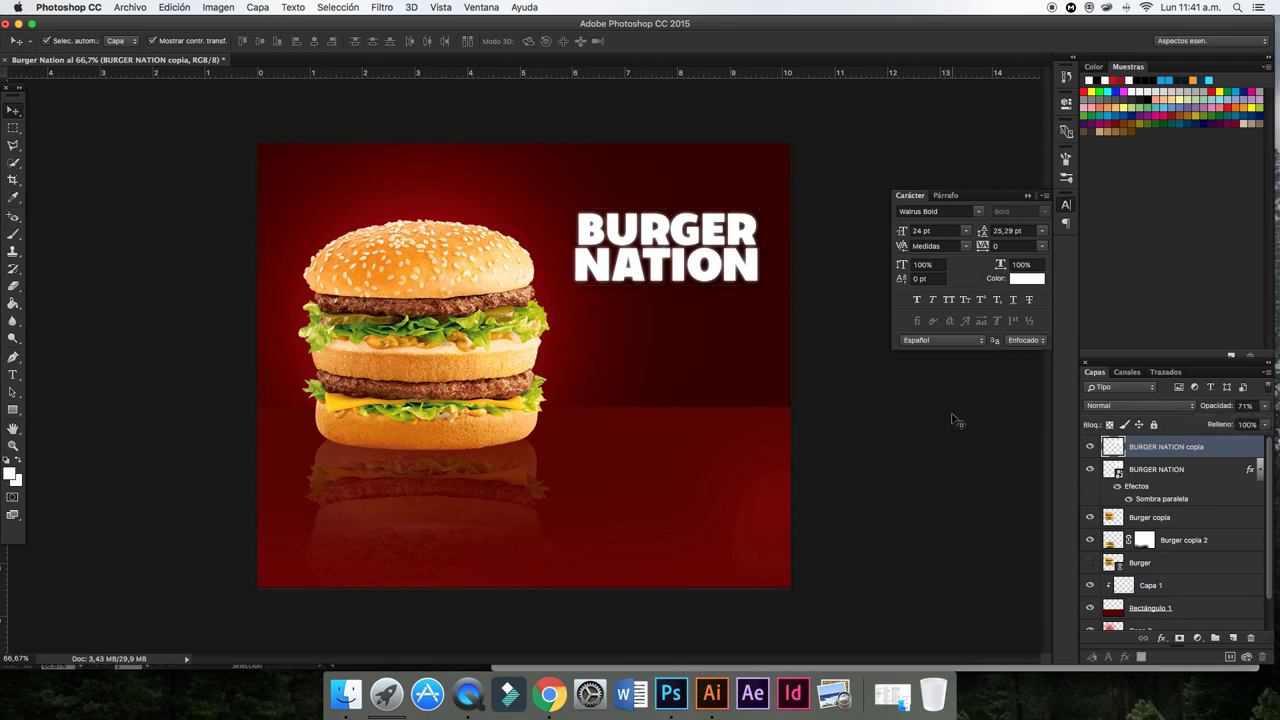
# - Add 'Only at' text below the title and colour it yellow-orange
pyautogui.click(13, 374)
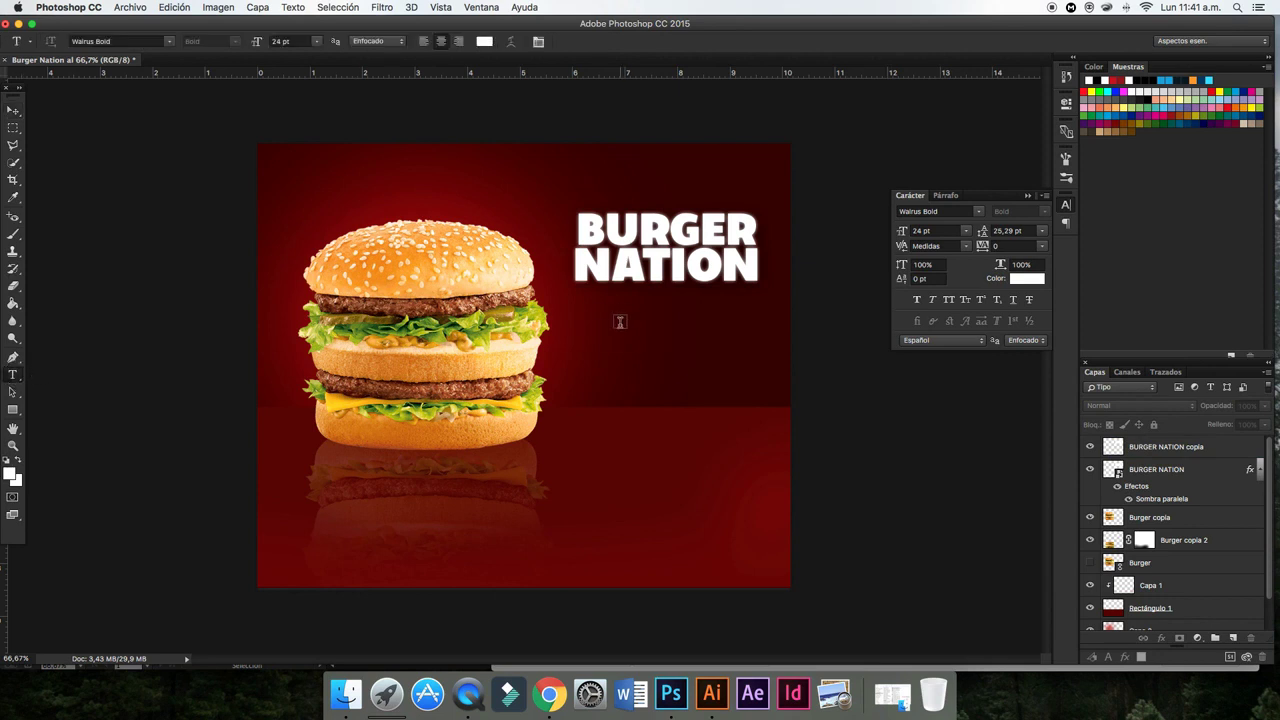
pyautogui.click(621, 321)
pyautogui.write('O')
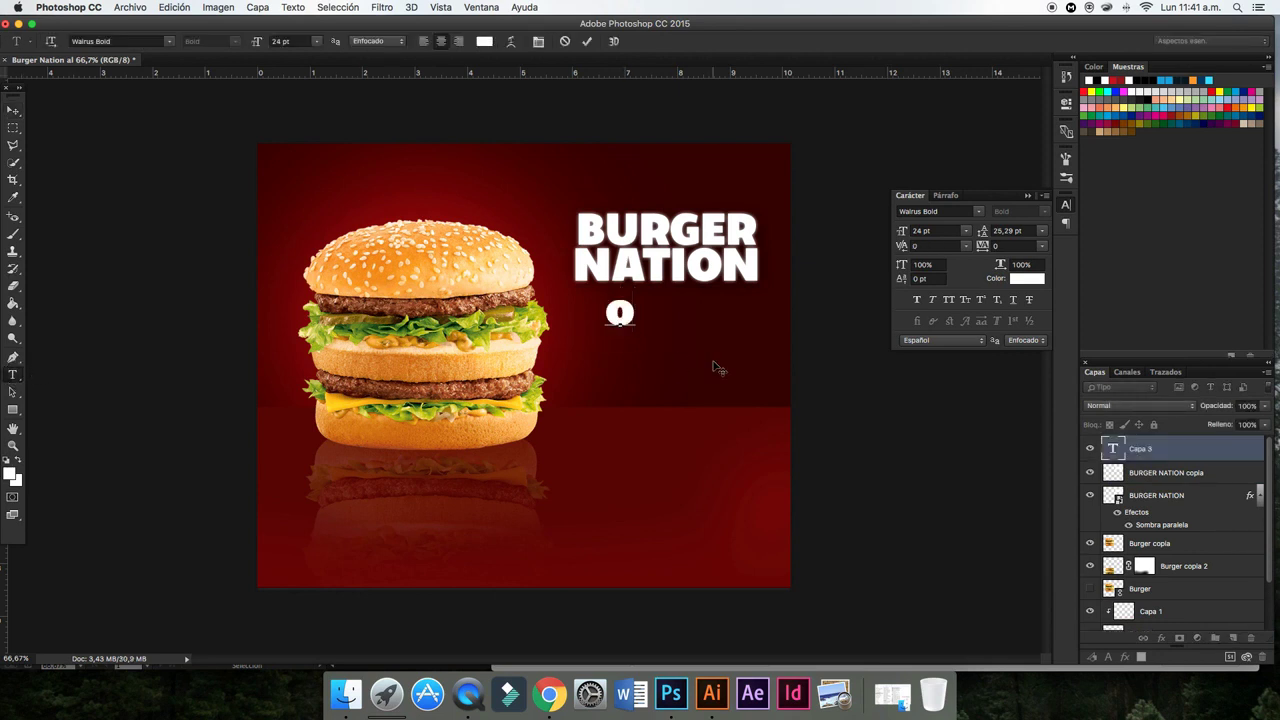
pyautogui.write('nly at')
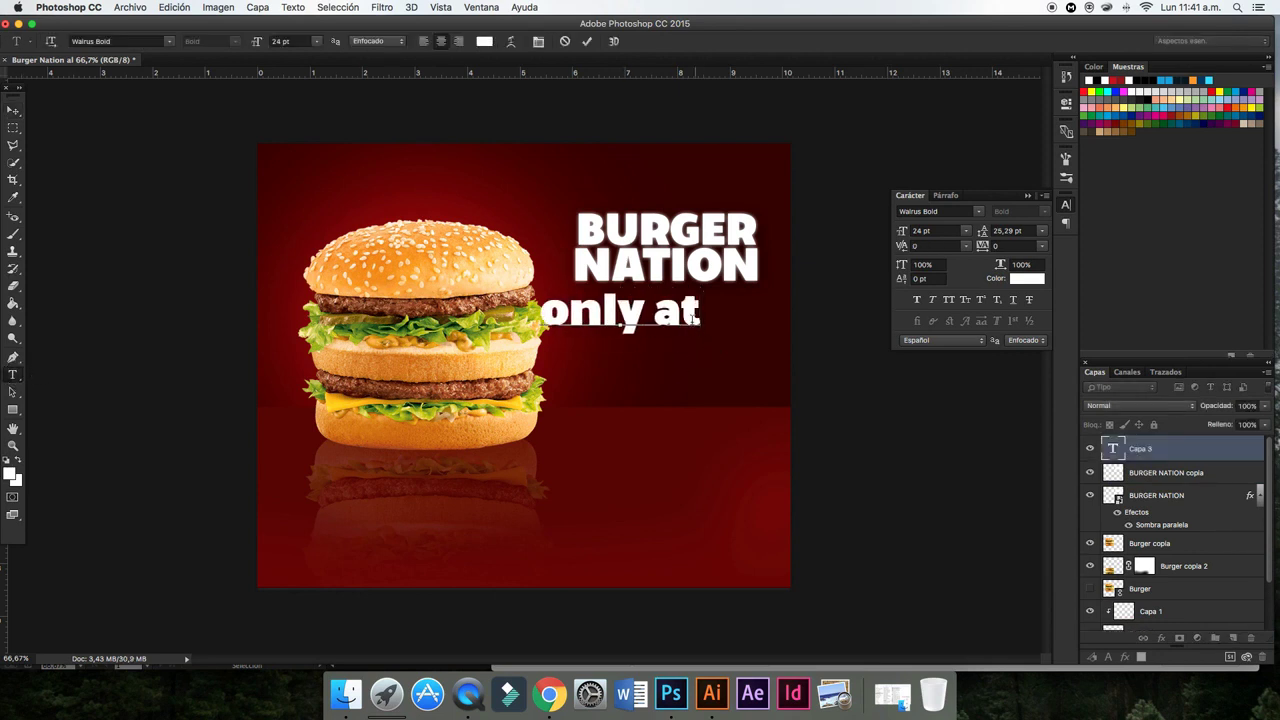
pyautogui.moveTo(700, 312); pyautogui.dragTo(518, 312)
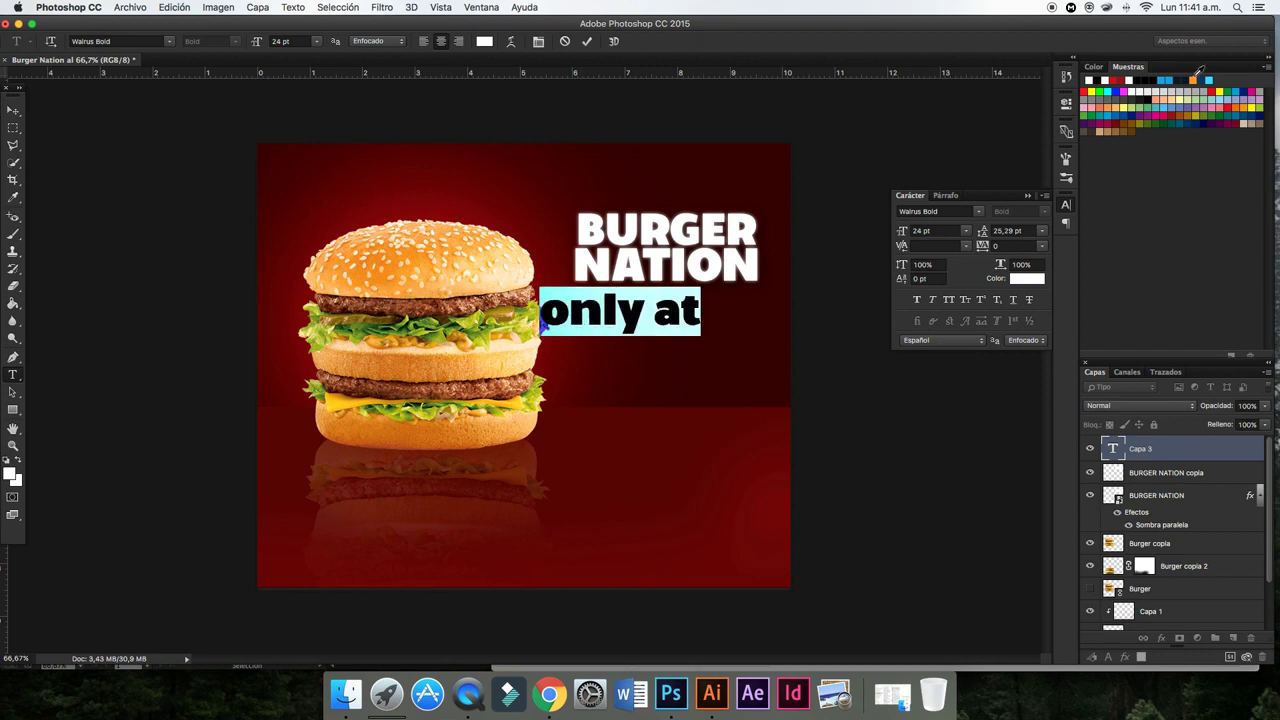
pyautogui.click(1197, 77)
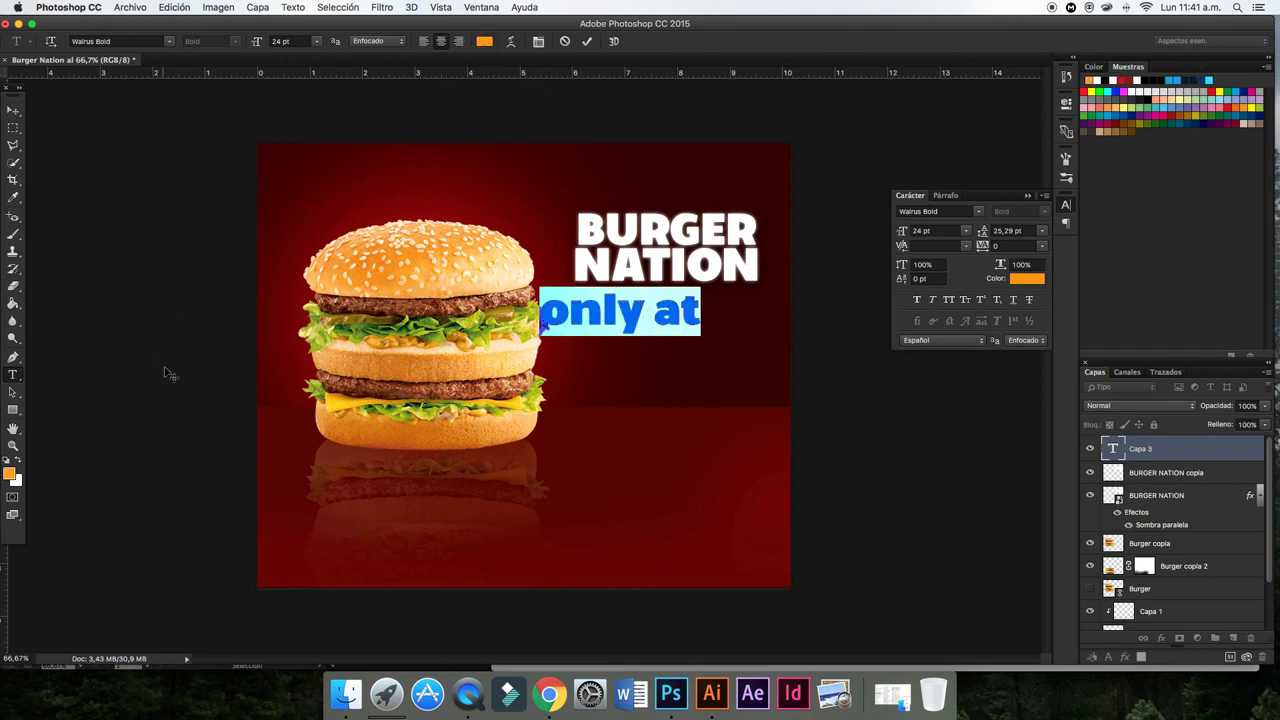
pyautogui.click(10, 473)
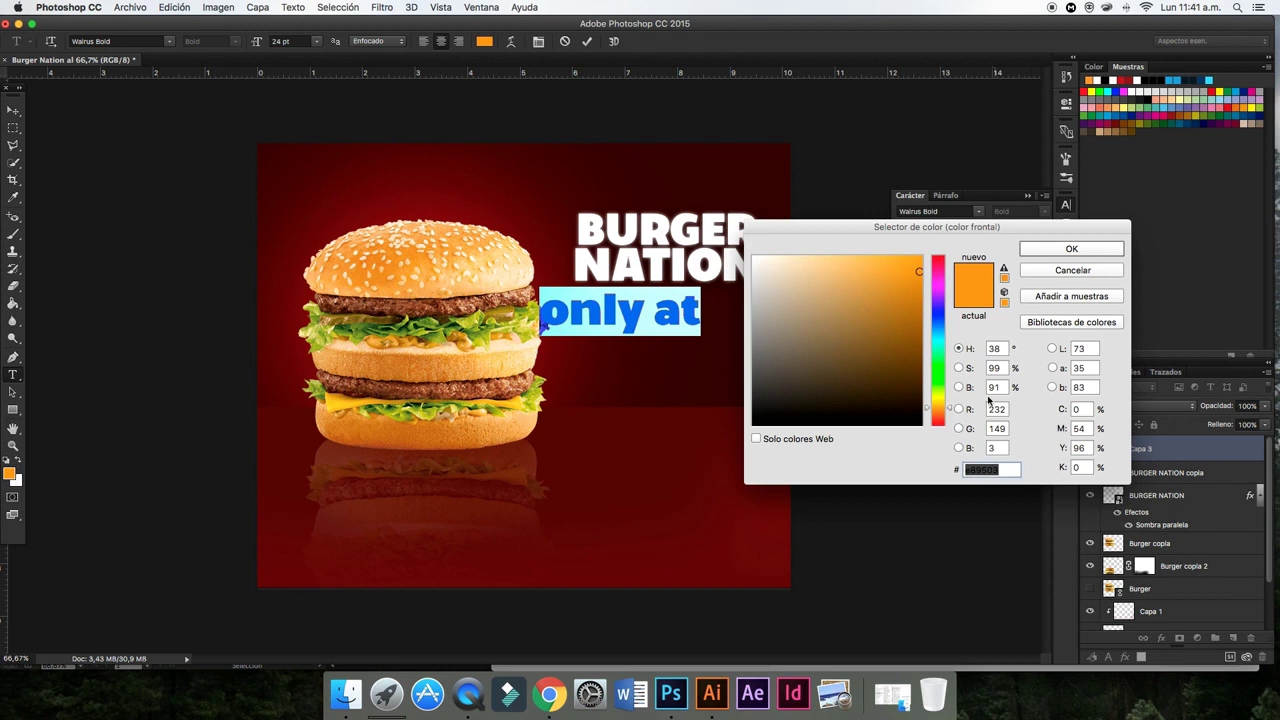
pyautogui.moveTo(949, 411); pyautogui.dragTo(948, 404)
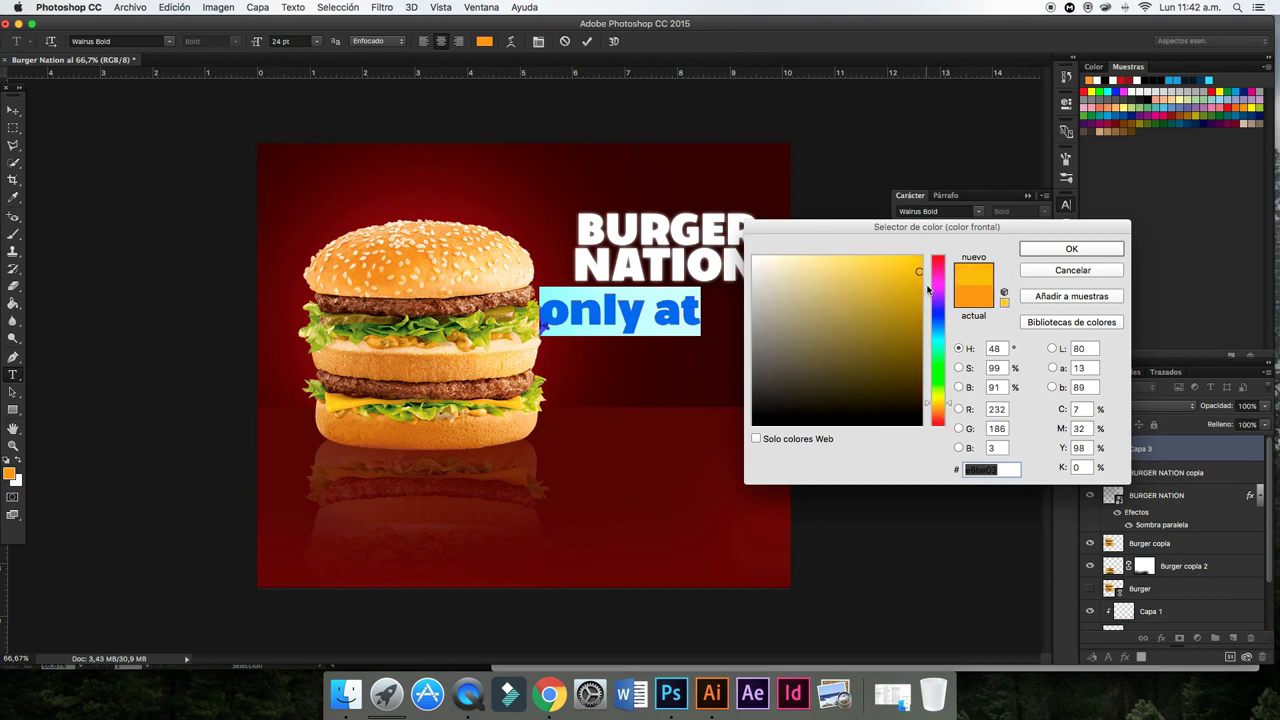
pyautogui.click(1071, 248)
# - Shrink 'only at' to about 57% and centre it under the title
pyautogui.click(13, 109)
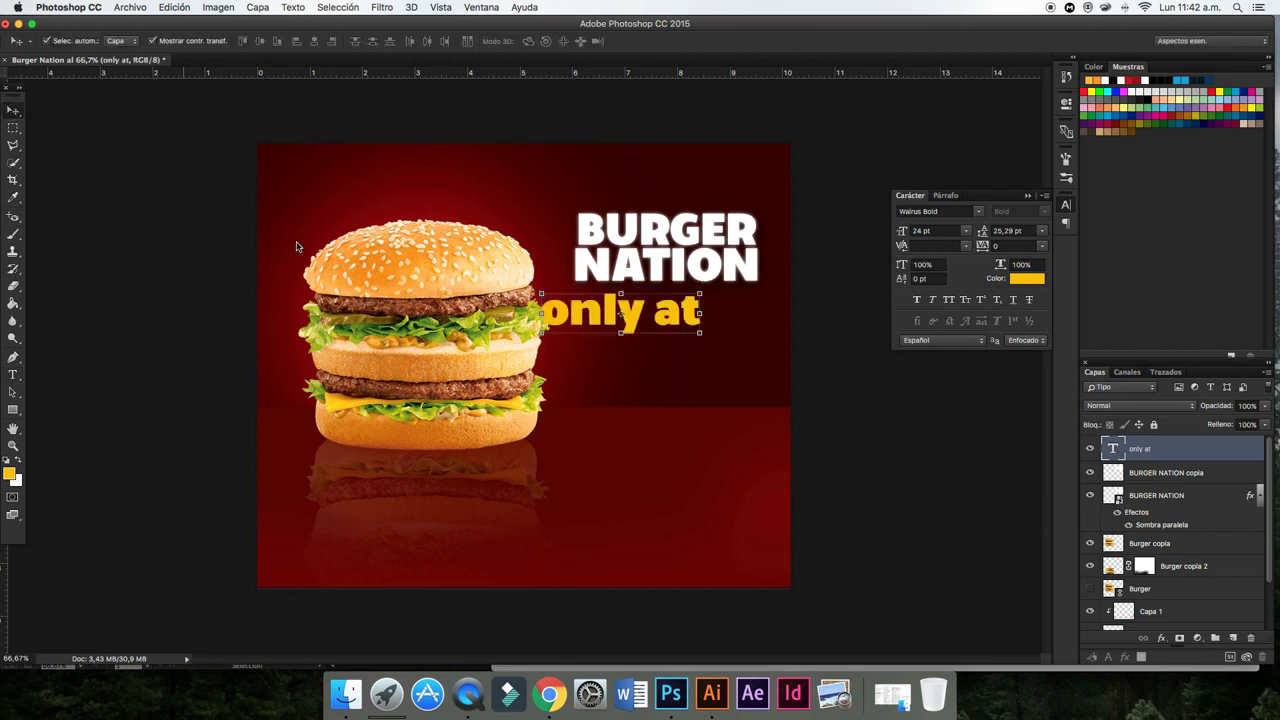
pyautogui.moveTo(700, 294)
pyautogui.mouseDown()
pyautogui.moveTo(600, 297)
pyautogui.moveTo(707, 312)
pyautogui.mouseUp()
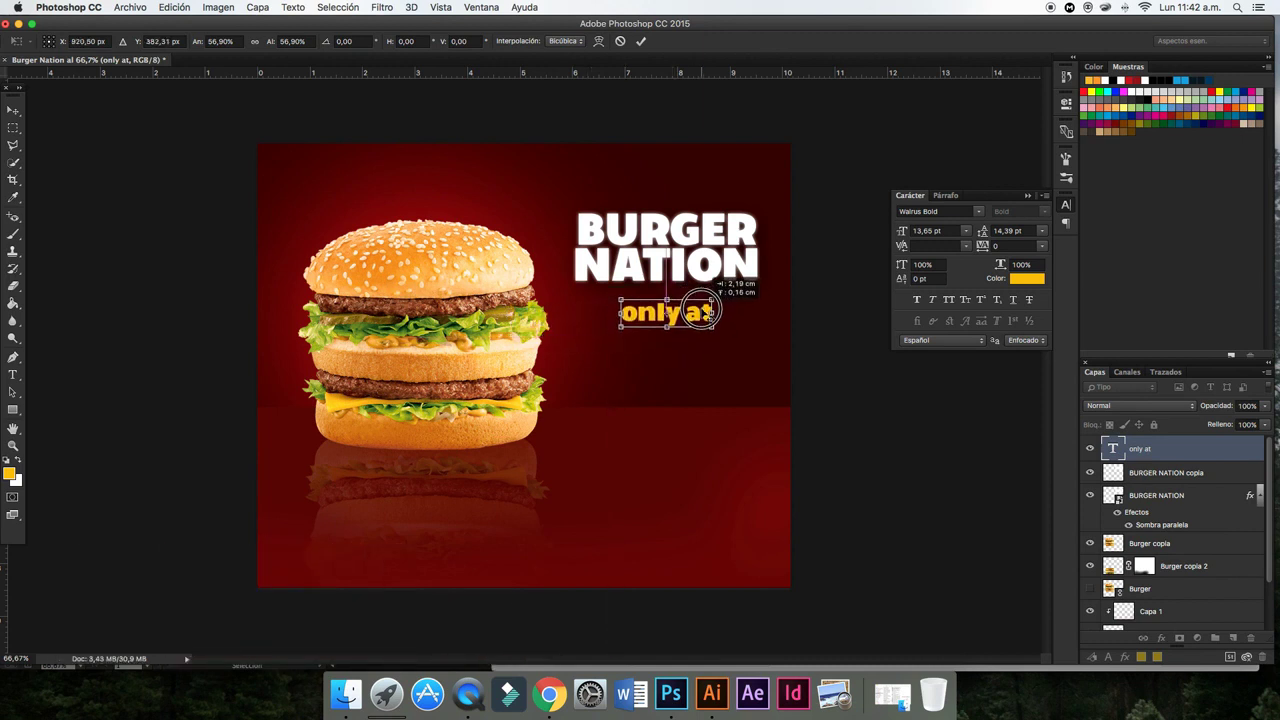
pyautogui.click(641, 41)
# - Nudge the title and 'only at' layers up two steps, then select only 'only at'
pyautogui.click(1168, 500)
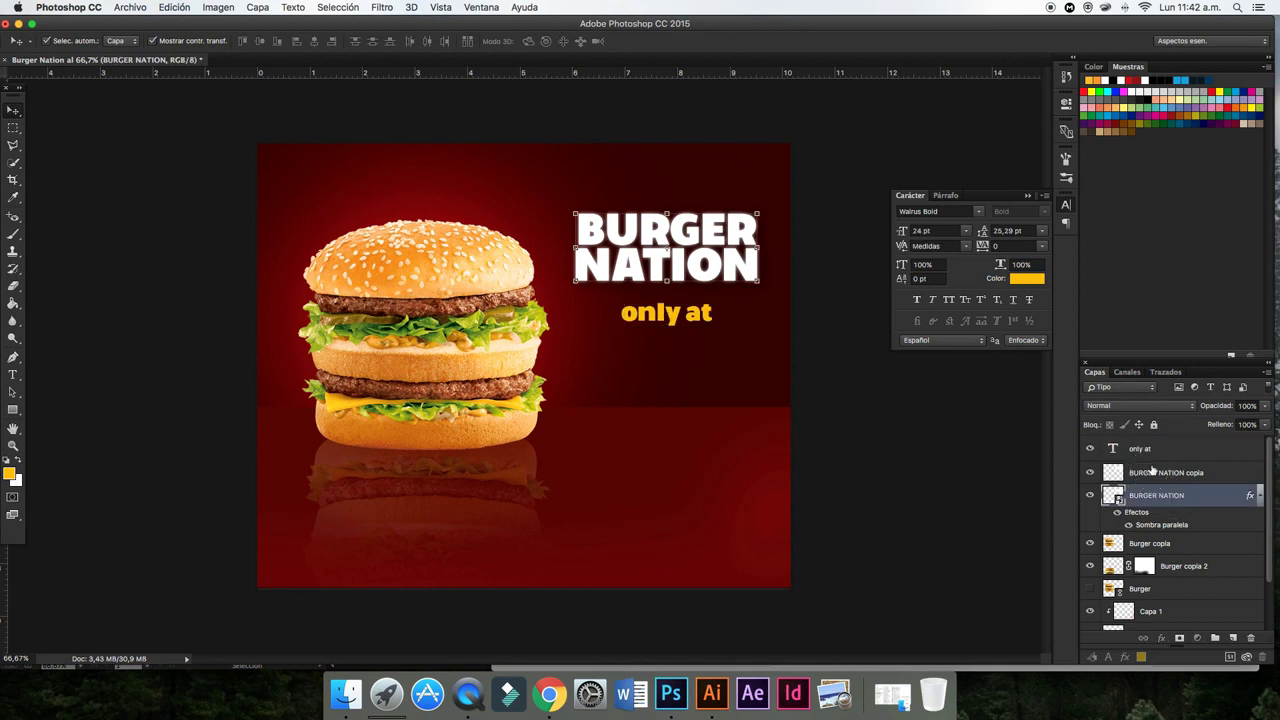
pyautogui.keyDown('shift'); pyautogui.click(1148, 452); pyautogui.keyUp('shift')
pyautogui.press('Up')
pyautogui.press('Up')
pyautogui.press('Up')
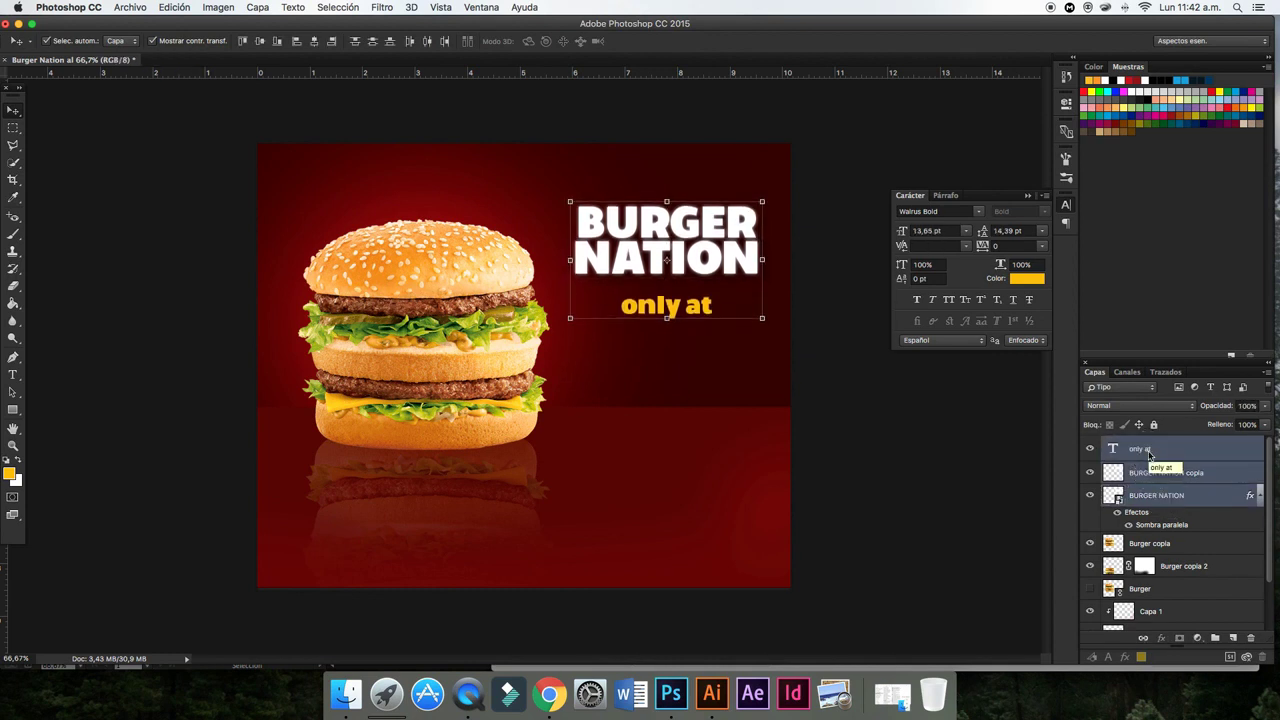
pyautogui.press('Up')
pyautogui.press('Up')
pyautogui.press('Up')
pyautogui.press('Up')
pyautogui.press('Up')
pyautogui.press('Up')
pyautogui.click(955, 463)
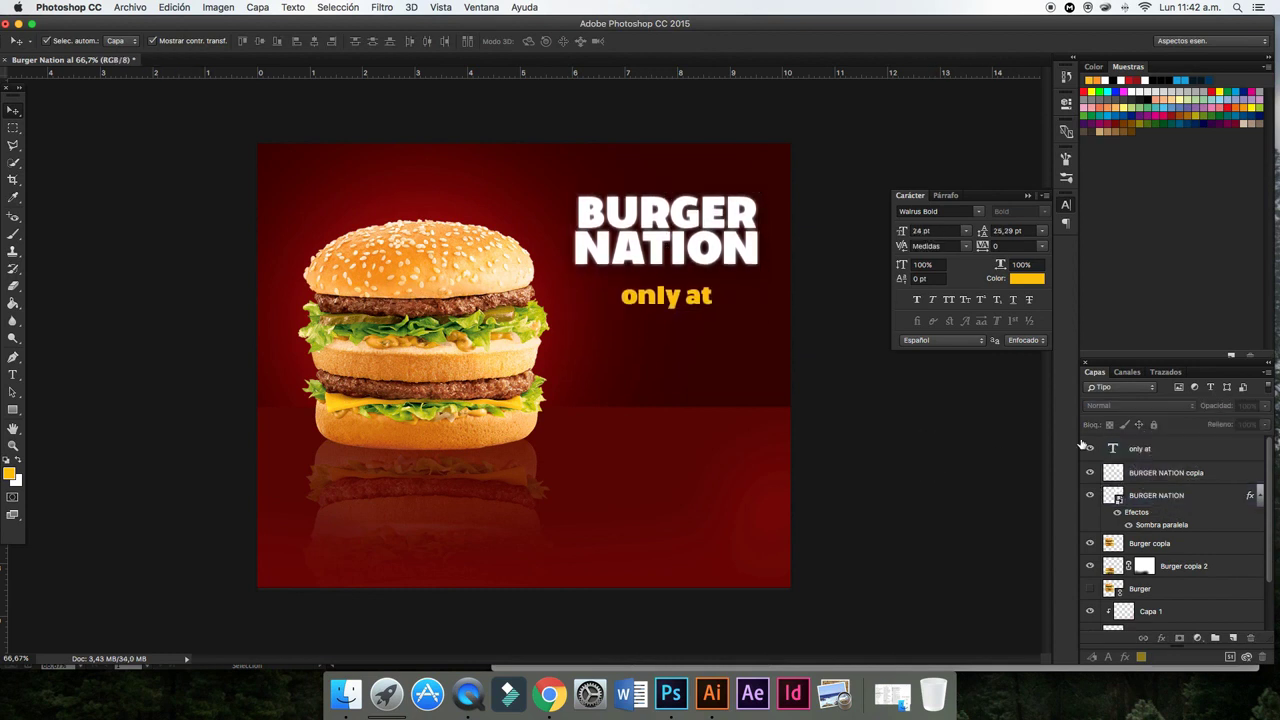
pyautogui.click(666, 296)
pyautogui.click(130, 7)
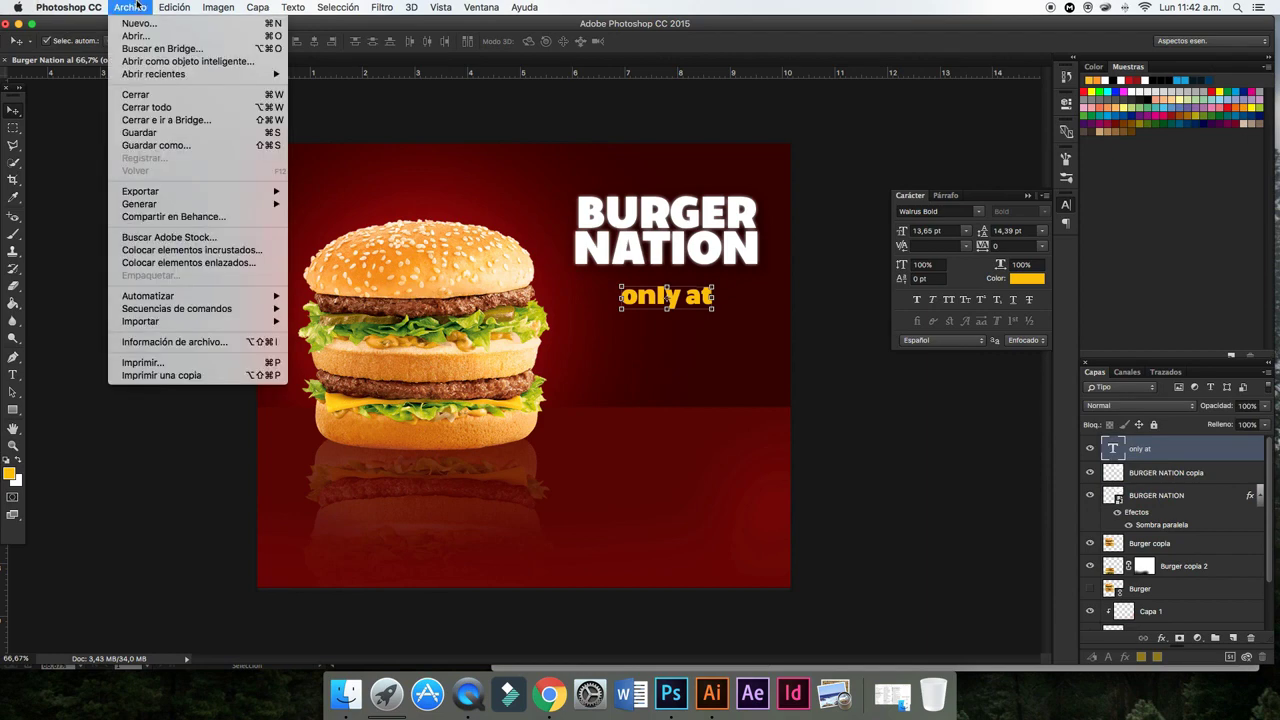
# - Place Logo.png into the ad as an embedded image
pyautogui.click(165, 250)
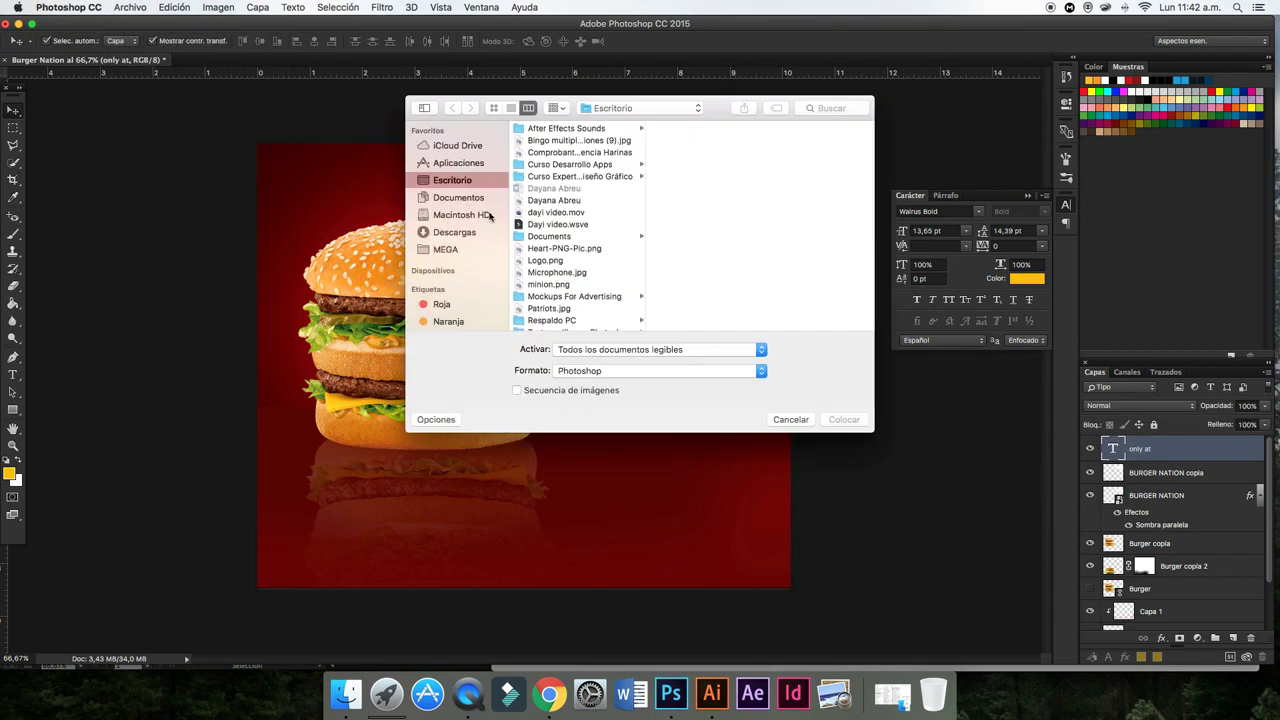
pyautogui.scroll(-3, 540, 290)
pyautogui.click(550, 229)
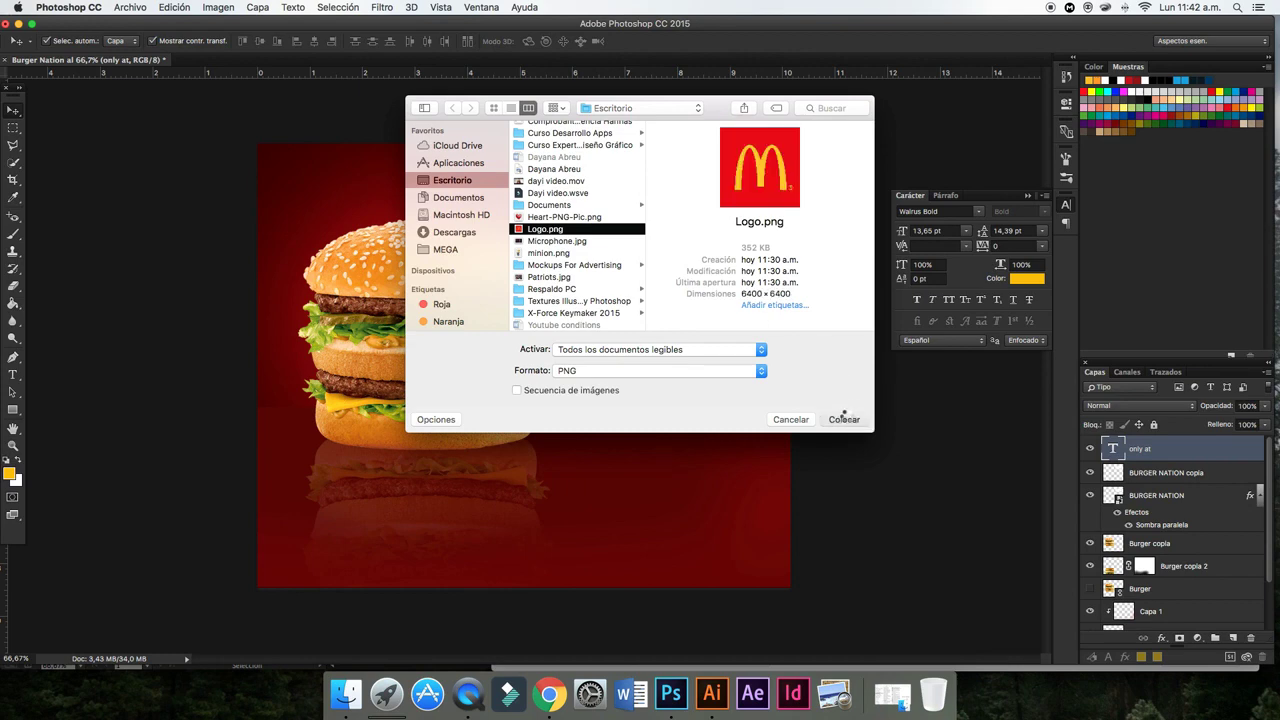
pyautogui.click(844, 418)
# - Shrink the logo to a small square and centre it just below 'only at'
pyautogui.moveTo(745, 144); pyautogui.dragTo(343, 459)
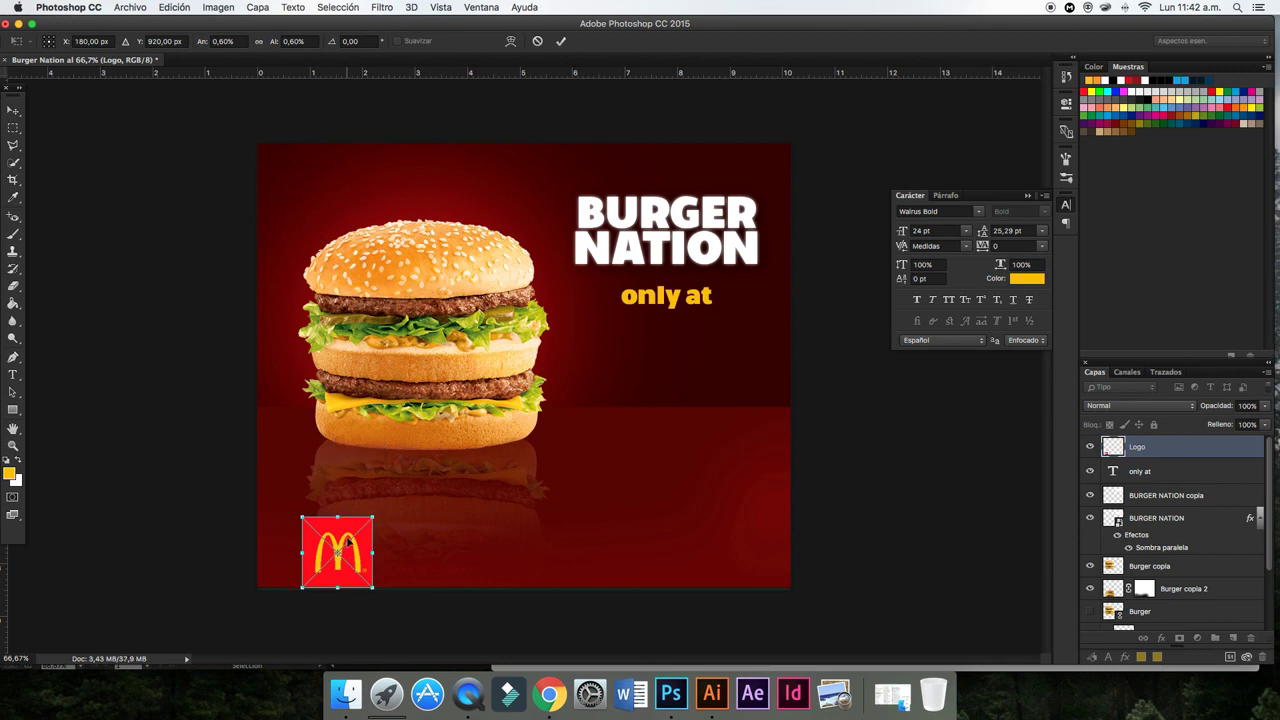
pyautogui.moveTo(361, 528); pyautogui.dragTo(677, 348)
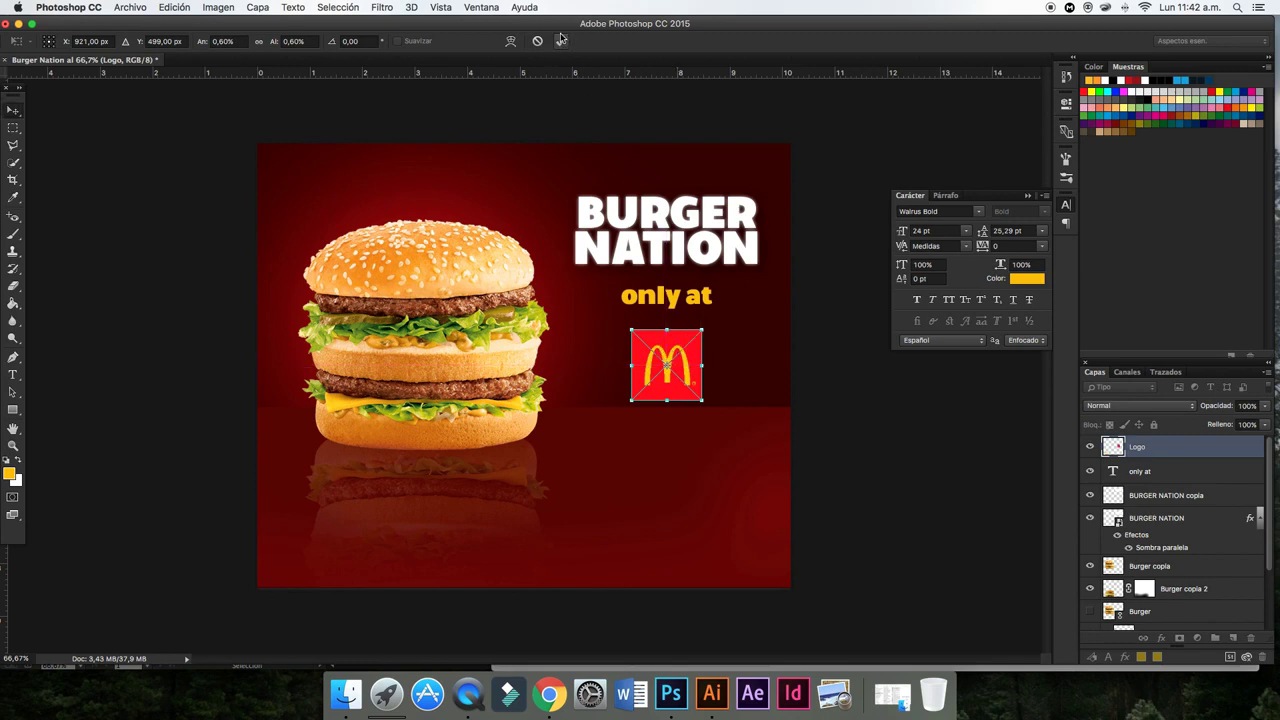
pyautogui.click(561, 40)
pyautogui.press('Up')
pyautogui.press('Up')
pyautogui.press('Up')
pyautogui.press('Up')
pyautogui.press('Up')
pyautogui.press('Up')
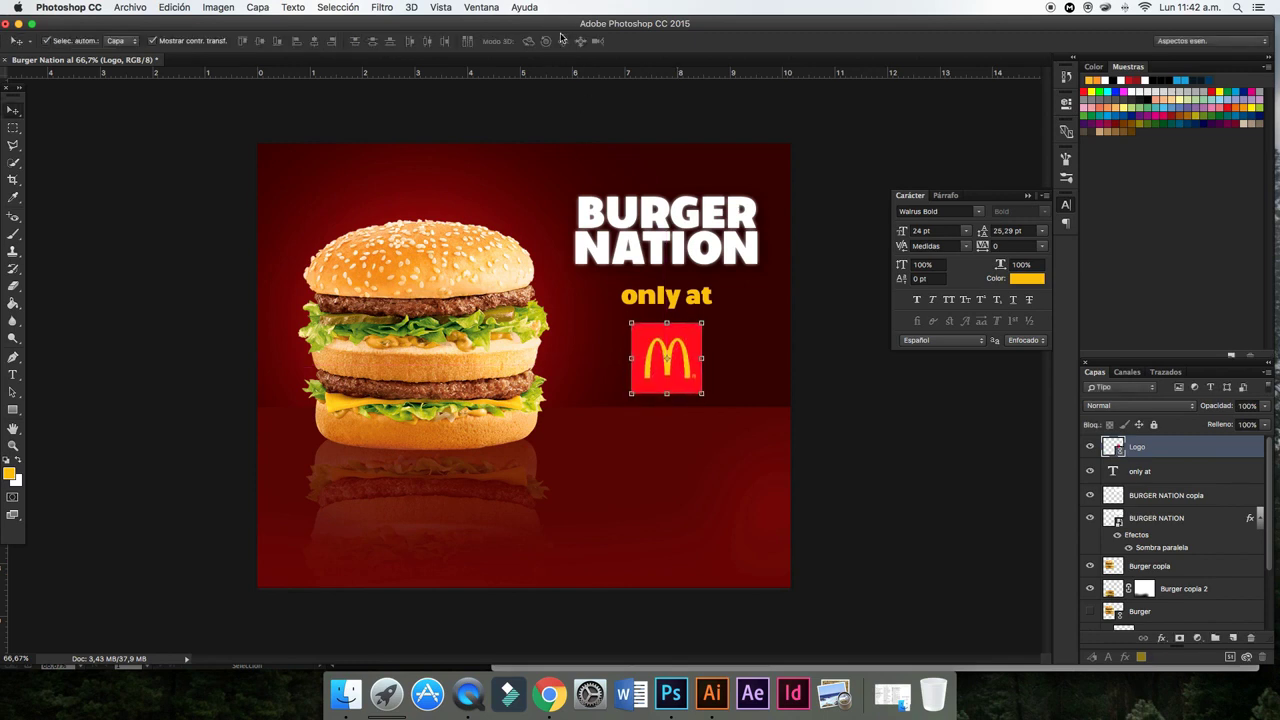
pyautogui.press('Up')
pyautogui.press('Up')
pyautogui.press('Up')
# - Raise the Burger copia layer's contrast to 43 with Brightness/Contrast
pyautogui.click(838, 434)
pyautogui.scroll(-3, 1222, 612)
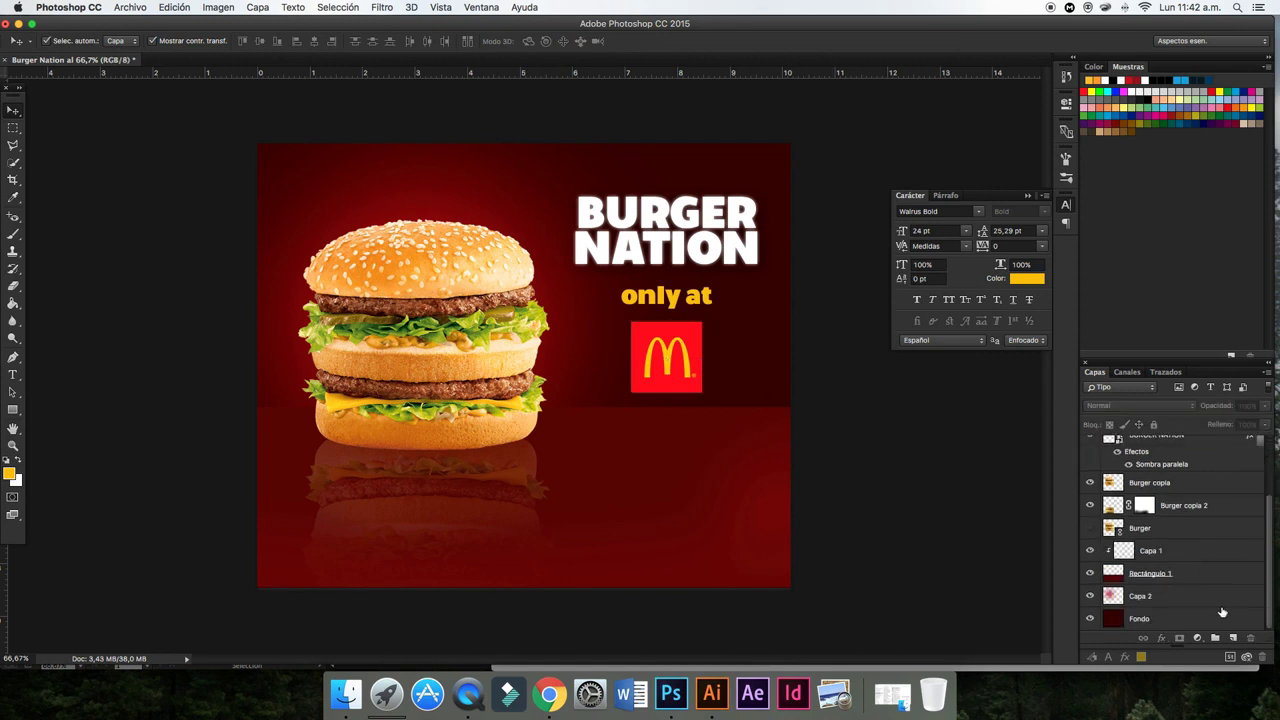
pyautogui.click(1174, 578)
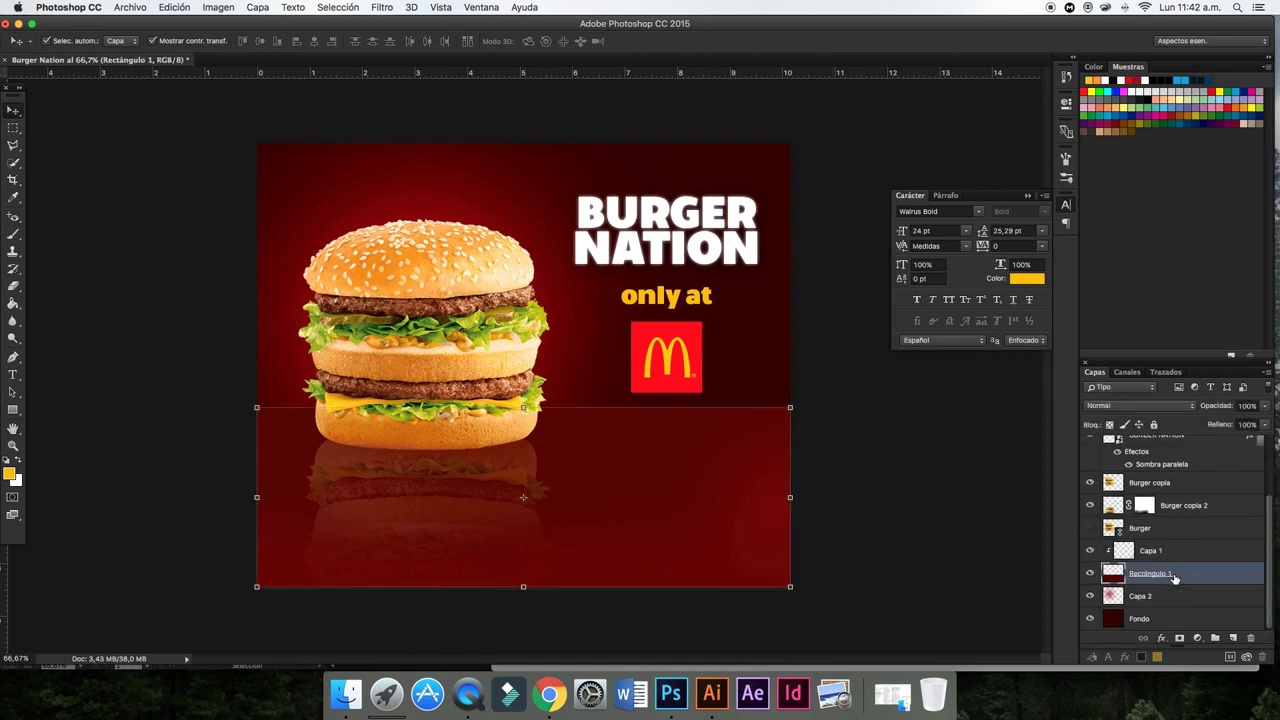
pyautogui.click(915, 514)
pyautogui.click(452, 276)
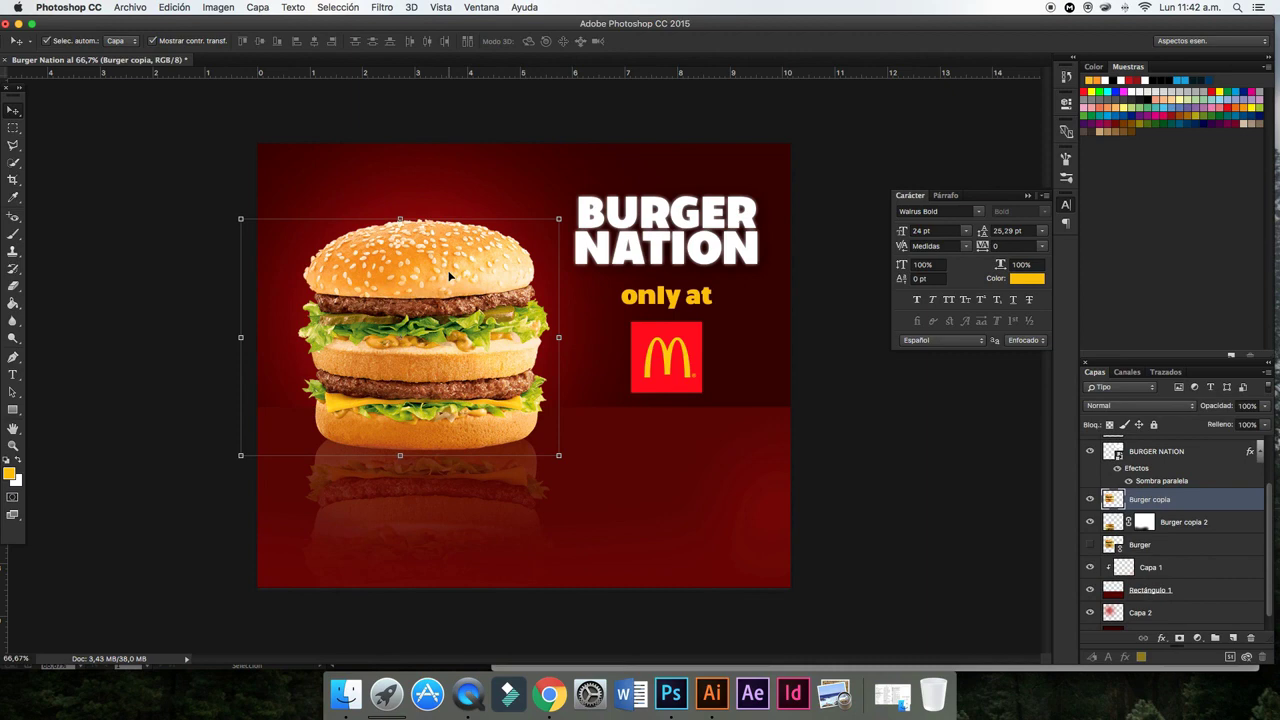
pyautogui.click(210, 7)
pyautogui.click(400, 50)
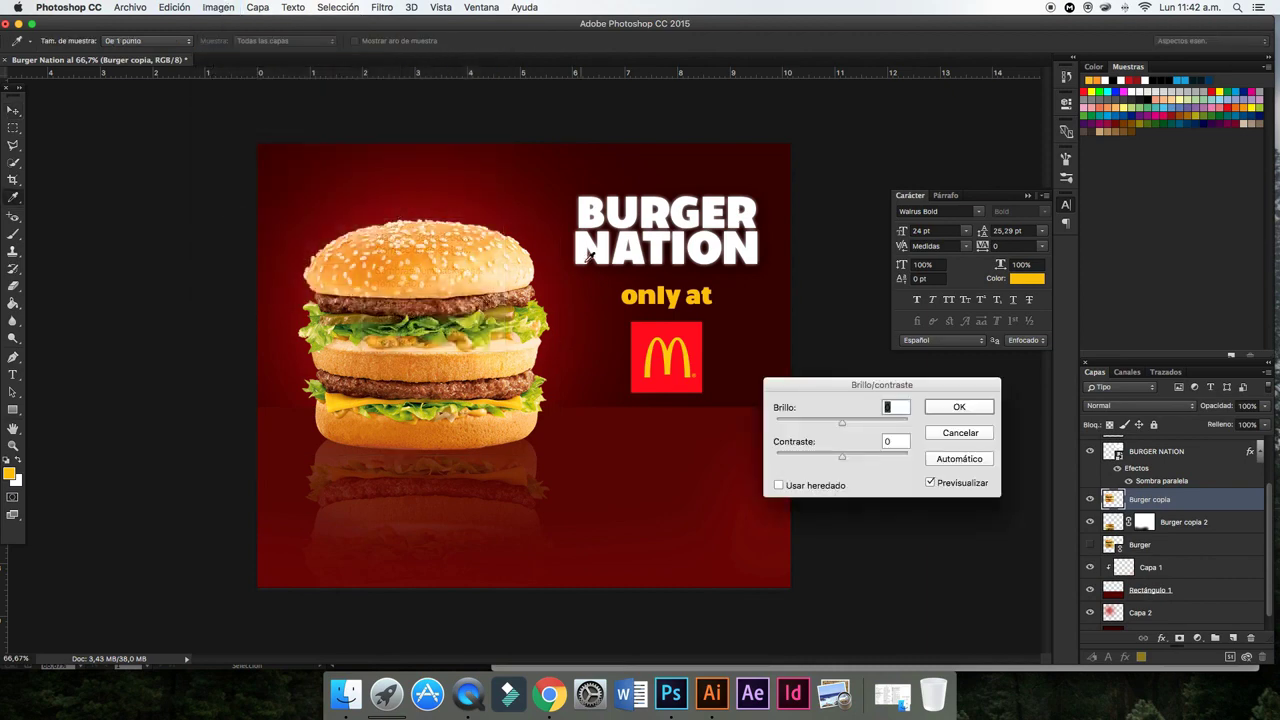
pyautogui.press('Tab')
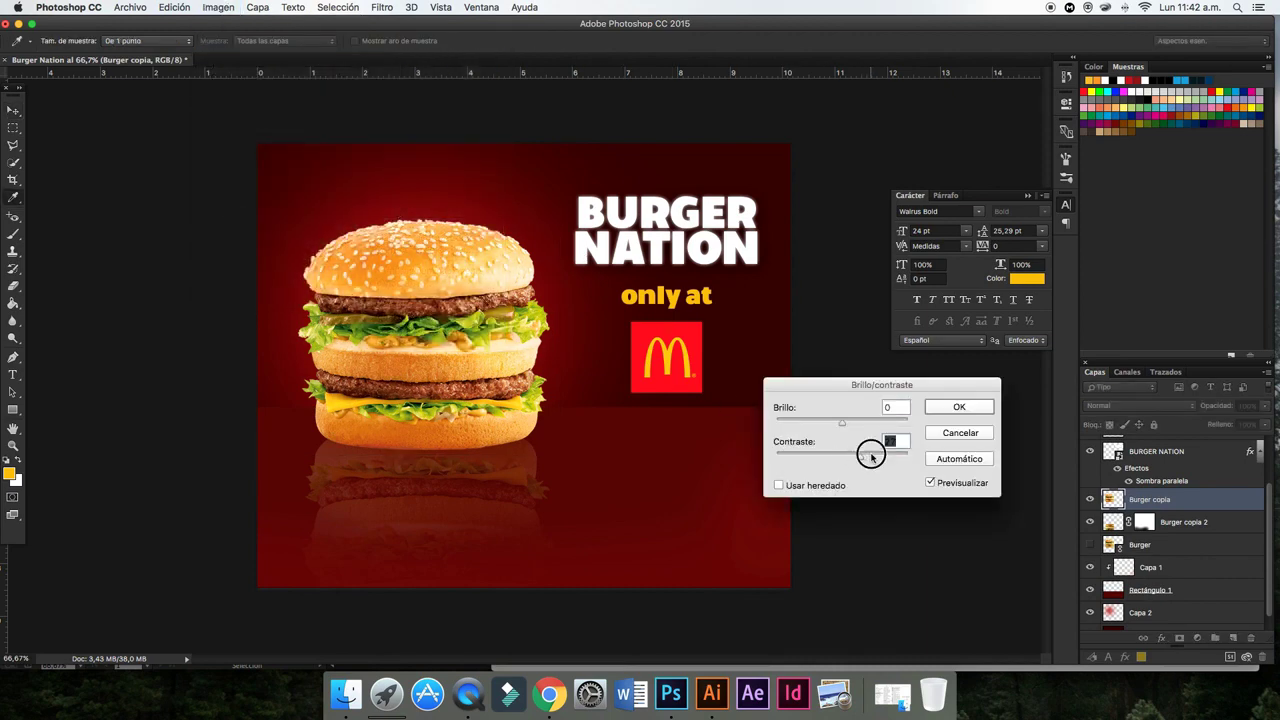
pyautogui.click(837, 423)
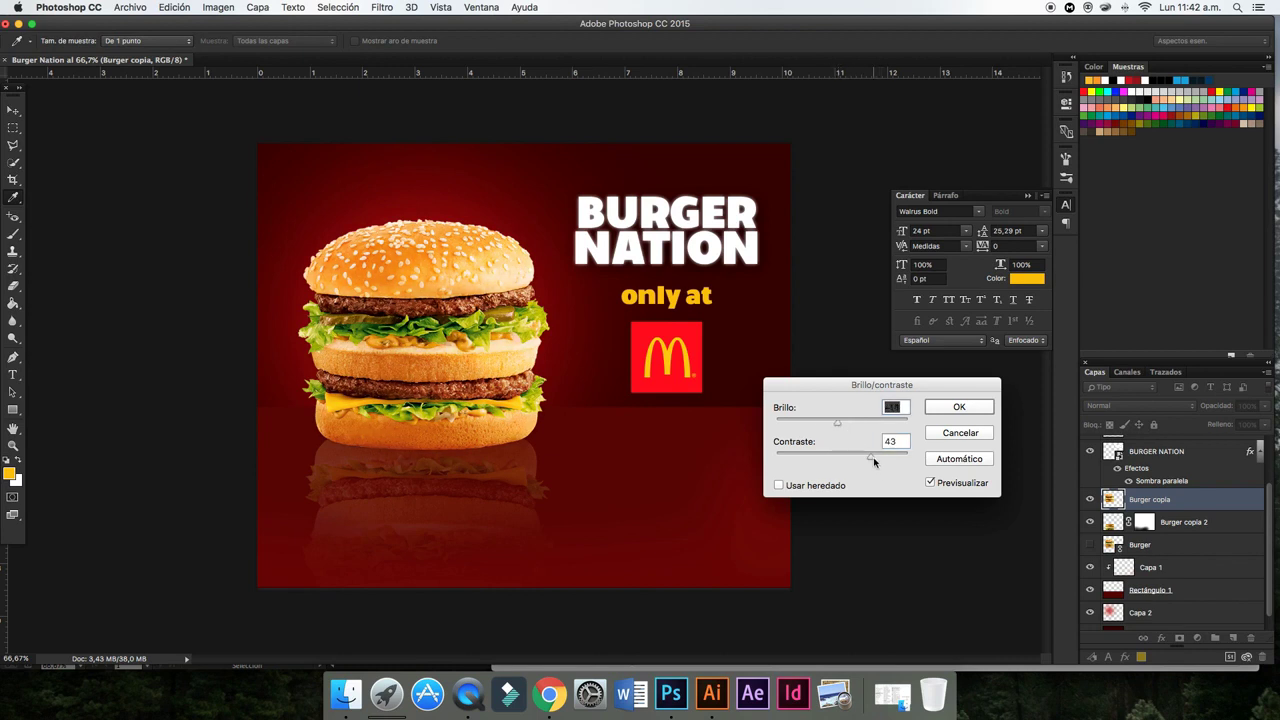
pyautogui.click(870, 455)
pyautogui.click(956, 407)
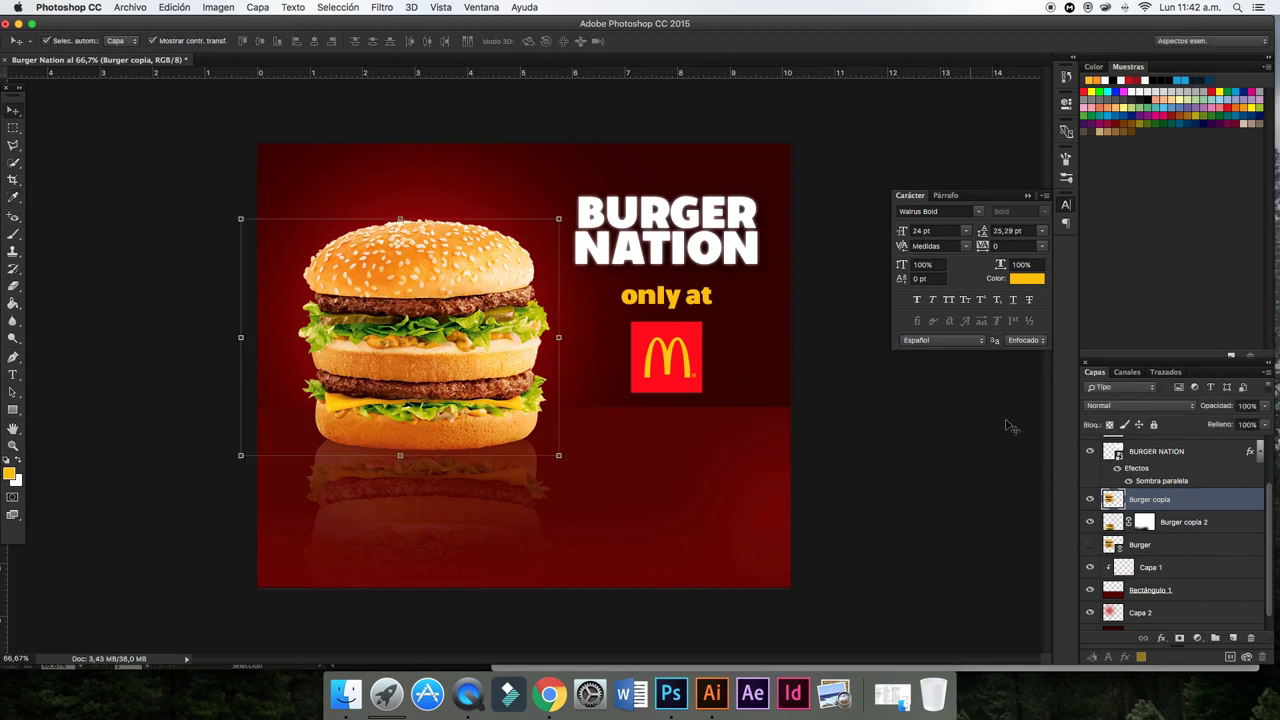
# - Add a new empty layer, Capa 3, from the Layers panel menu
pyautogui.click(1268, 374)
pyautogui.click(1134, 230)
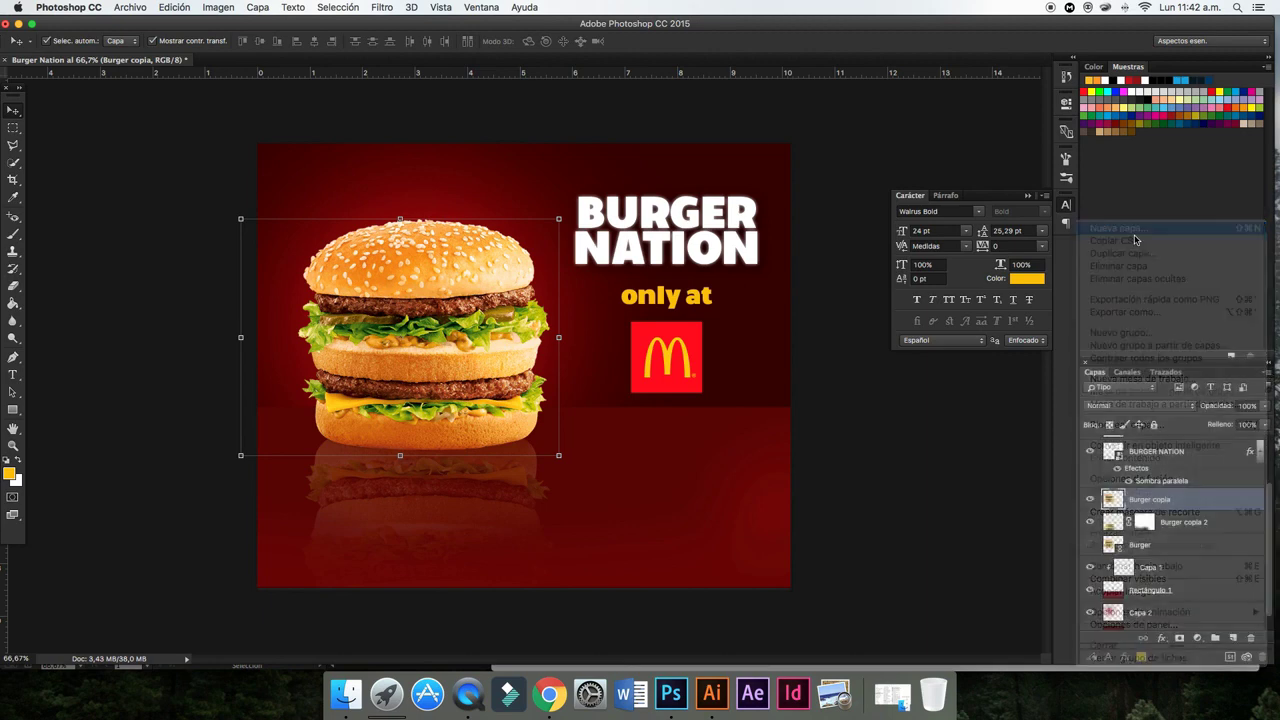
pyautogui.click(775, 287)
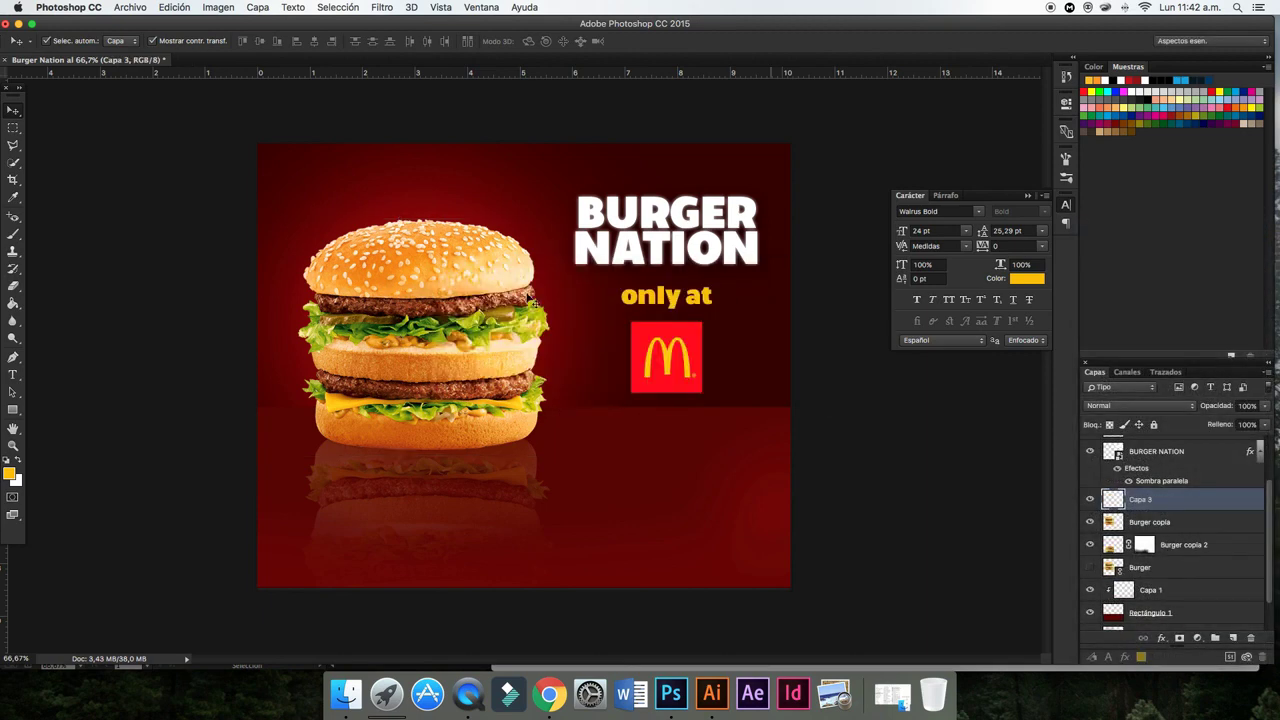
# - Paint a soft 317 px black patch over the burger's lower half on Capa 3
pyautogui.click(1120, 79)
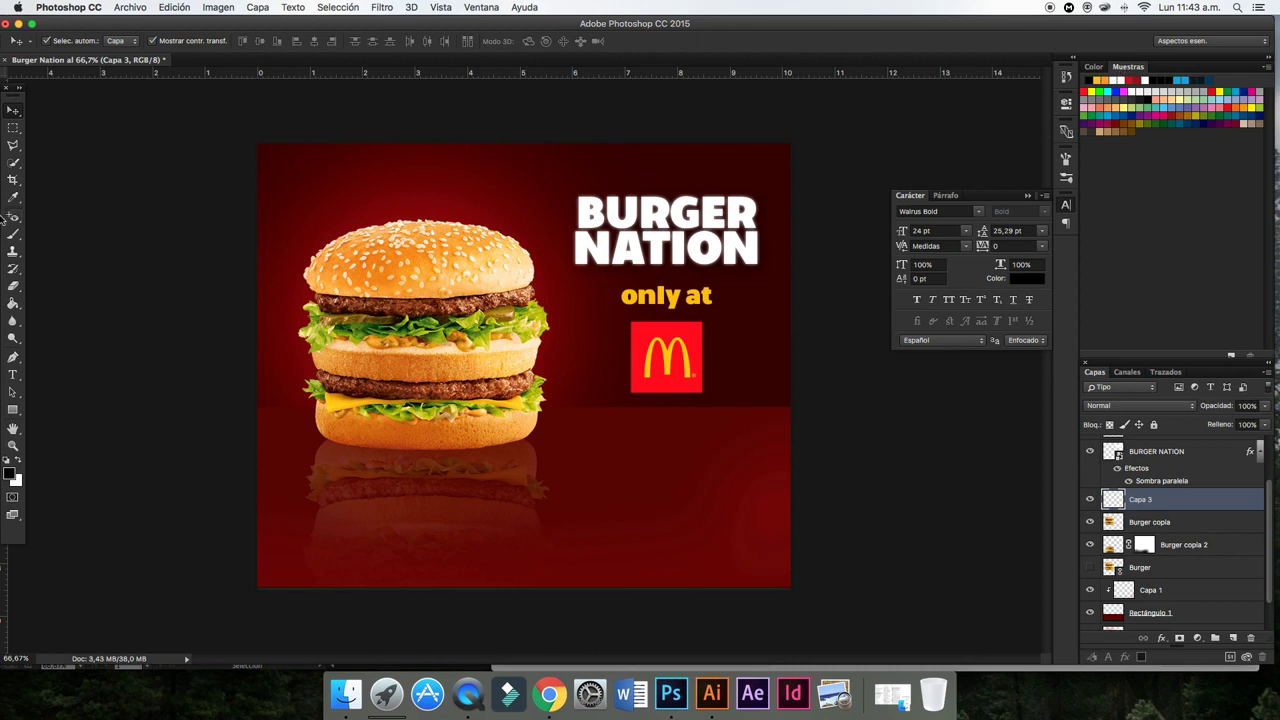
pyautogui.click(13, 233)
pyautogui.click(64, 42)
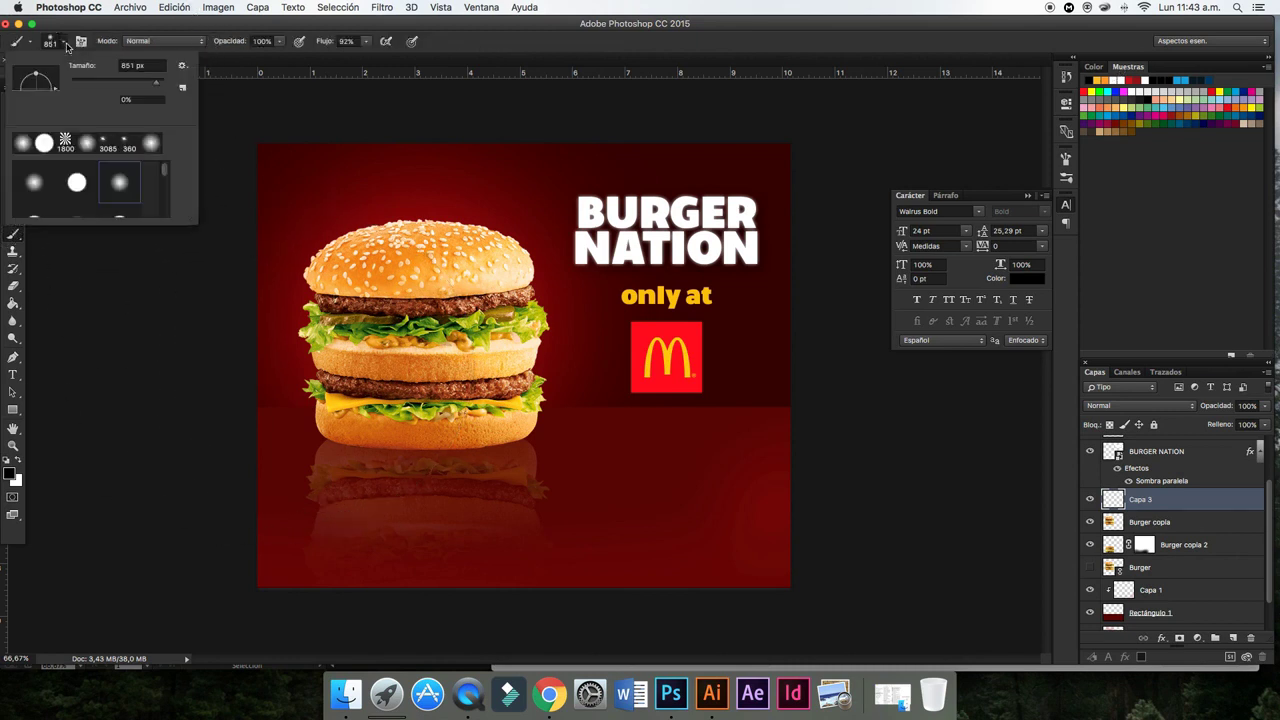
pyautogui.click(125, 83)
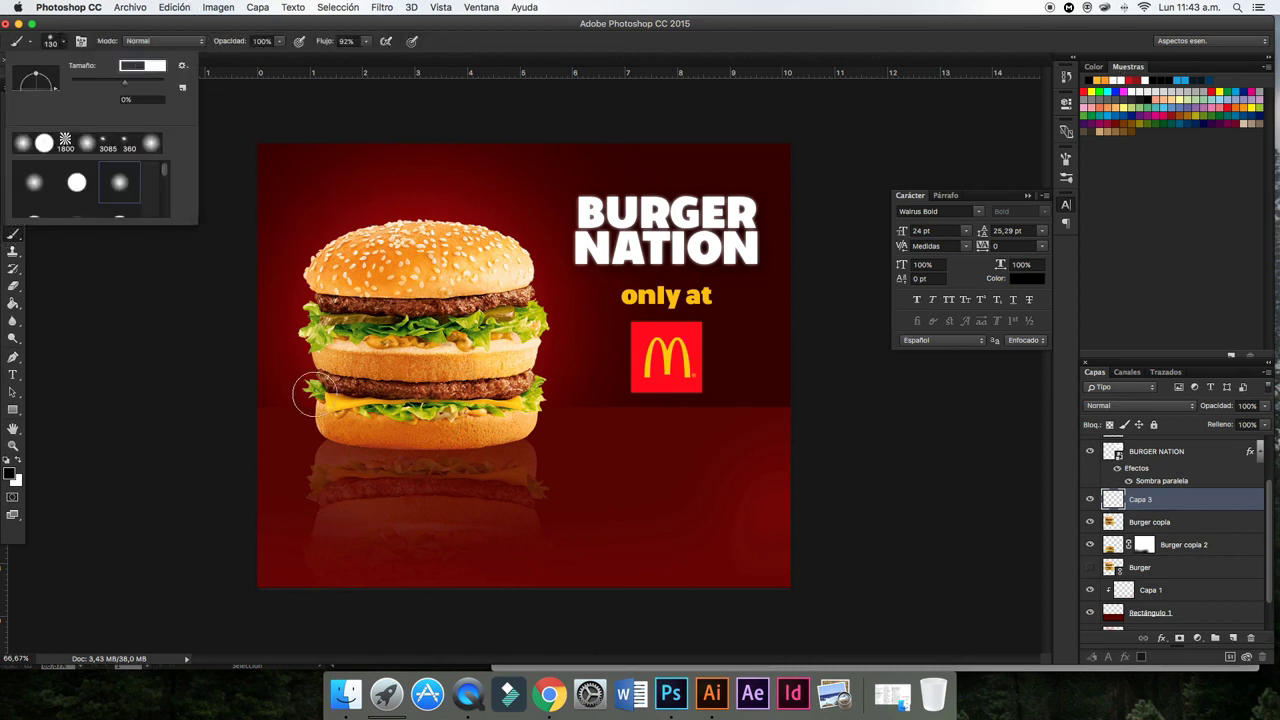
pyautogui.click(147, 83)
pyautogui.moveTo(303, 383)
pyautogui.mouseDown()
pyautogui.moveTo(505, 383)
pyautogui.moveTo(457, 457)
pyautogui.moveTo(386, 371)
pyautogui.moveTo(305, 386)
pyautogui.mouseUp()
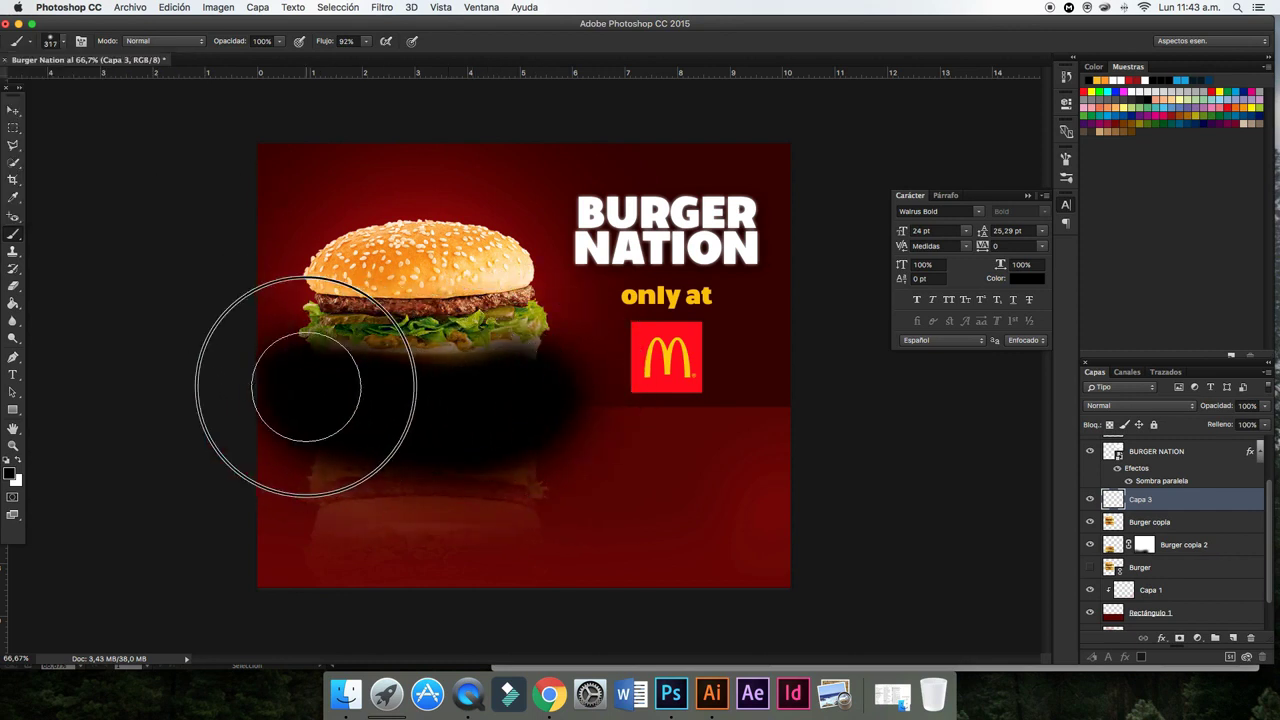
pyautogui.click(13, 110)
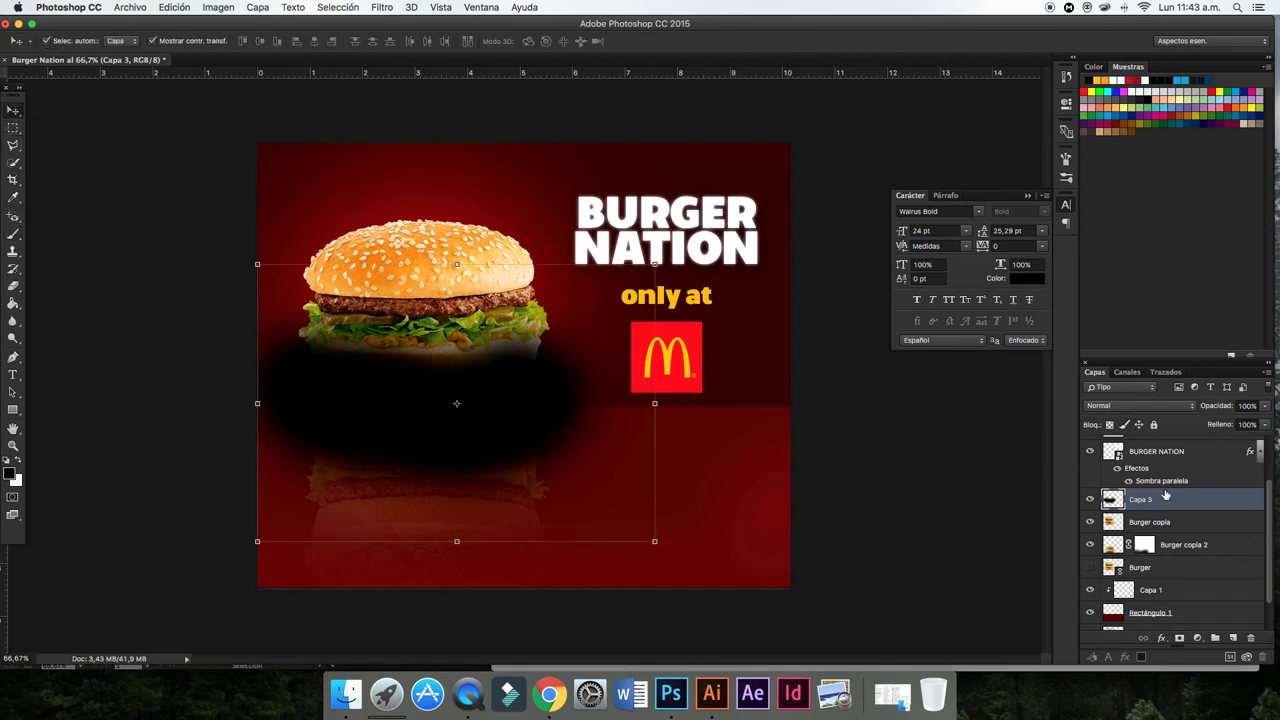
# - Clip Capa 3 to Burger copia with Superponer blending at 38% opacity
pyautogui.keyDown('alt'); pyautogui.click(1148, 508); pyautogui.keyUp('alt')
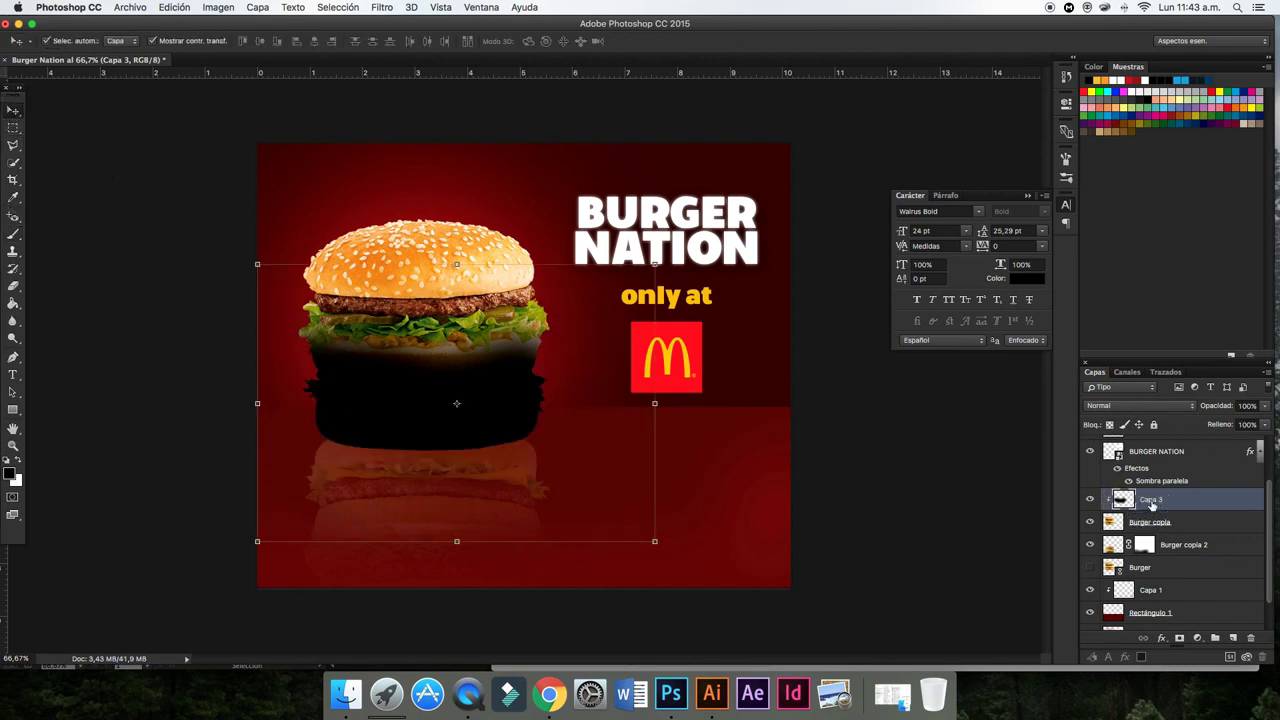
pyautogui.click(1160, 406)
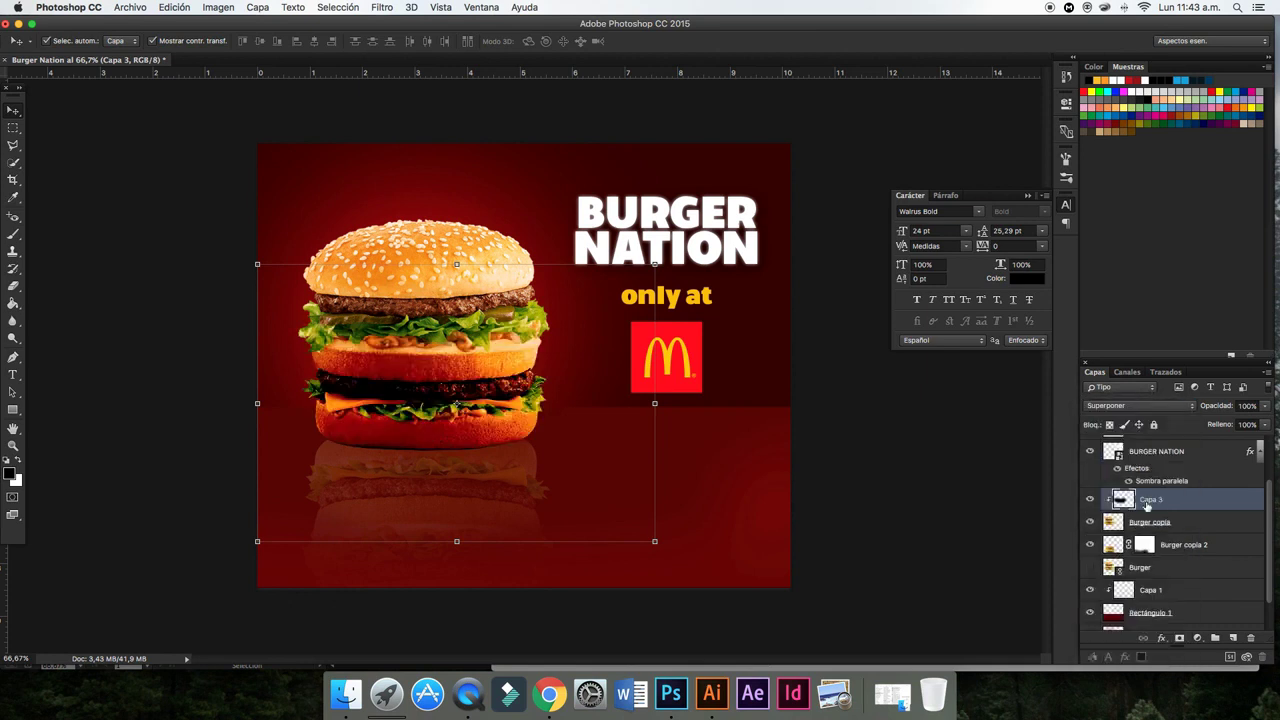
pyautogui.click(1264, 406)
pyautogui.moveTo(1258, 424); pyautogui.dragTo(1231, 424)
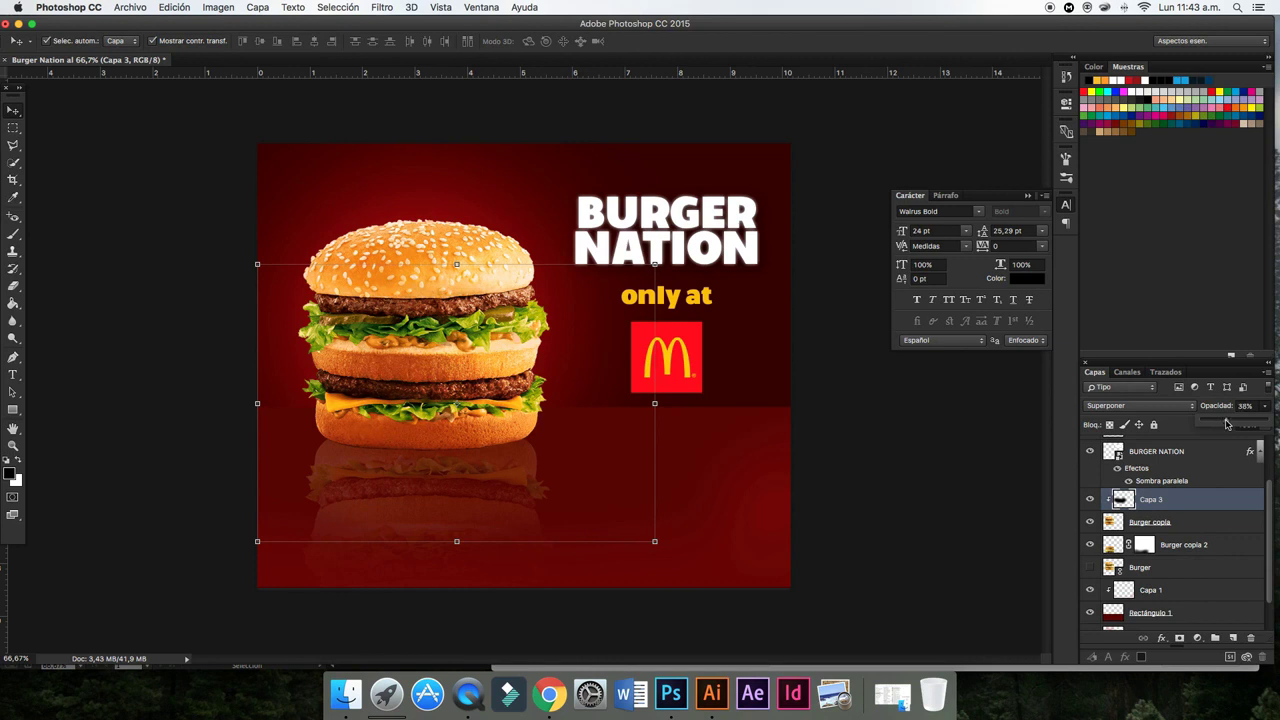
pyautogui.click(975, 447)
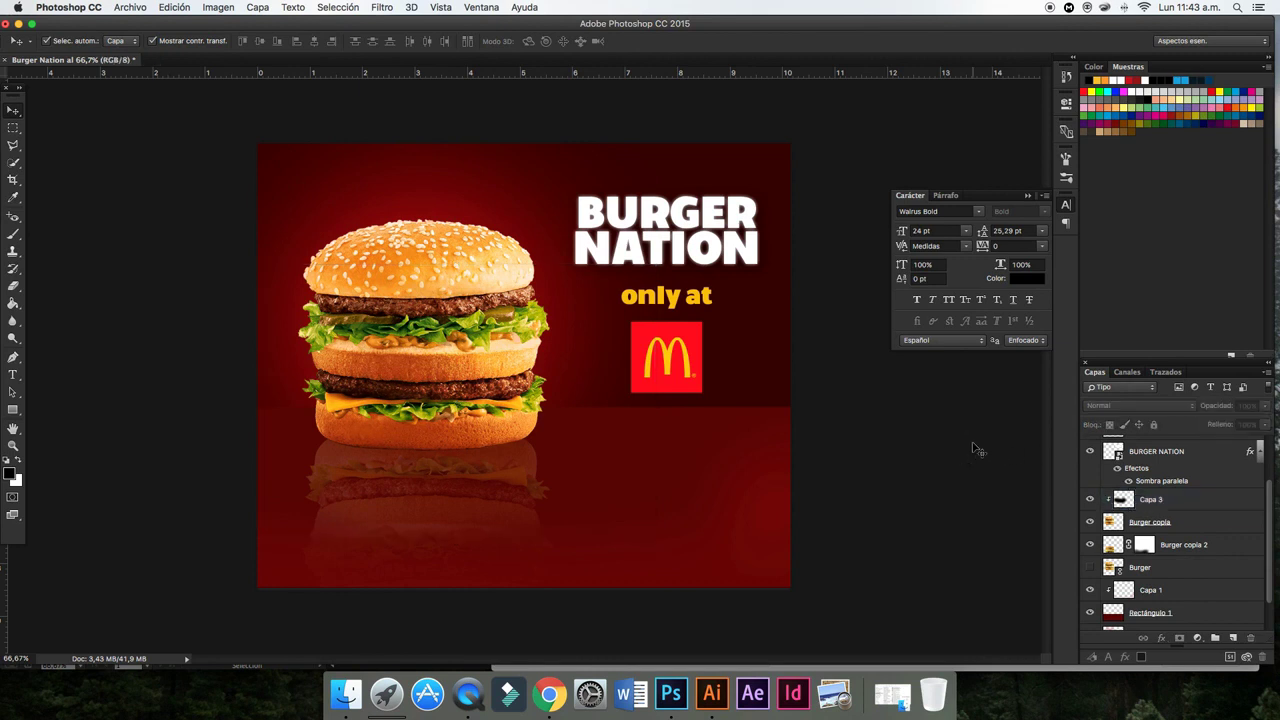
# - Reselect Capa 3 and create another new layer above it
pyautogui.click(1165, 500)
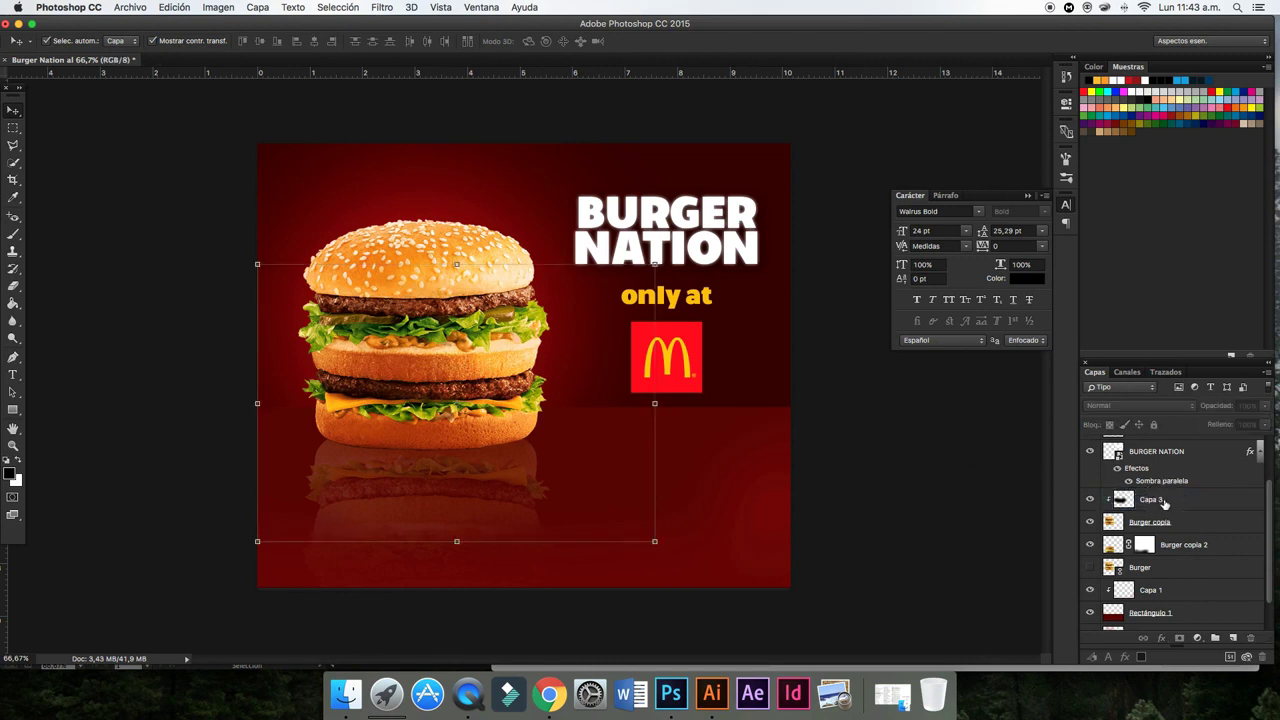
pyautogui.click(1267, 372)
pyautogui.click(1117, 228)
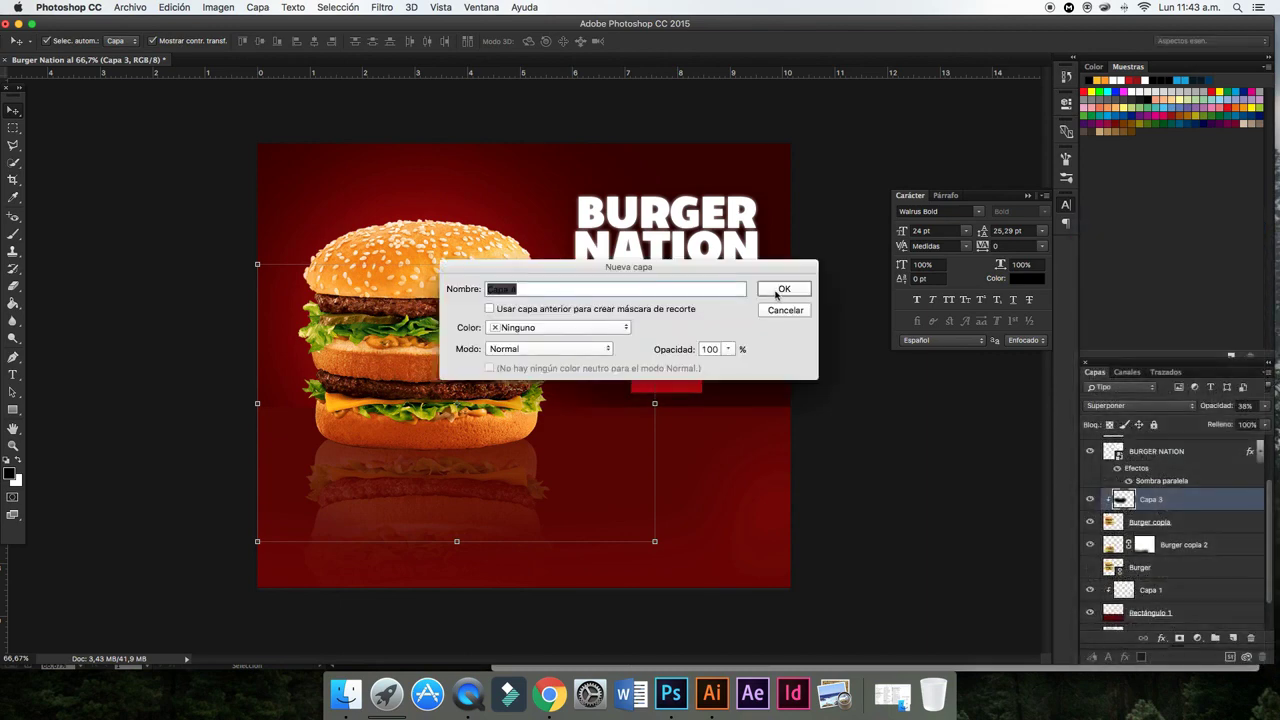
# - Draw a flat black ellipse under the burger's base
pyautogui.click(783, 297)
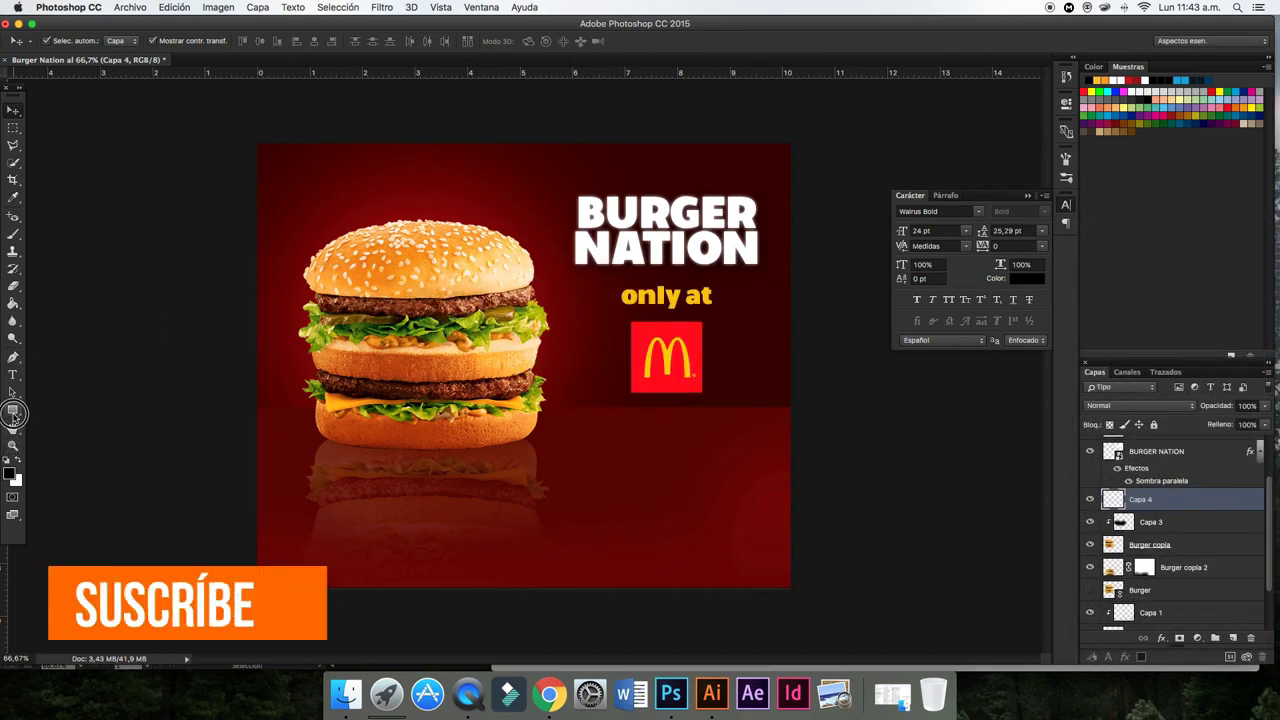
pyautogui.click(13, 410)
pyautogui.click(80, 431)
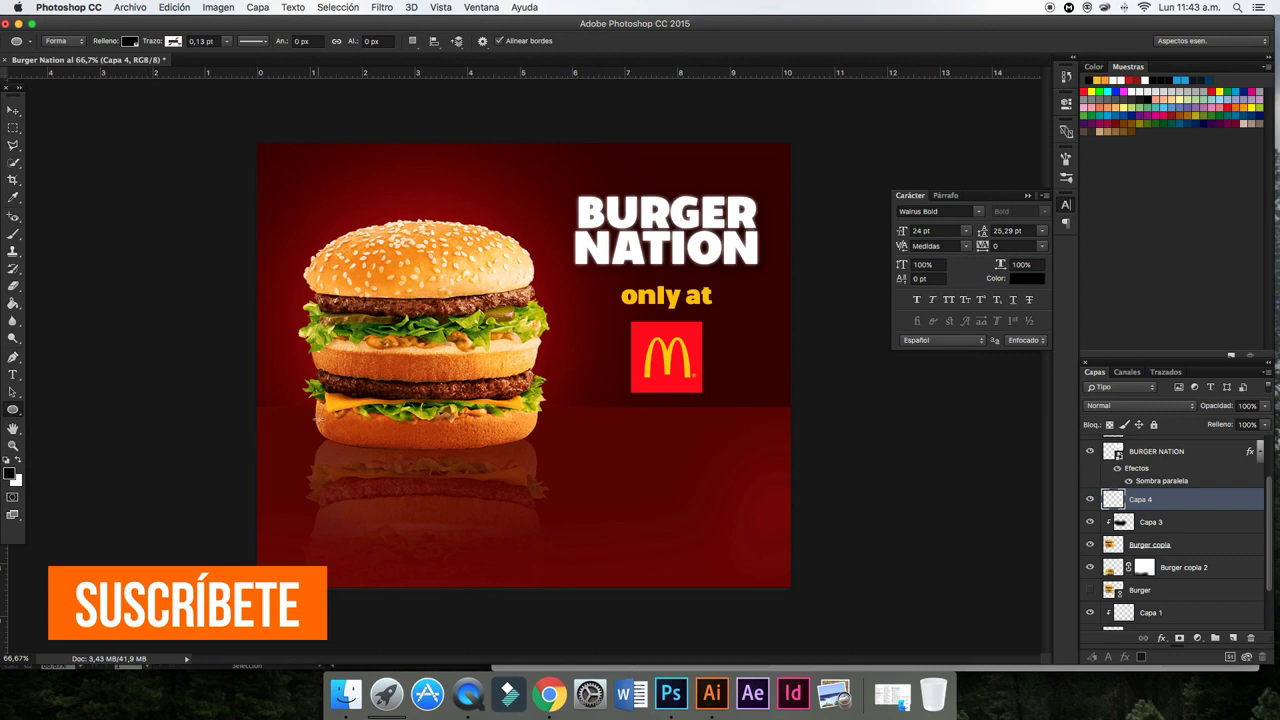
pyautogui.moveTo(316, 421); pyautogui.dragTo(533, 452)
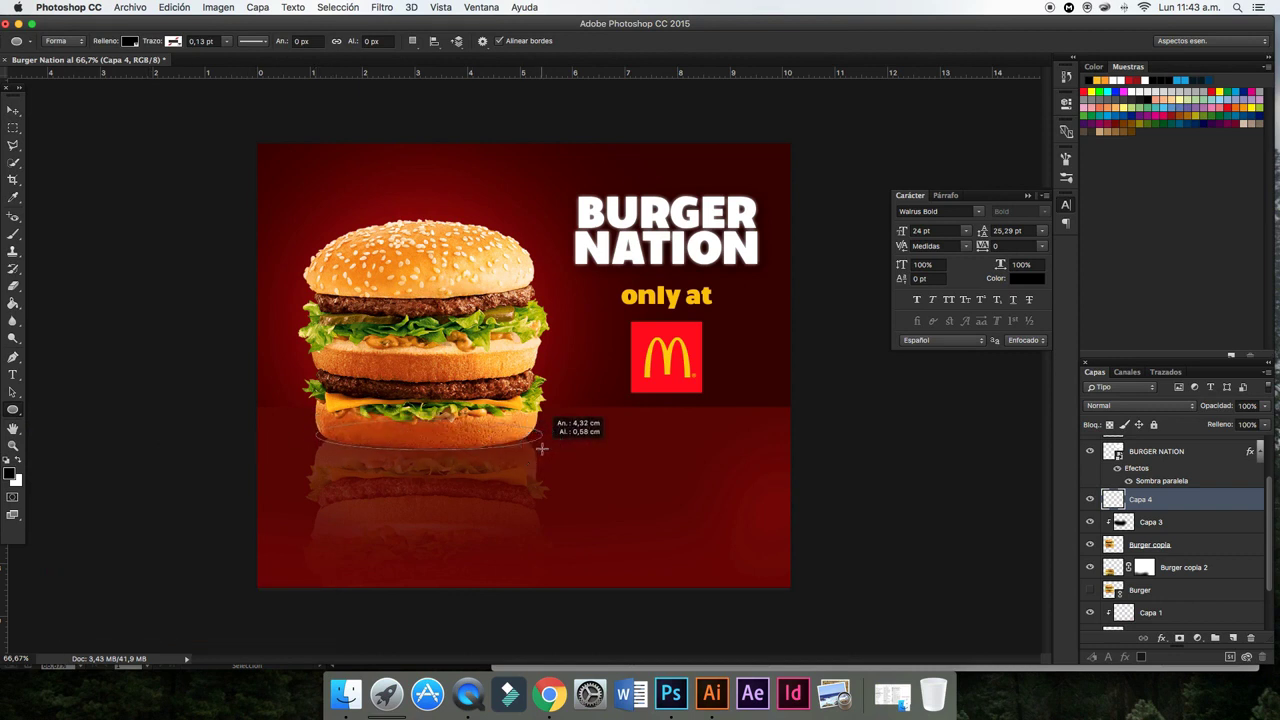
pyautogui.moveTo(533, 452); pyautogui.dragTo(542, 450)
# - Widen the ellipse to about 539 × 68 px and move Elipse 1 behind Burger copia
pyautogui.click(13, 109)
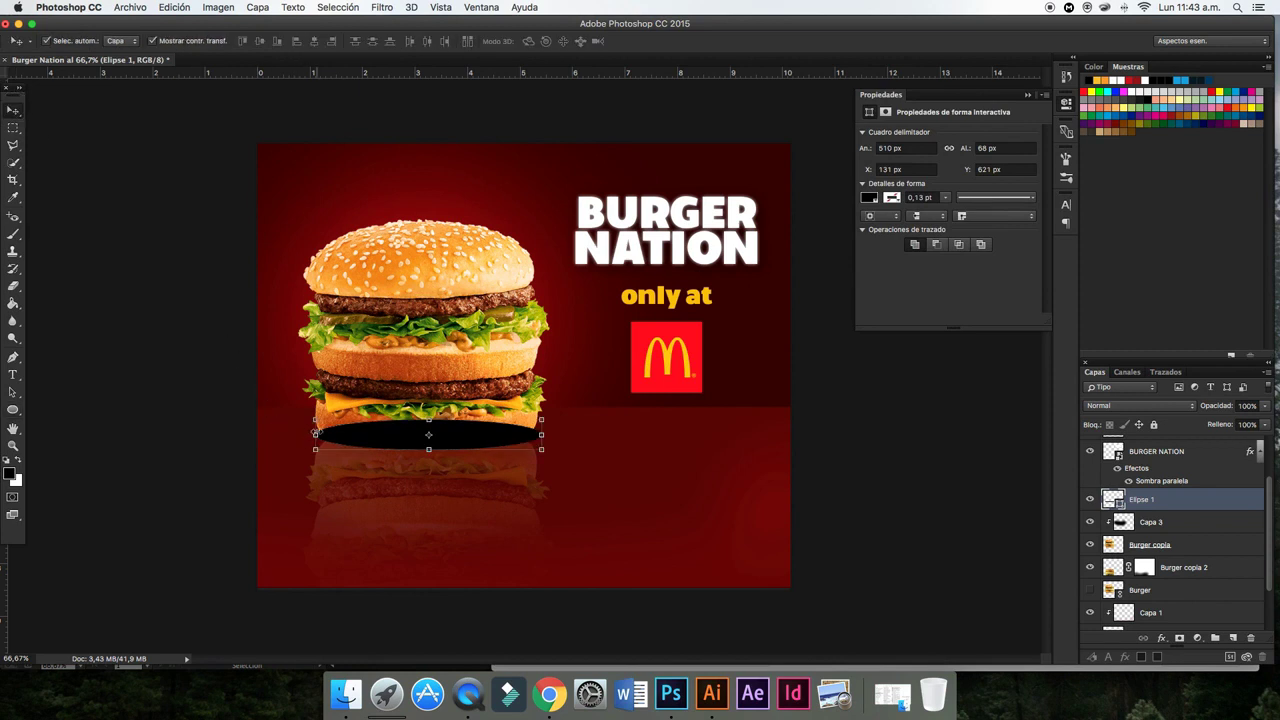
pyautogui.hotkey('ctrl', 't')
pyautogui.moveTo(316, 434); pyautogui.dragTo(302, 434)
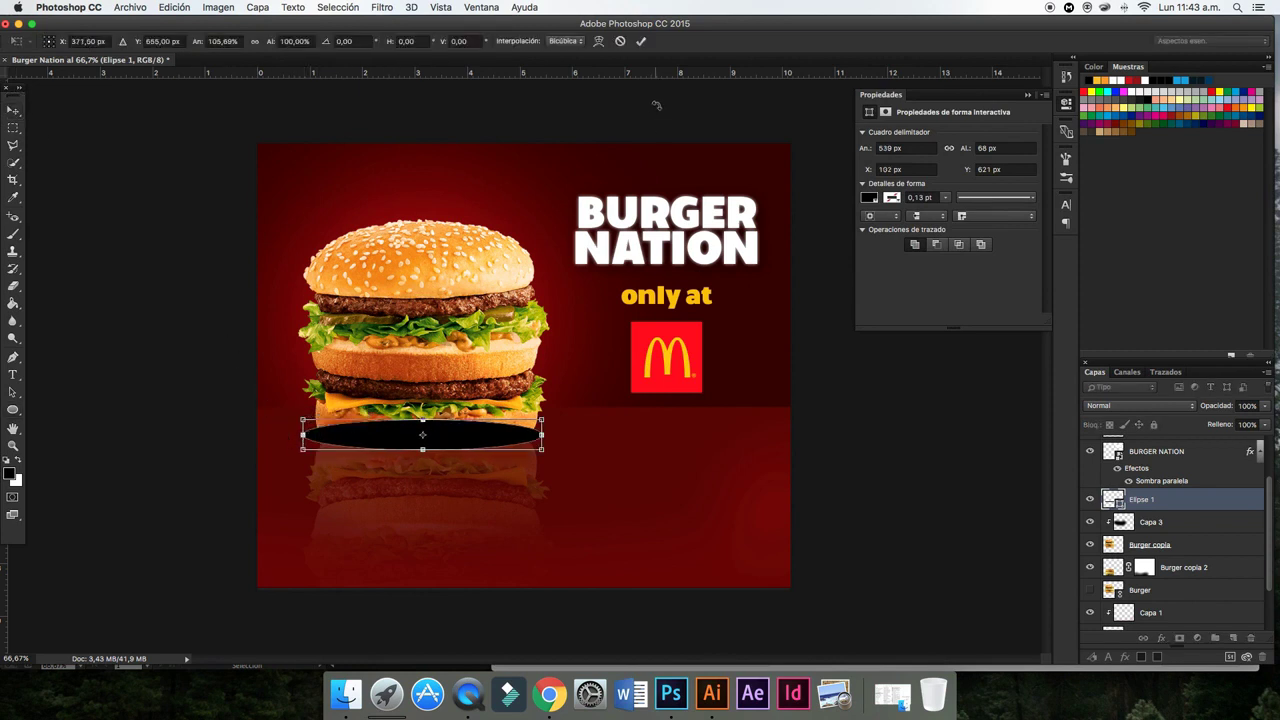
pyautogui.click(641, 41)
pyautogui.moveTo(1165, 499); pyautogui.dragTo(1157, 553)
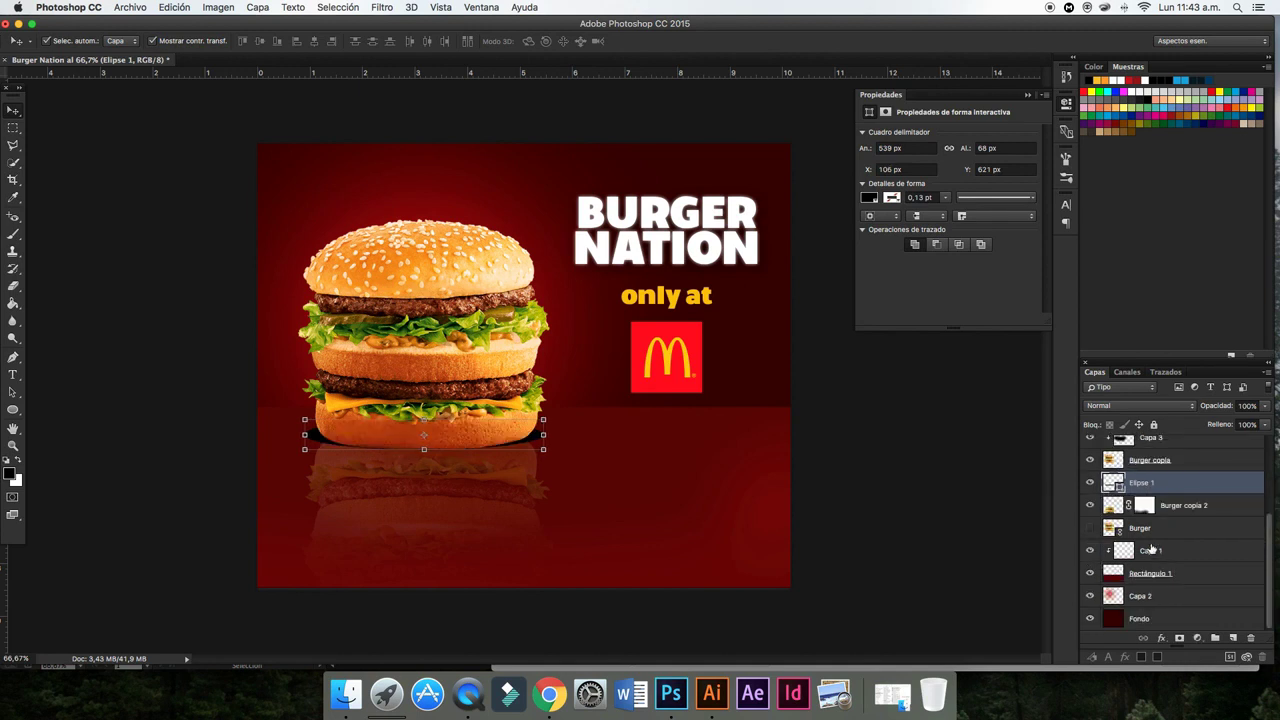
# - Convert Elipse 1 to a smart object and soften it with a Gaussian blur smart filter
pyautogui.click(382, 7)
pyautogui.moveTo(404, 166)
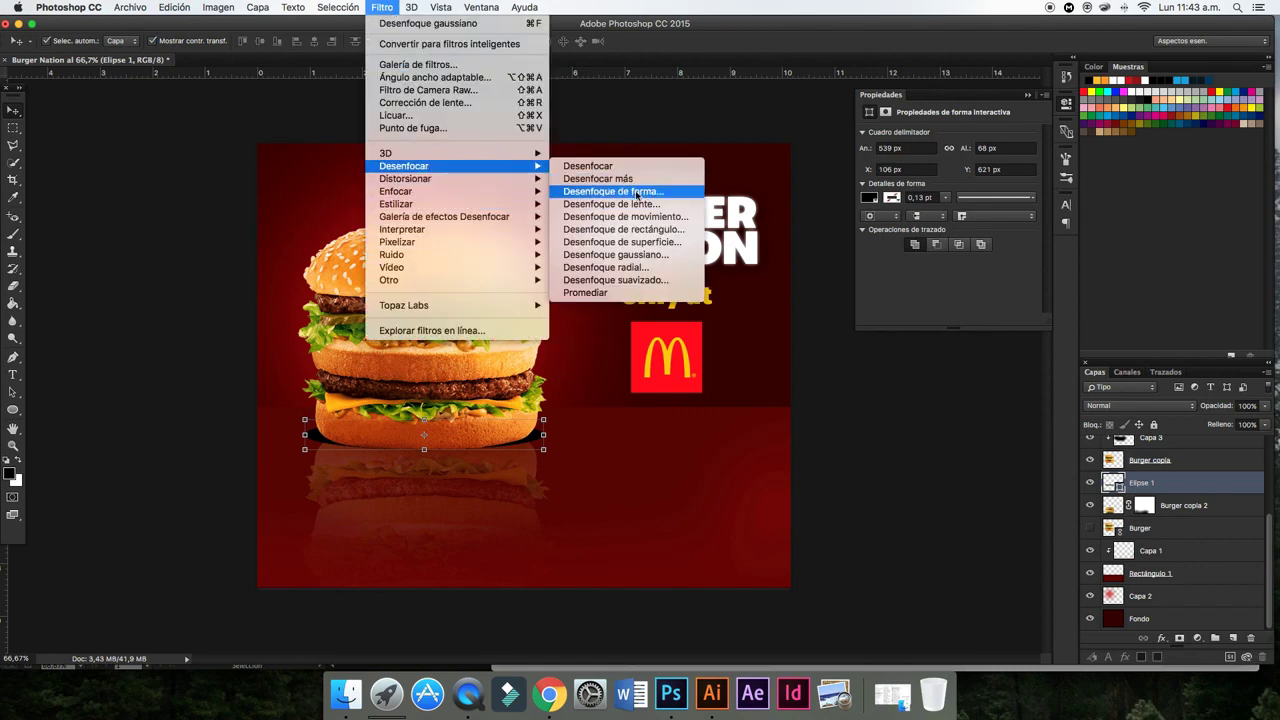
pyautogui.click(602, 230)
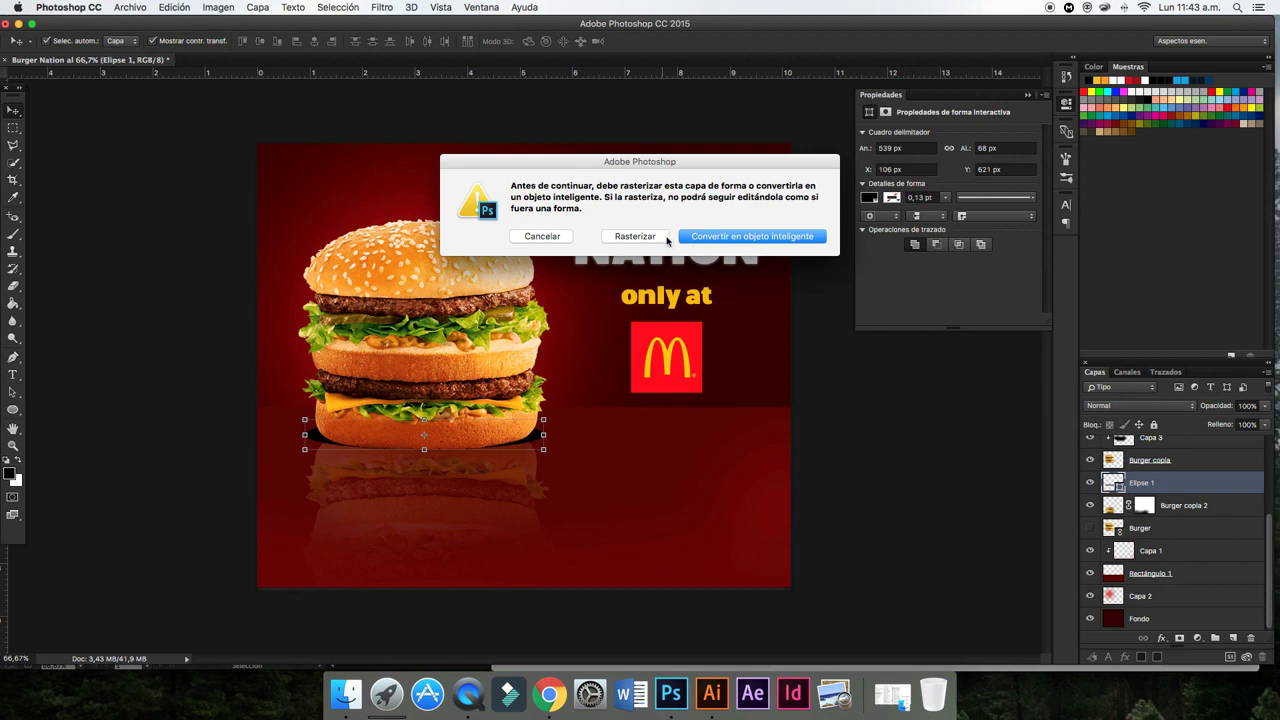
pyautogui.click(694, 238)
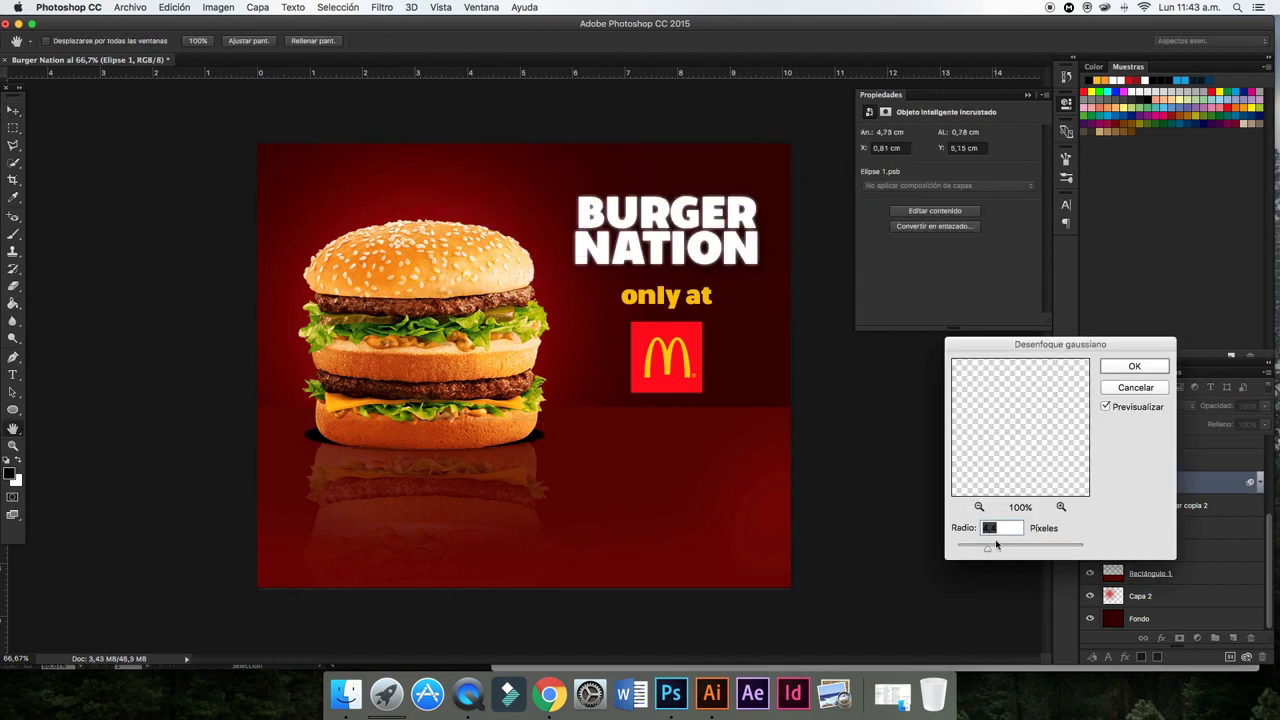
pyautogui.moveTo(988, 548); pyautogui.dragTo(1014, 547)
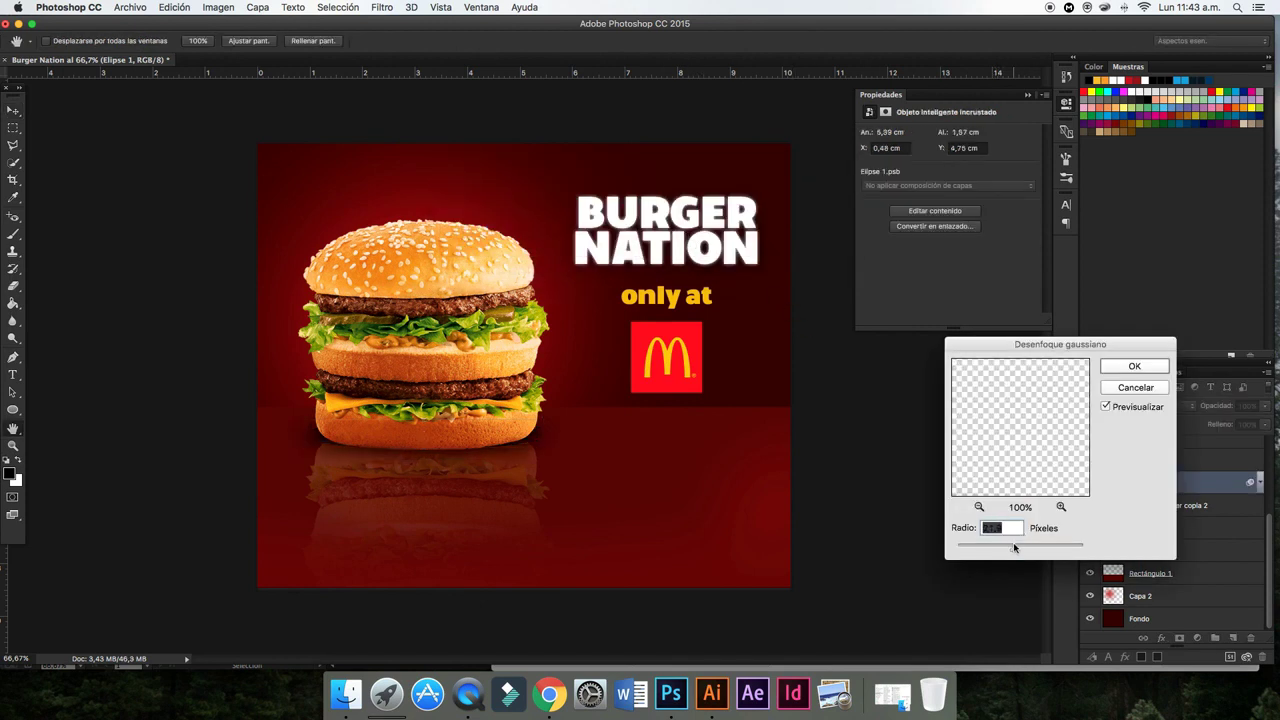
pyautogui.click(1135, 366)
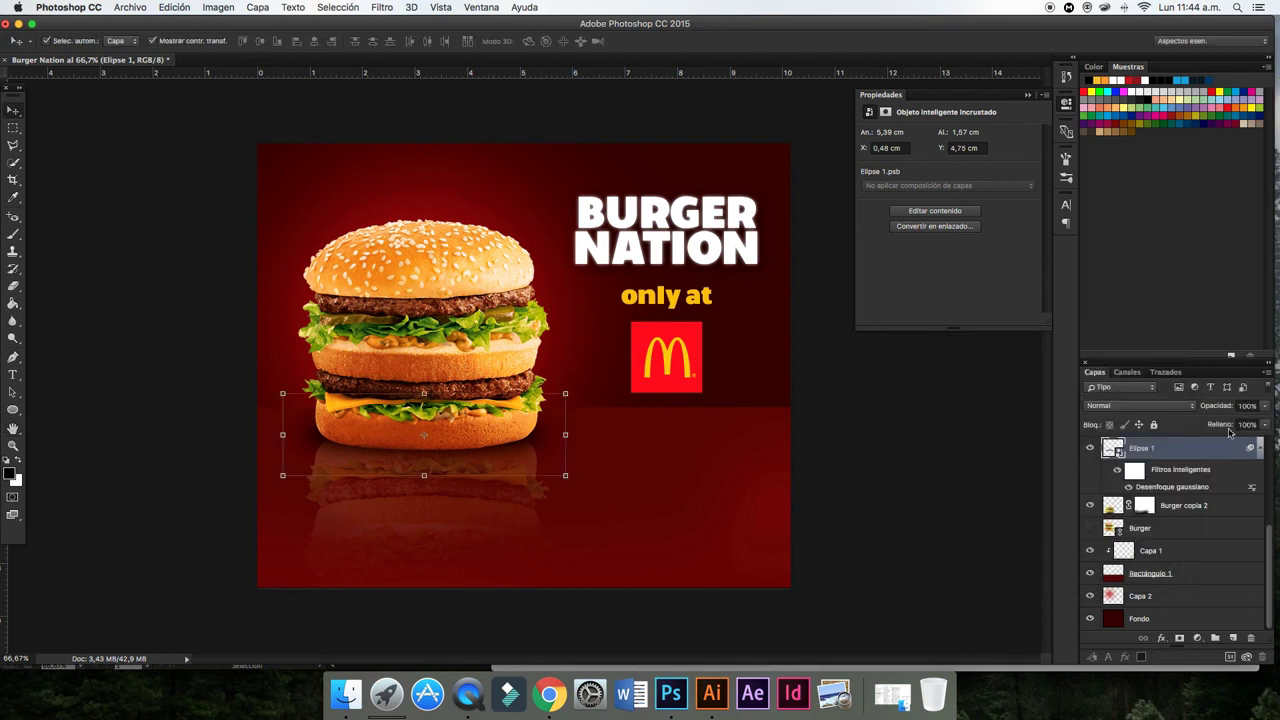
pyautogui.click(1268, 410)
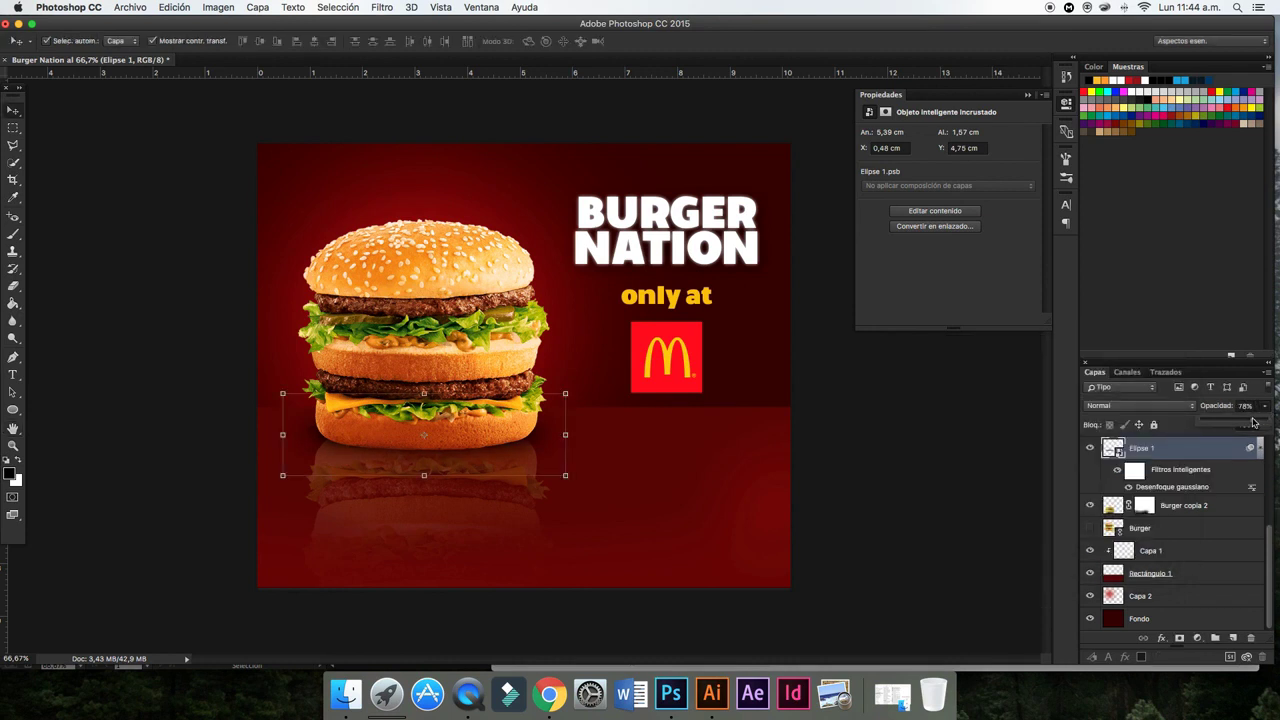
# - Nudge the shadow's opacity up and widen the blurred shadow on both sides
pyautogui.moveTo(1254, 424); pyautogui.dragTo(1258, 424)
pyautogui.moveTo(565, 437); pyautogui.dragTo(551, 437)
pyautogui.click(739, 265)
pyautogui.moveTo(305, 436); pyautogui.dragTo(300, 434)
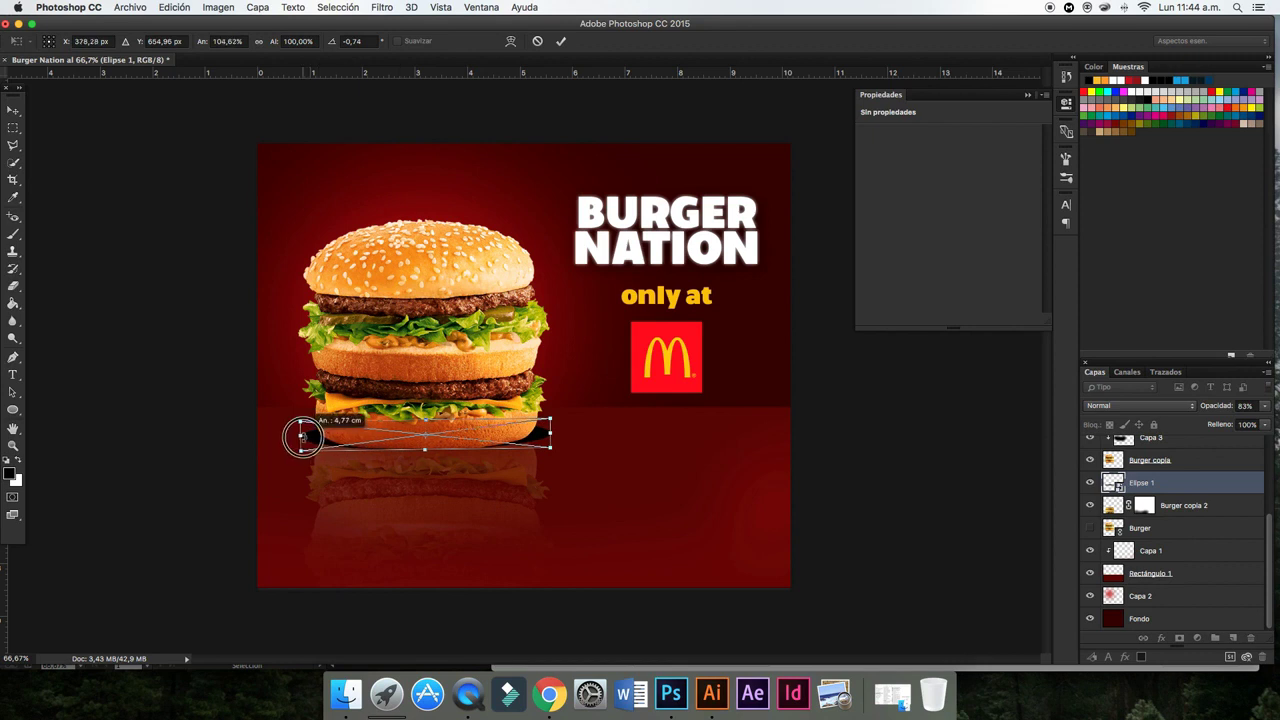
pyautogui.moveTo(551, 435); pyautogui.dragTo(558, 435)
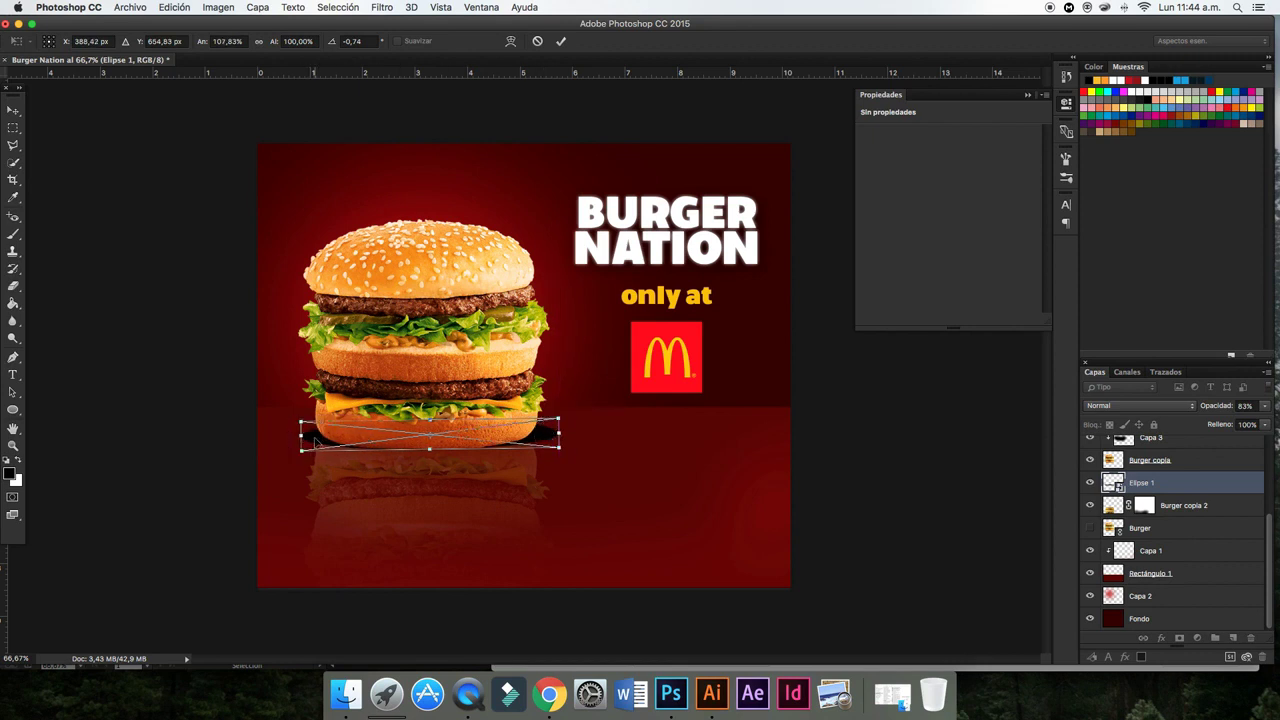
pyautogui.click(561, 41)
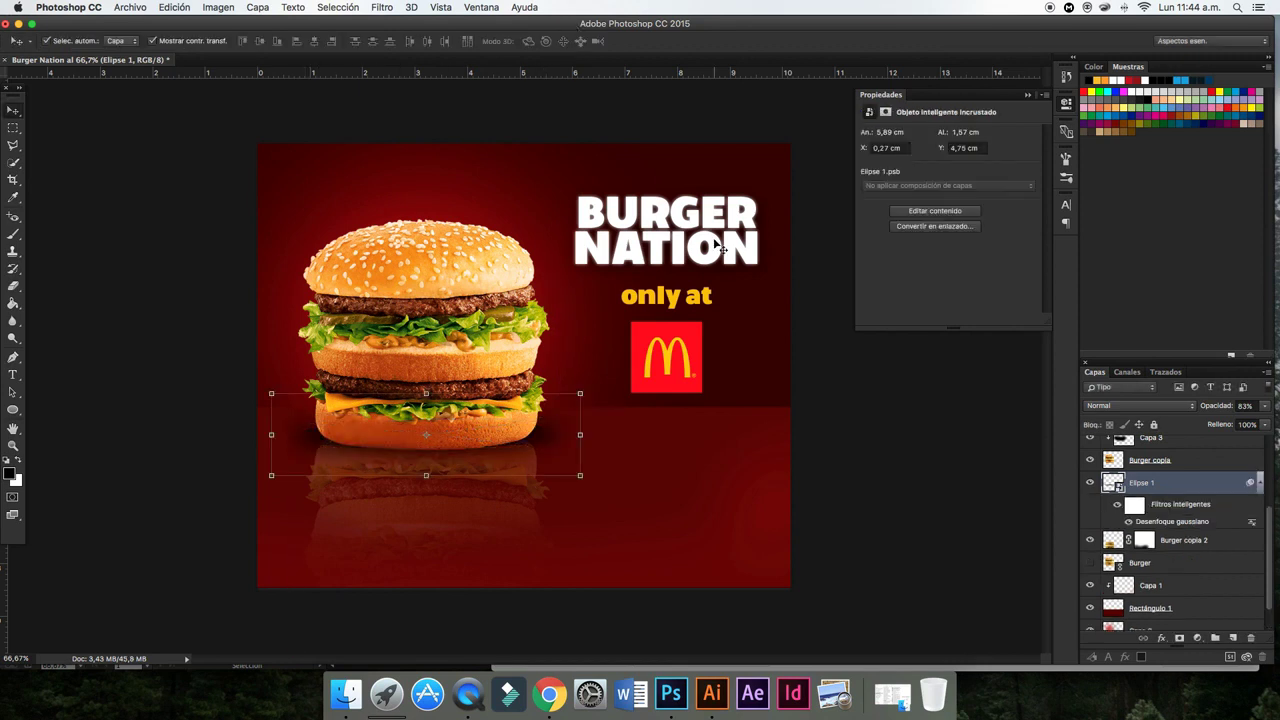
# - Flatten the shadow's height and nudge its opacity up again
pyautogui.click(427, 477)
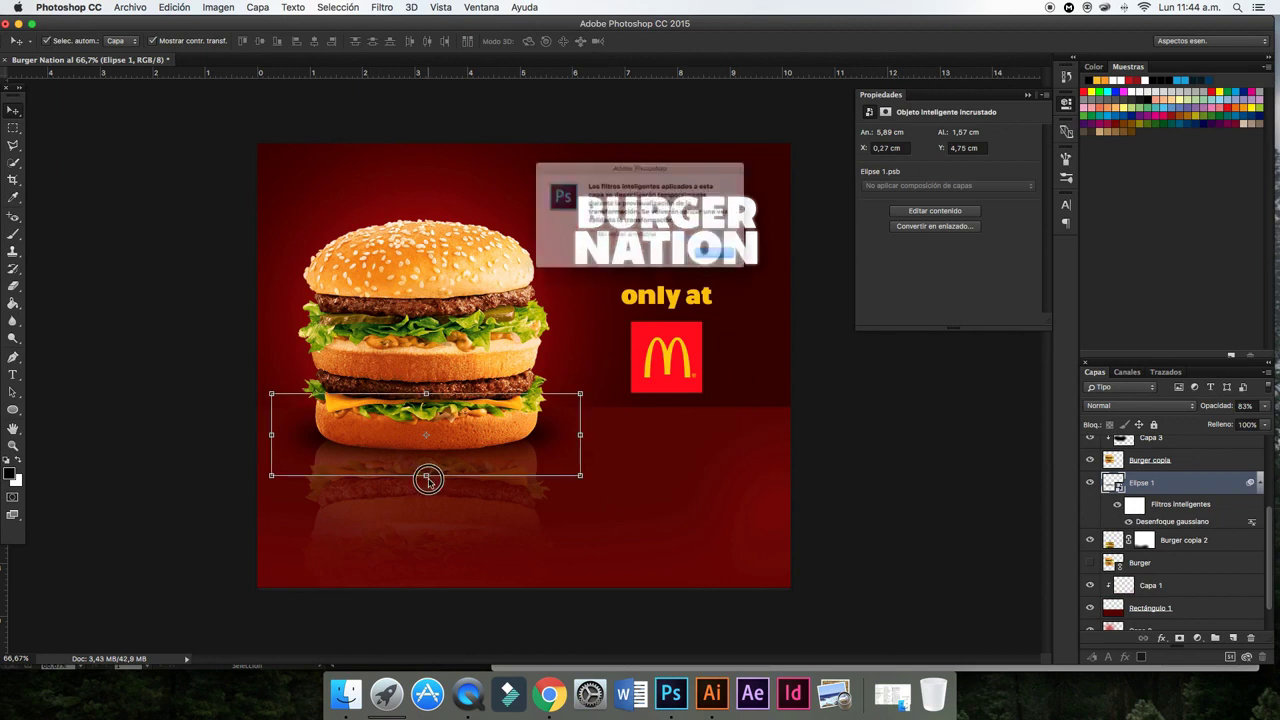
pyautogui.click(730, 266)
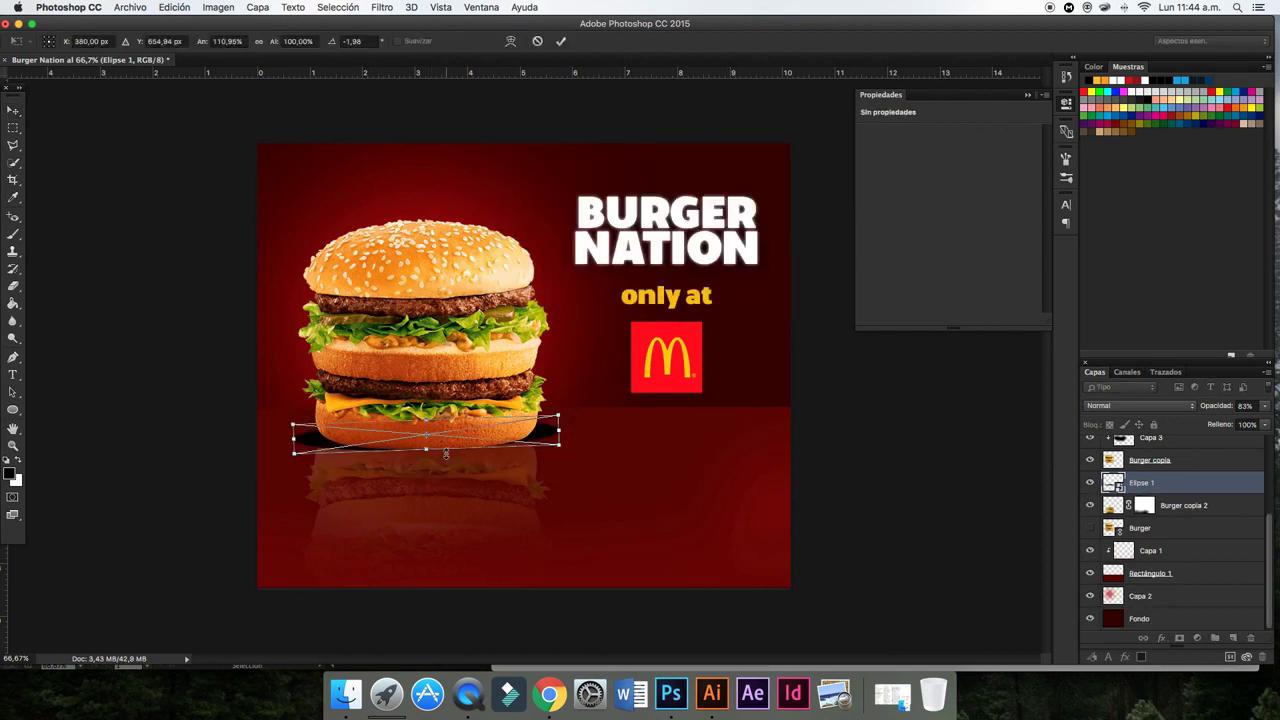
pyautogui.moveTo(427, 452); pyautogui.dragTo(427, 449)
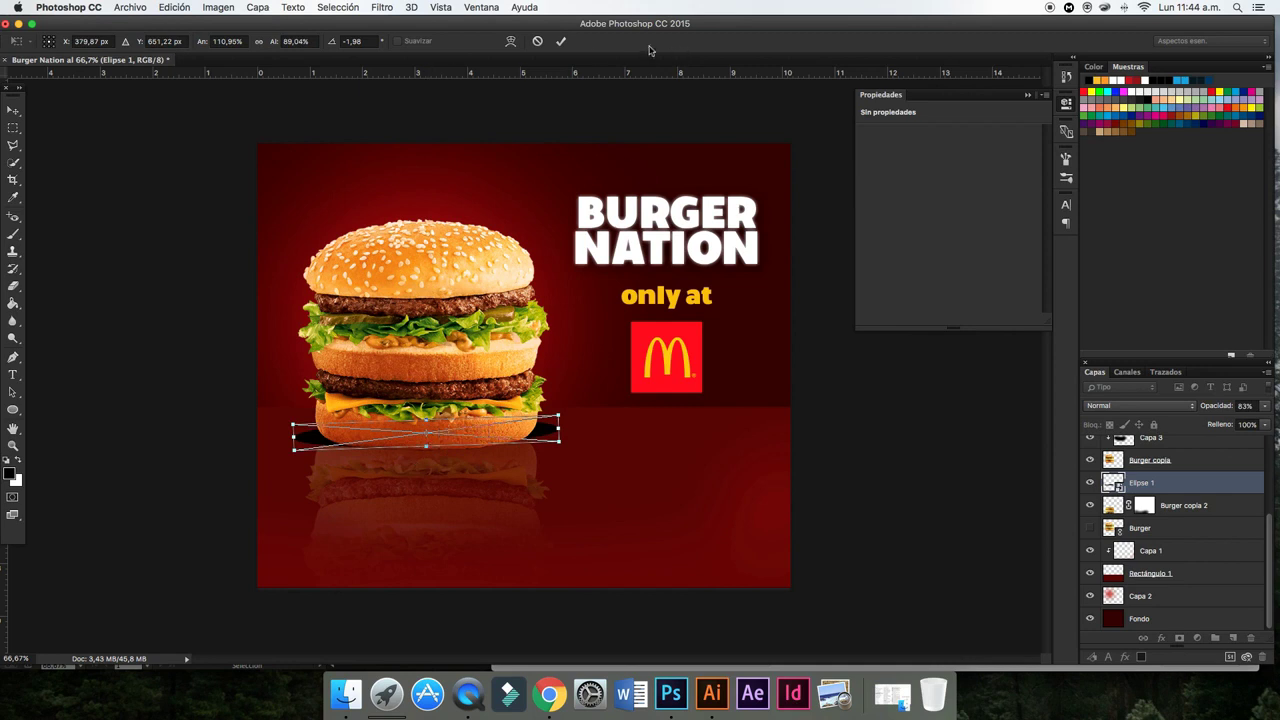
pyautogui.click(561, 41)
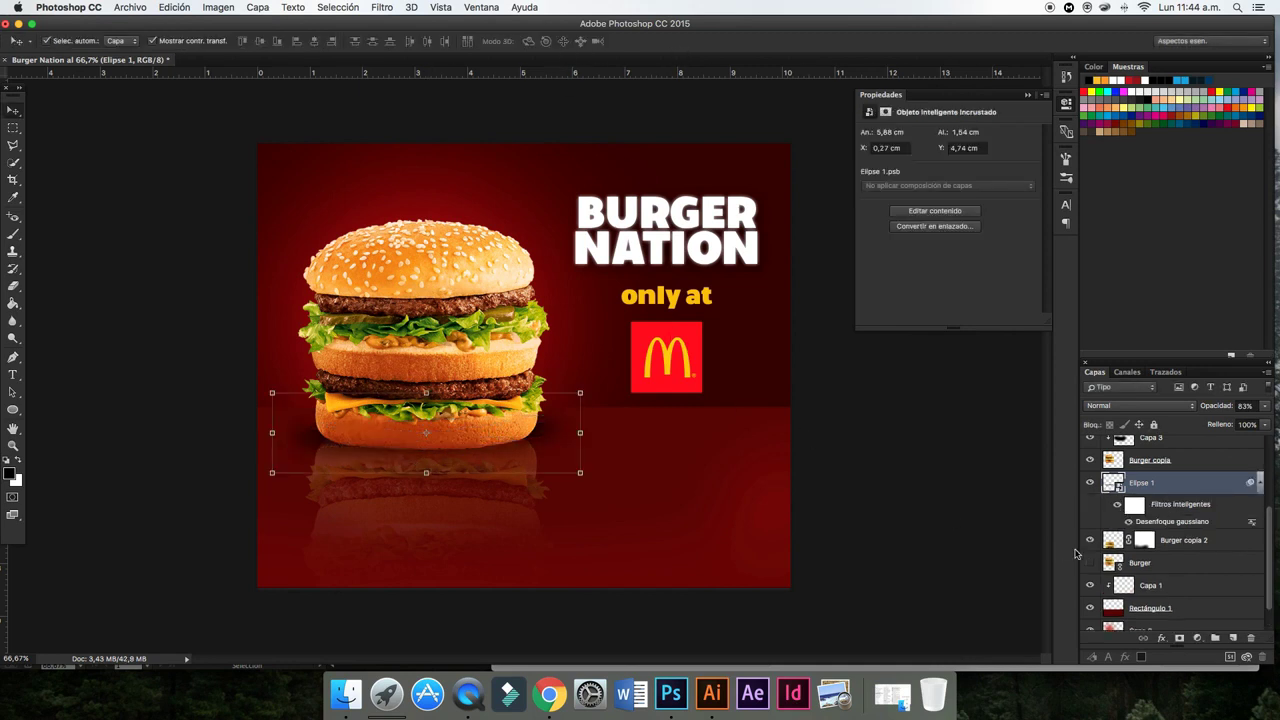
pyautogui.moveTo(1264, 405); pyautogui.dragTo(1258, 424)
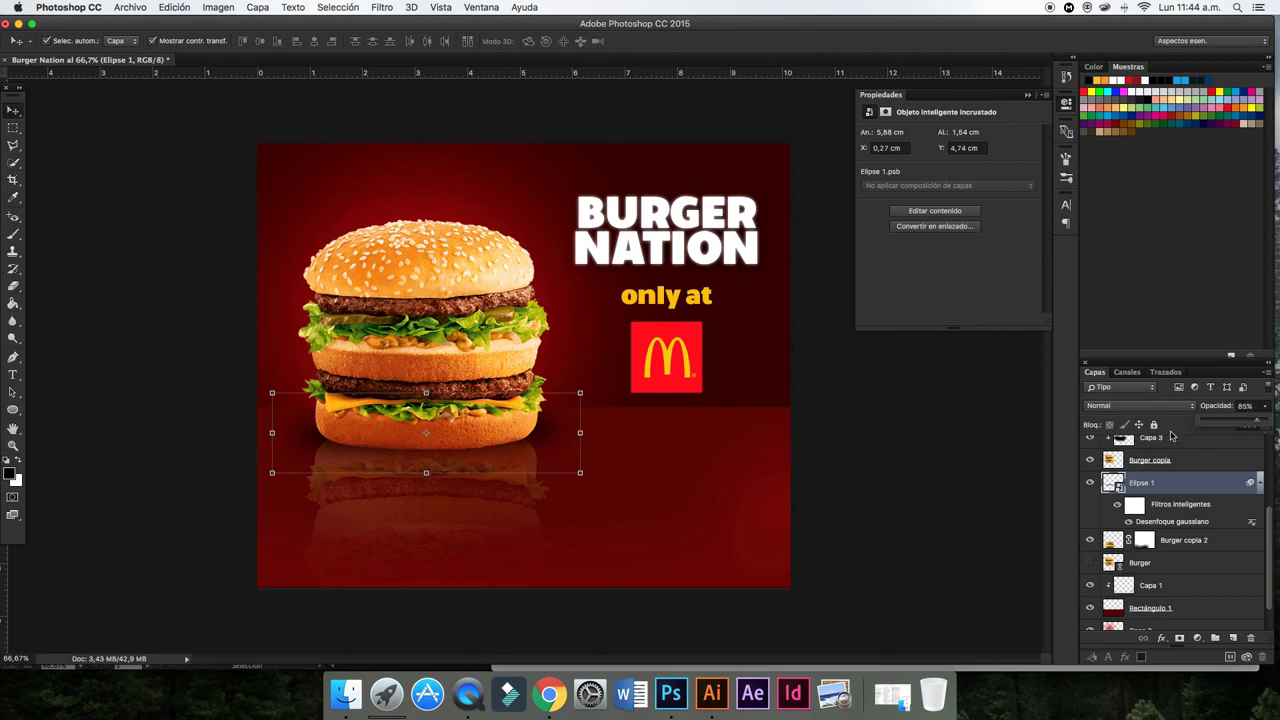
# - Narrow the shadow from both sides and raise its opacity to 96%
pyautogui.click(272, 432)
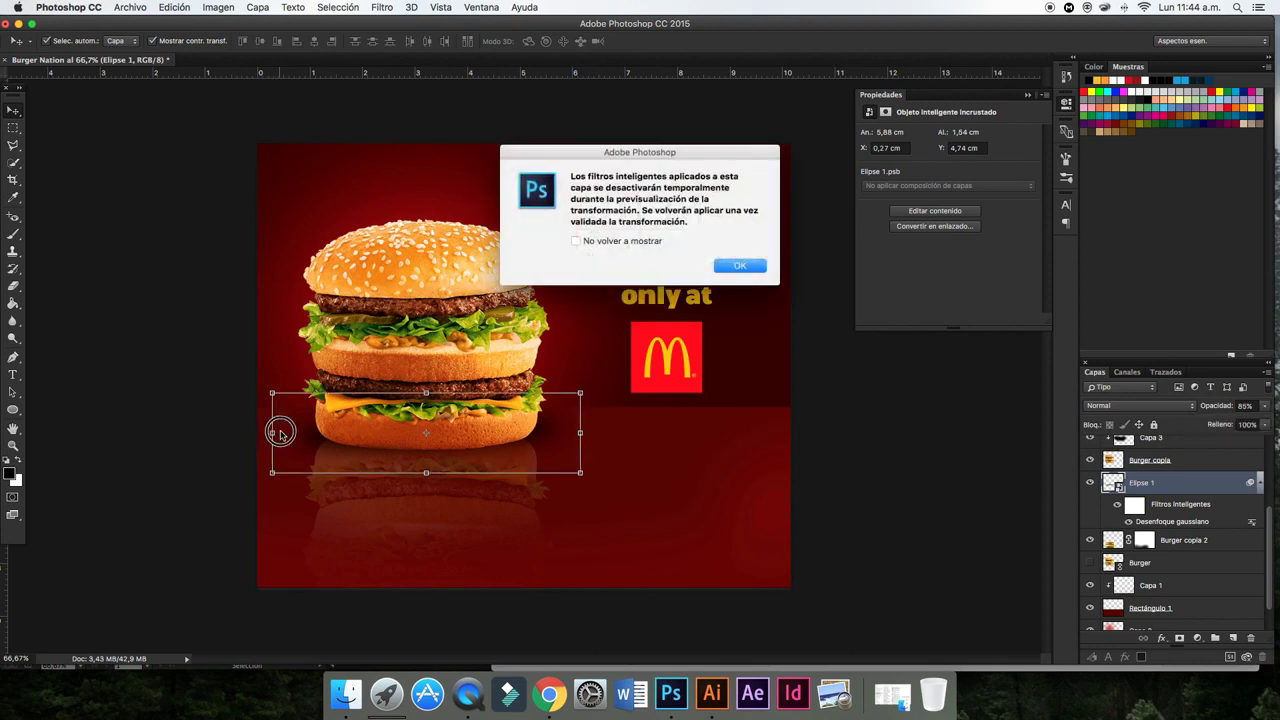
pyautogui.click(738, 263)
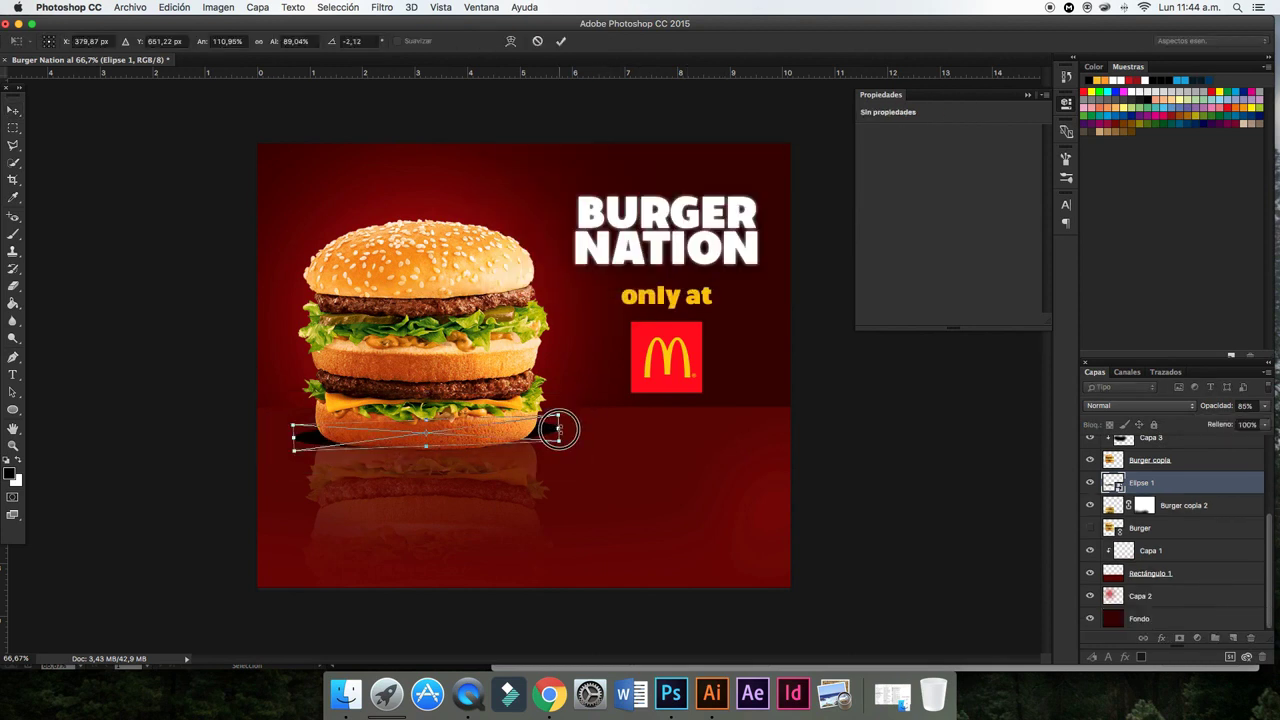
pyautogui.moveTo(557, 429); pyautogui.dragTo(550, 429)
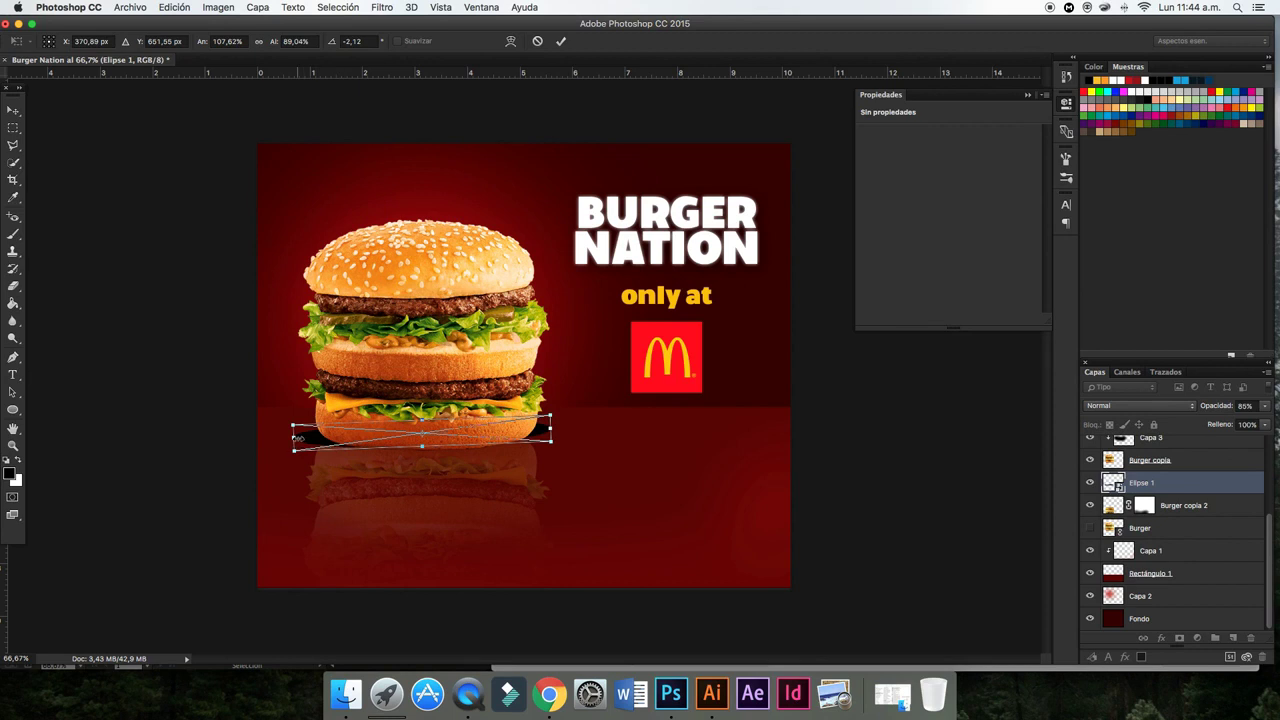
pyautogui.moveTo(294, 437); pyautogui.dragTo(308, 439)
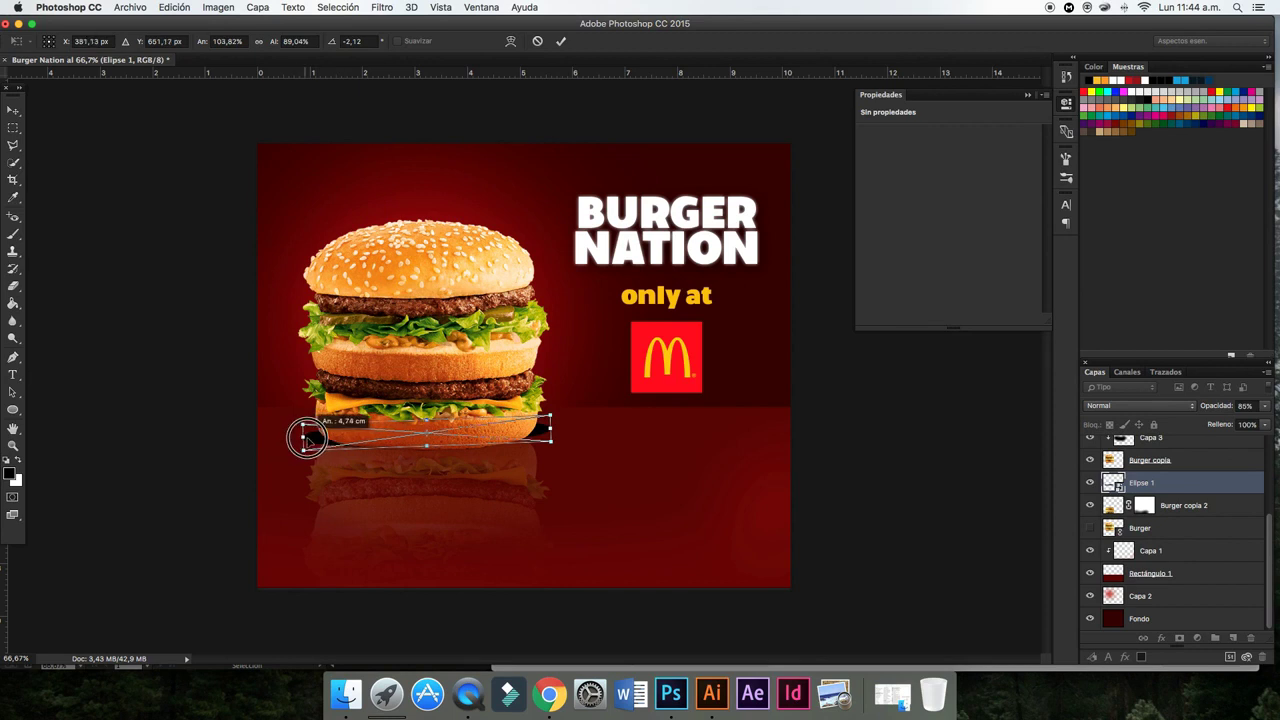
pyautogui.click(561, 41)
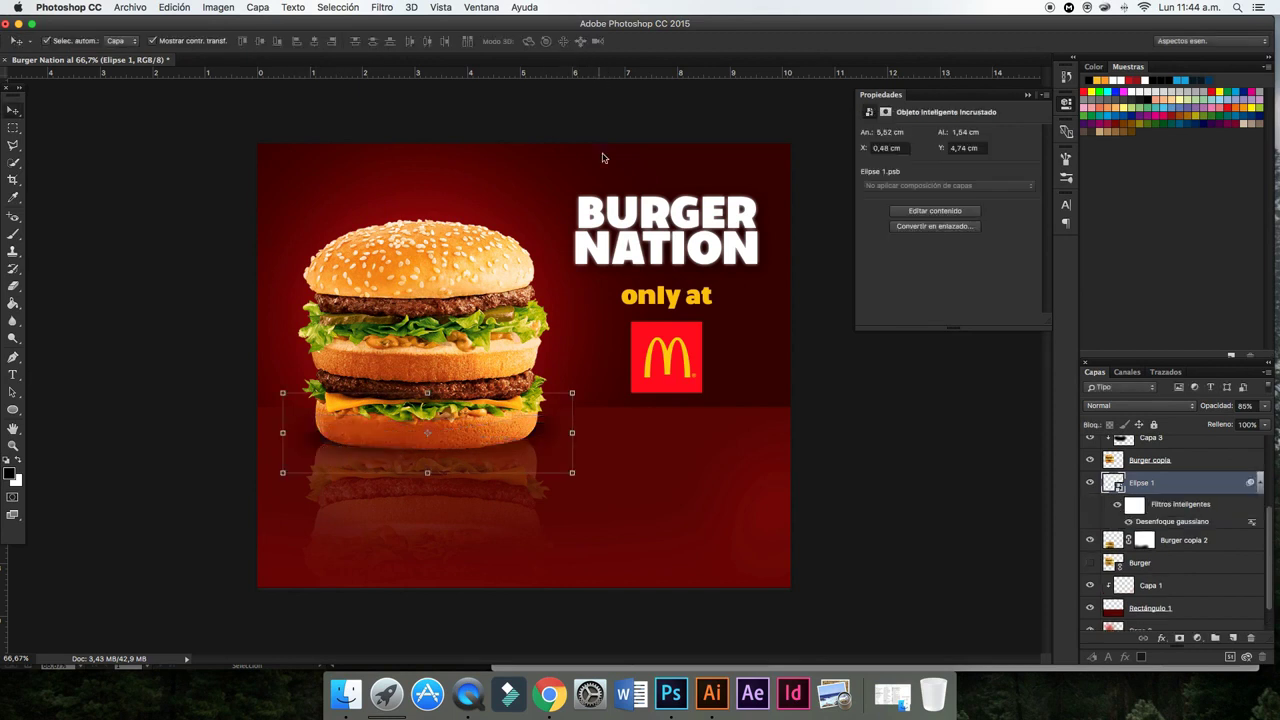
pyautogui.click(1264, 406)
pyautogui.moveTo(1259, 424); pyautogui.dragTo(1266, 426)
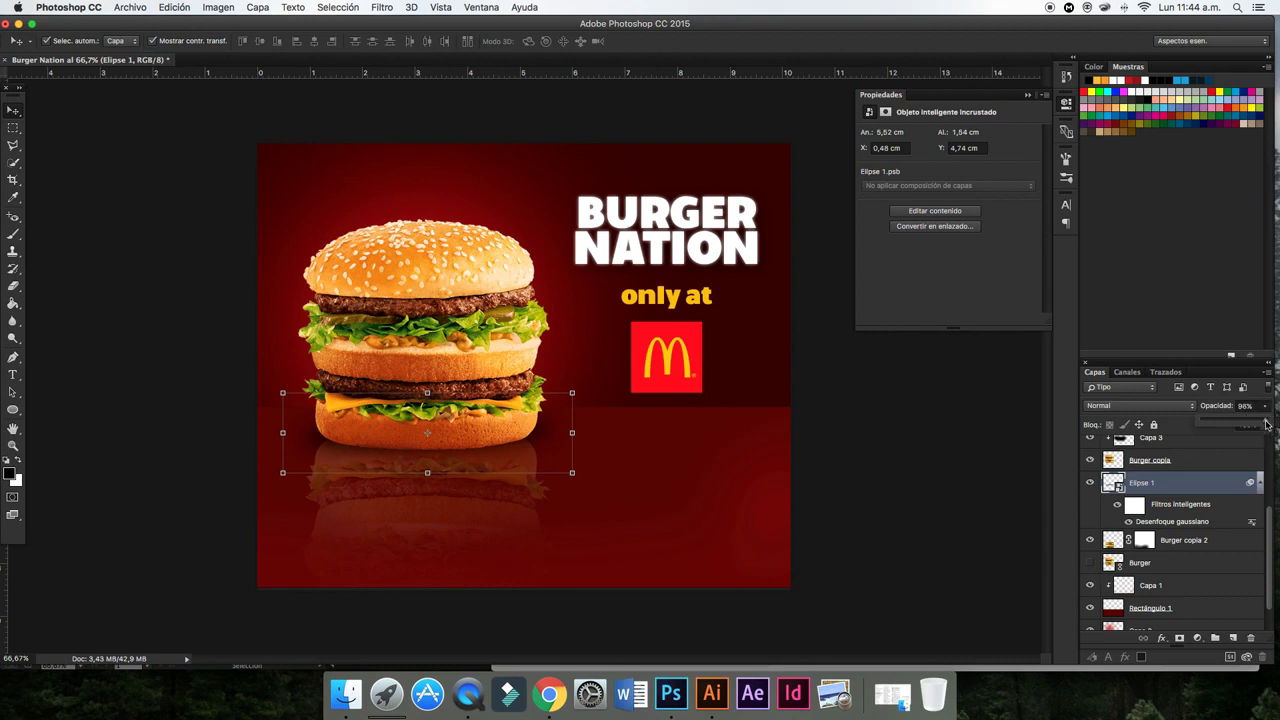
pyautogui.click(976, 428)
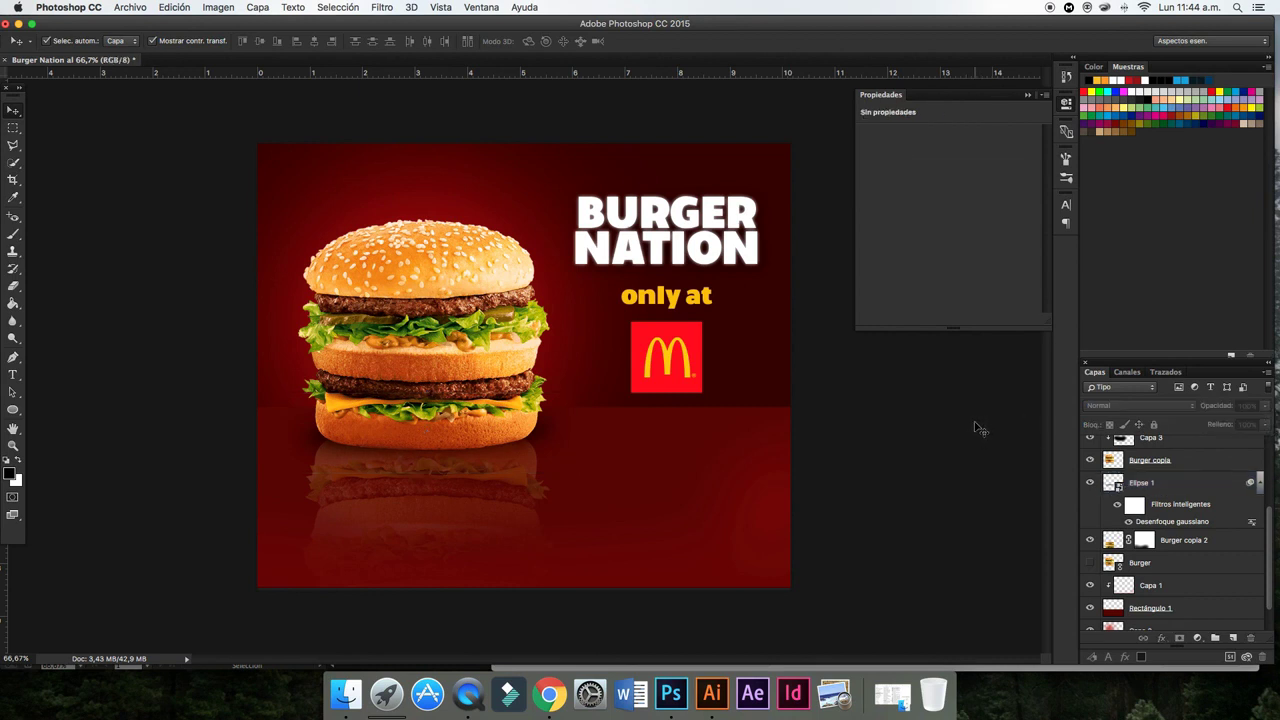